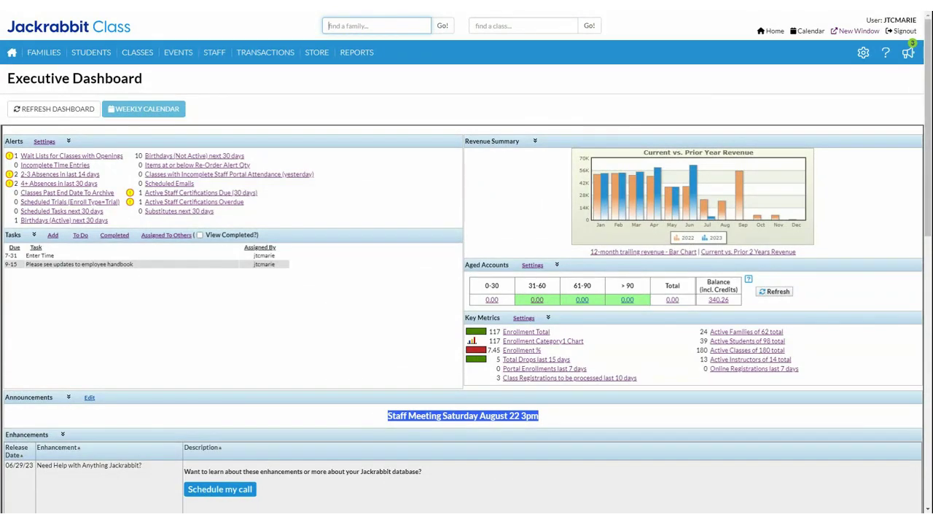
Open the billing settings within Tuition & Discounting to view the tuition billing methods and billing cycles
{"action": "left_click", "coordinate": [862, 52]}
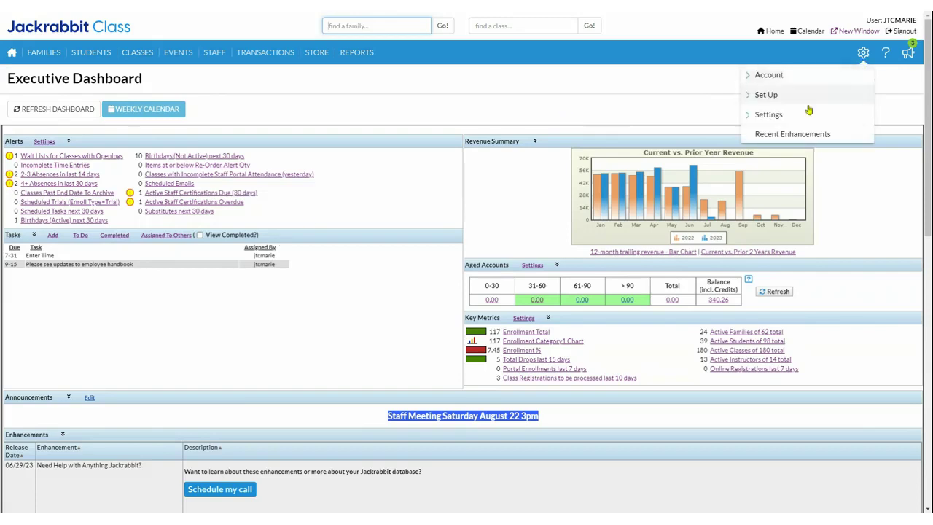
{"action": "left_click", "coordinate": [769, 115]}
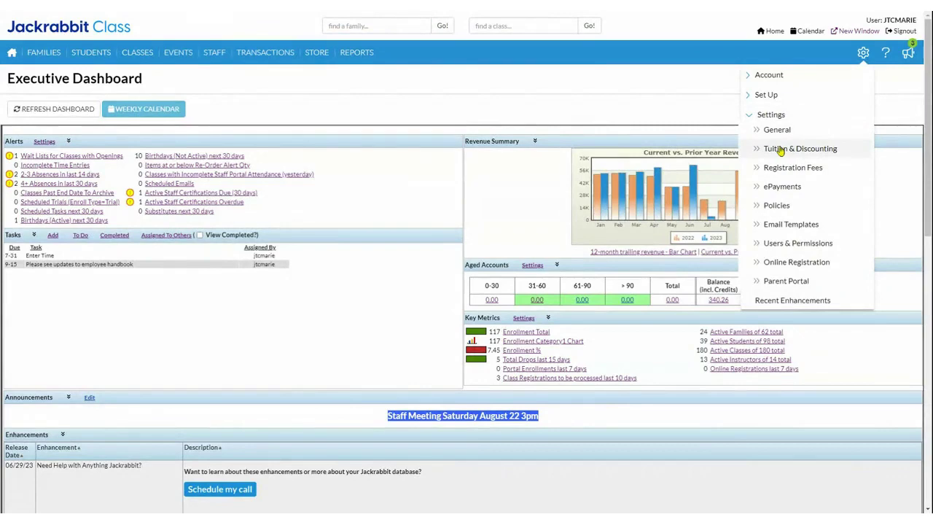
{"action": "left_click", "coordinate": [780, 150]}
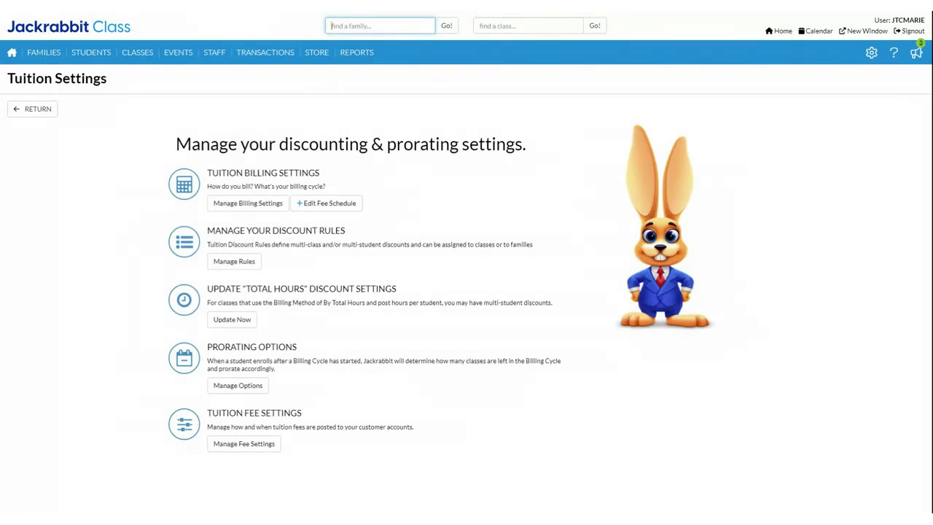
{"action": "left_click", "coordinate": [251, 211]}
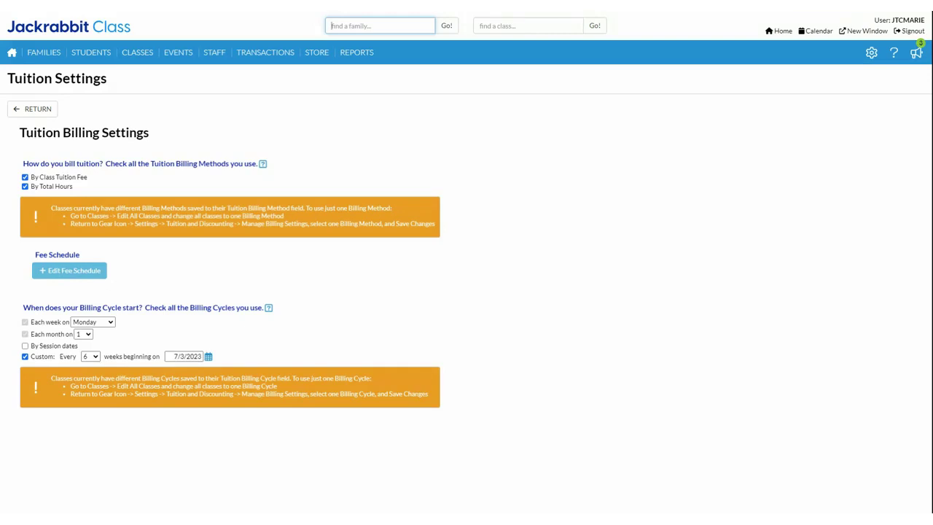
Open the Total Hours fee schedule and examine the hours and tuition fee of its first and last rows
{"action": "left_click", "coordinate": [73, 274]}
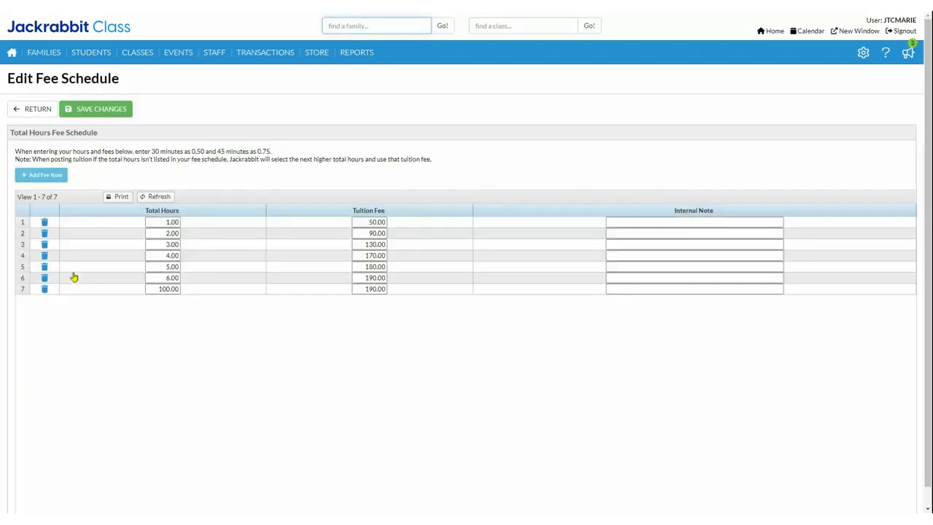
{"action": "left_click", "coordinate": [257, 411]}
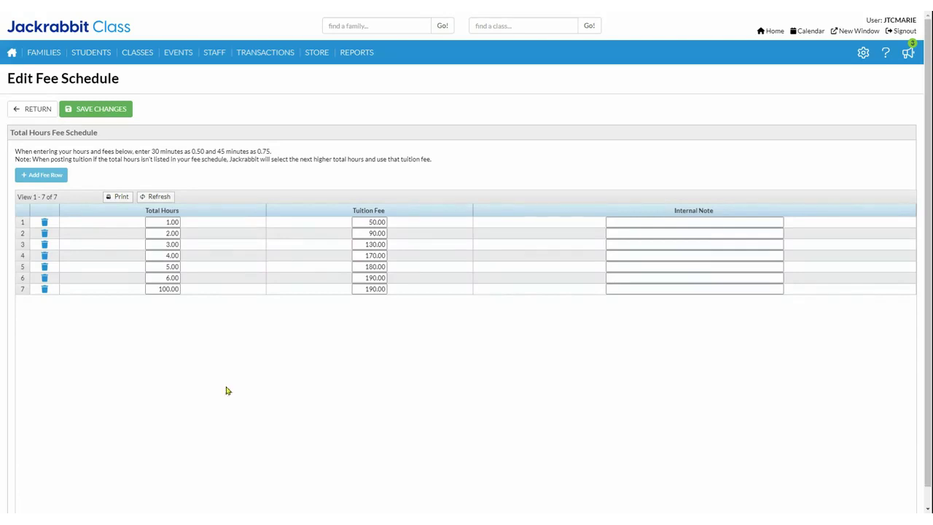
{"action": "left_click_drag", "start_coordinate": [147, 222], "coordinate": [199, 221]}
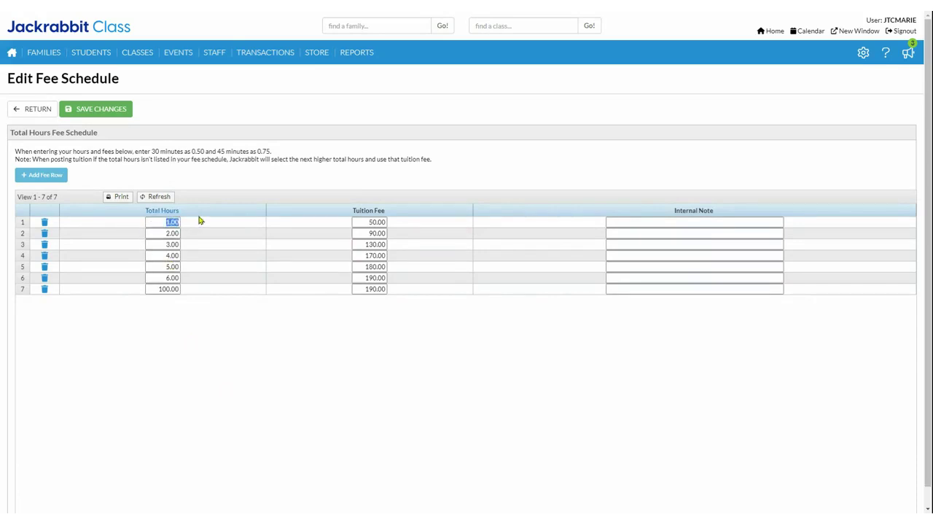
{"action": "left_click", "coordinate": [360, 222]}
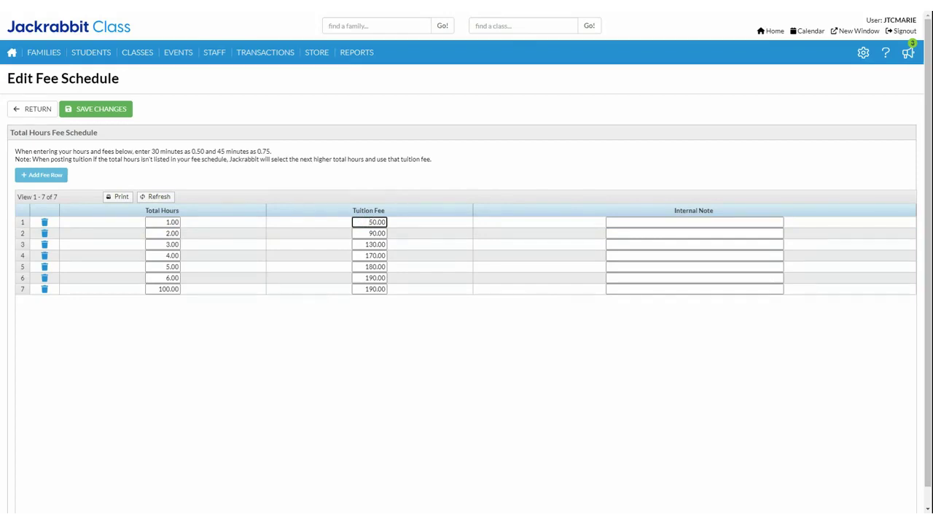
{"action": "left_click", "coordinate": [154, 289]}
{"action": "left_click_drag", "start_coordinate": [154, 290], "coordinate": [209, 293]}
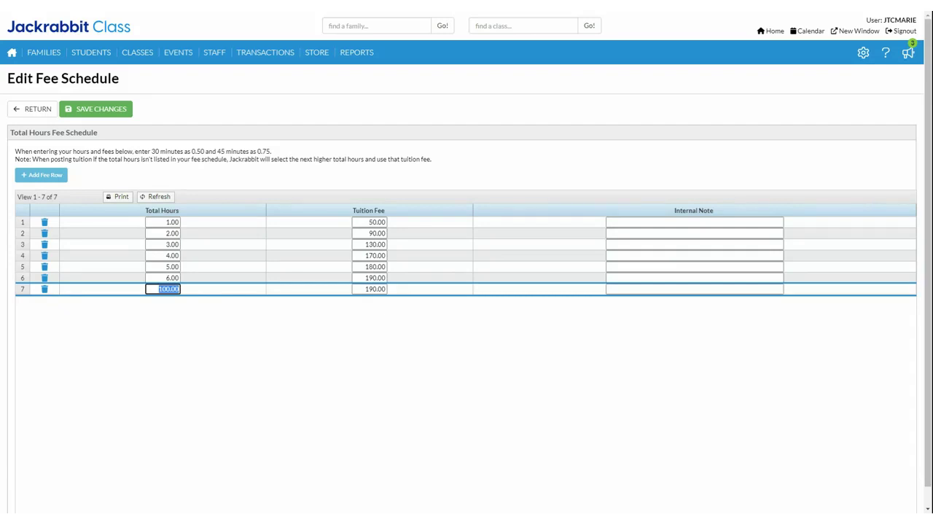
{"action": "left_click", "coordinate": [355, 289]}
{"action": "left_click_drag", "start_coordinate": [355, 289], "coordinate": [416, 293]}
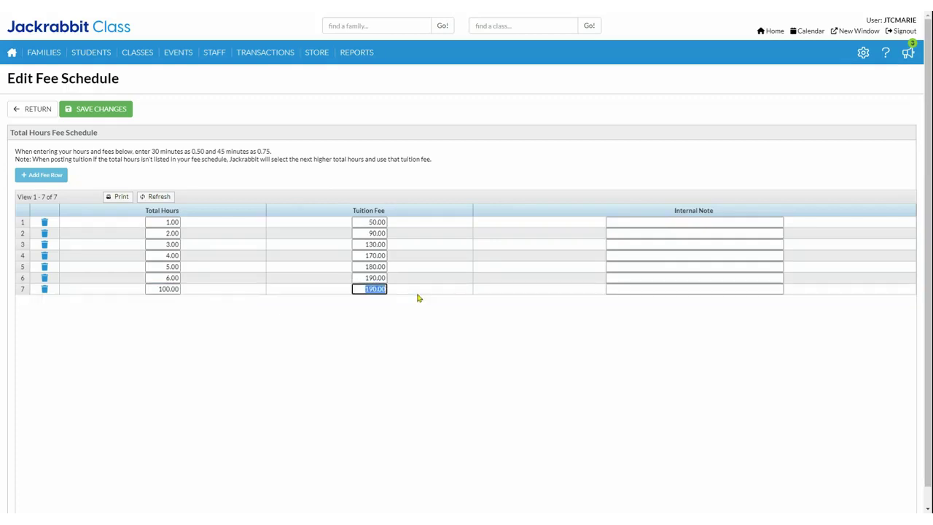
Go back to the main Tuition Settings page and open the fee schedule directly from there
{"action": "left_click", "coordinate": [28, 112]}
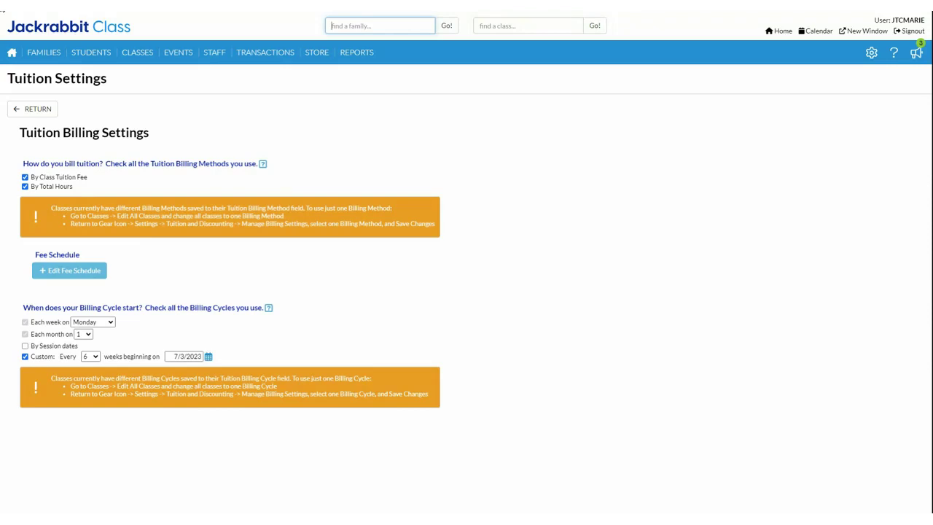
{"action": "left_click", "coordinate": [36, 115]}
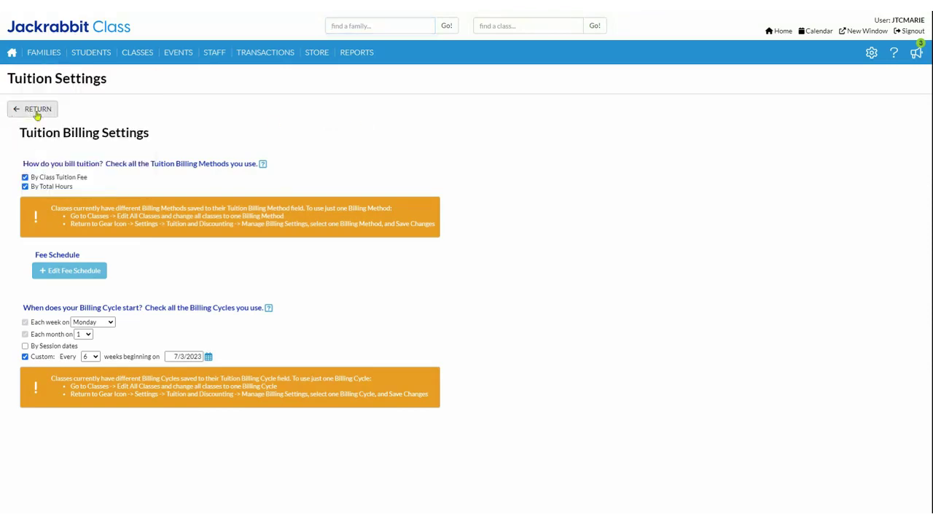
{"action": "left_click", "coordinate": [27, 116]}
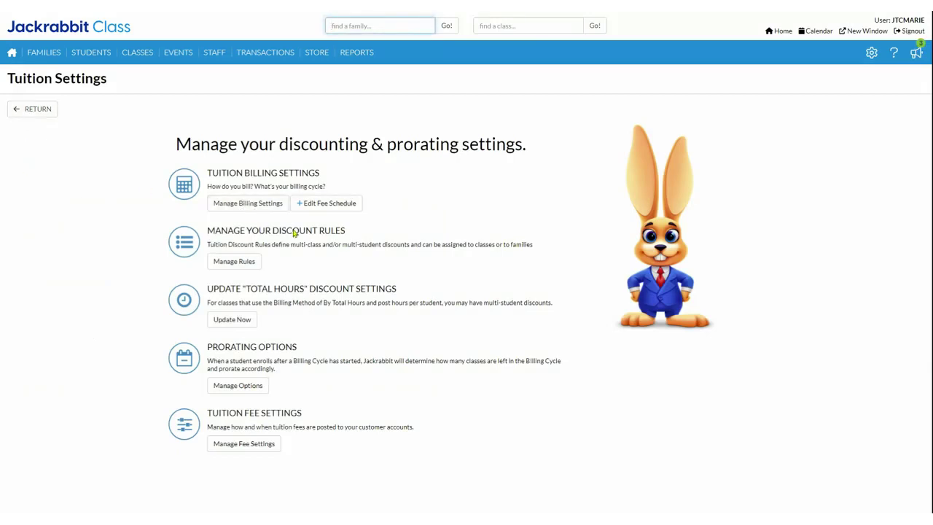
{"action": "left_click", "coordinate": [337, 206]}
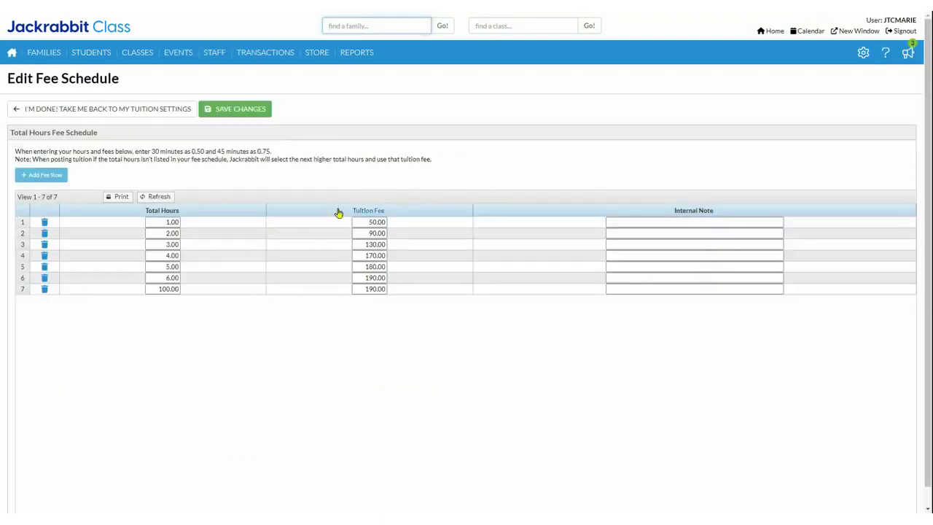
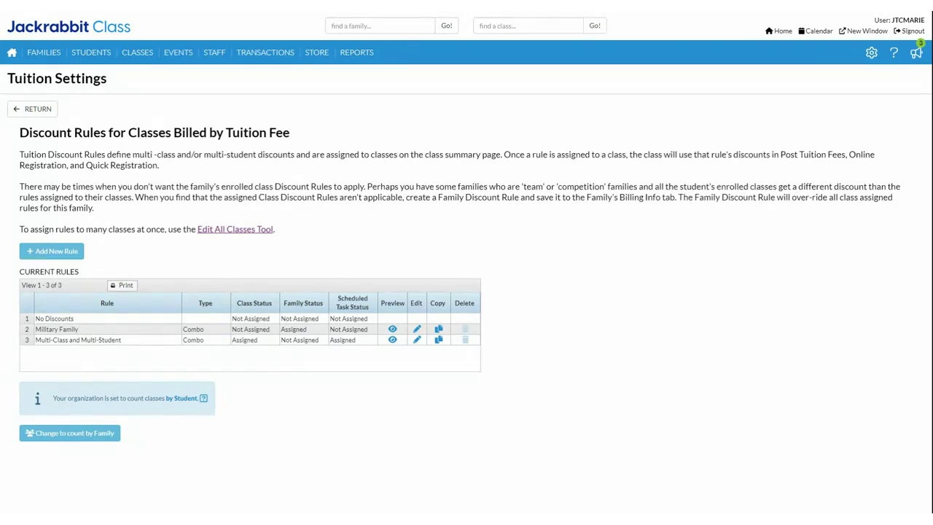
Preview the Multi-Class and Multi-Student discount rule with a sample tuition fee of $50.00
{"action": "left_click", "coordinate": [392, 341]}
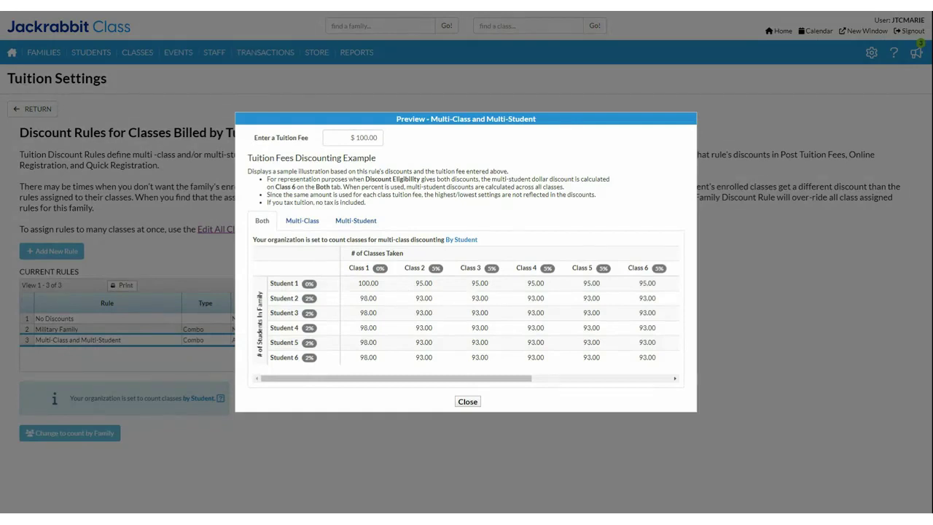
{"action": "left_click", "coordinate": [344, 135]}
{"action": "left_click_drag", "start_coordinate": [344, 135], "coordinate": [405, 139]}
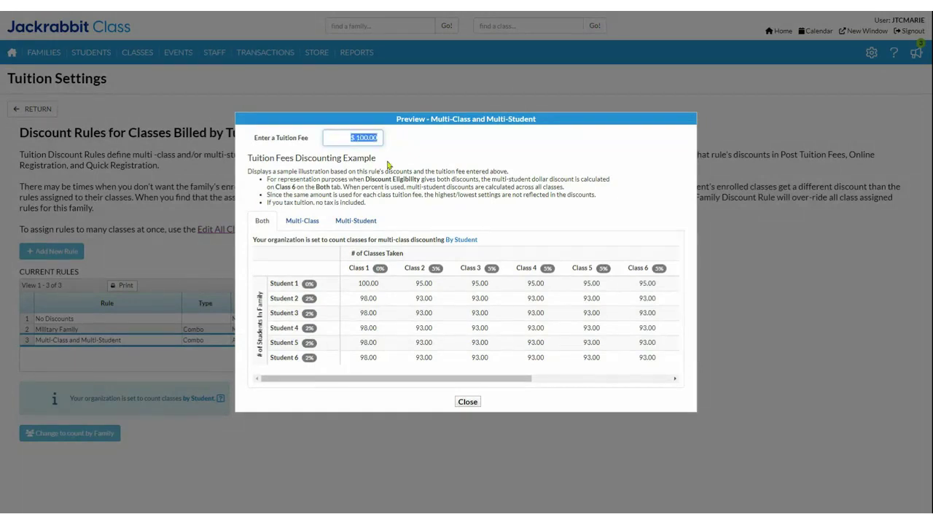
{"action": "type", "text": "50"}
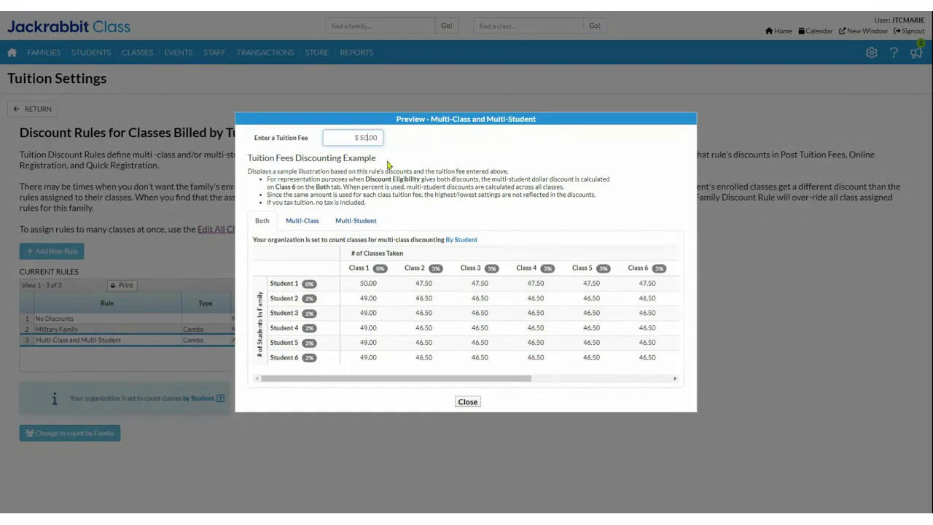
{"action": "left_click", "coordinate": [467, 162]}
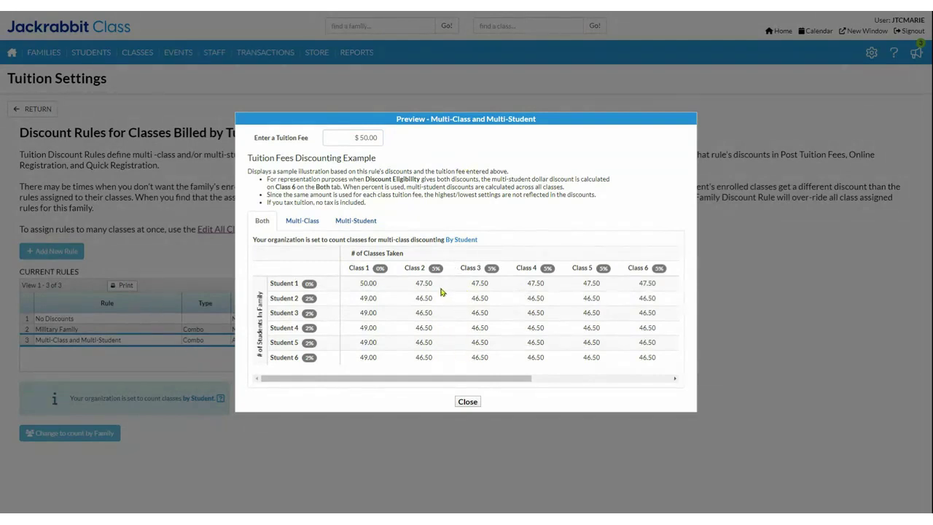
Set the sample tuition fee to $100.00, check the separate multi-class and multi-student discount previews, and close the preview
{"action": "left_click", "coordinate": [346, 139]}
{"action": "type", "text": "1"}
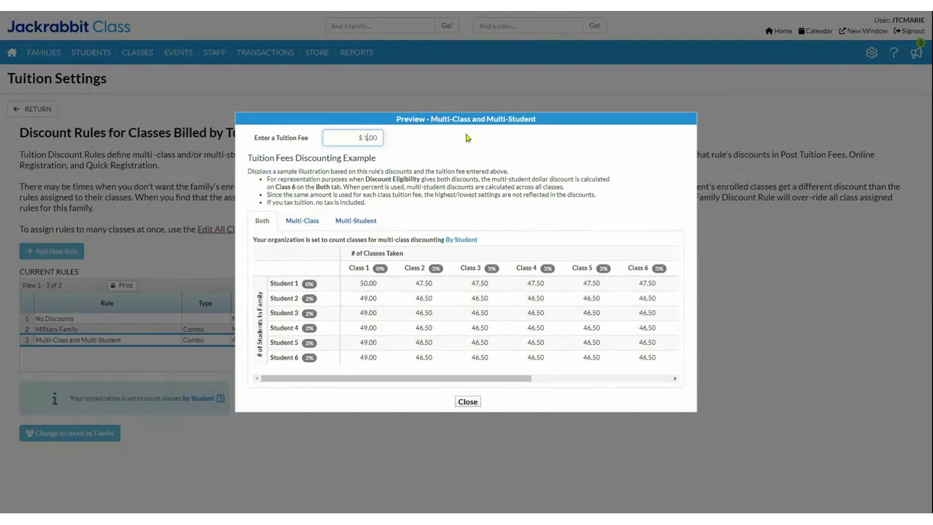
{"action": "type", "text": "00"}
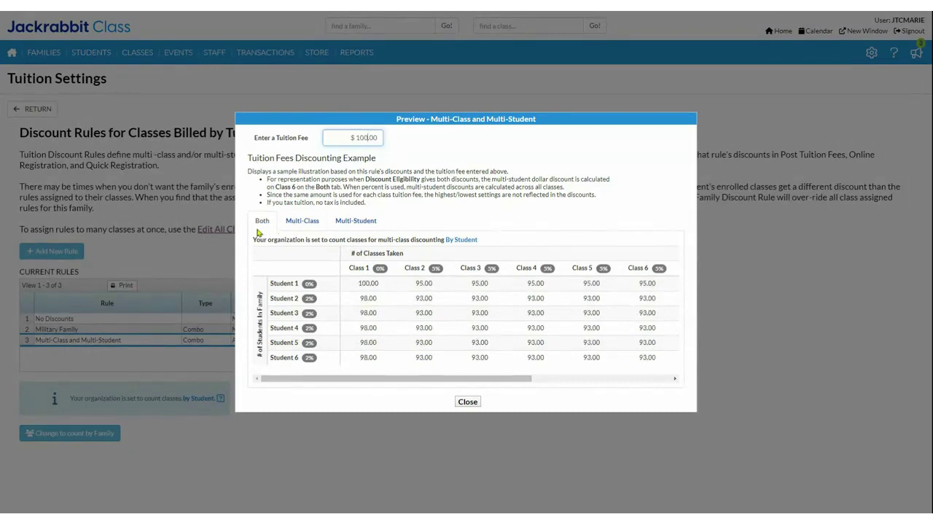
{"action": "left_click", "coordinate": [303, 221]}
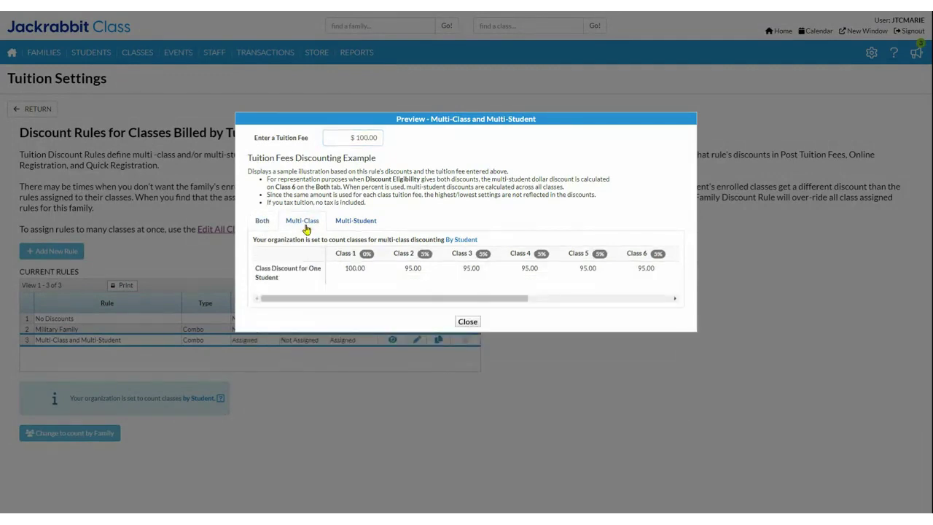
{"action": "left_click", "coordinate": [354, 222]}
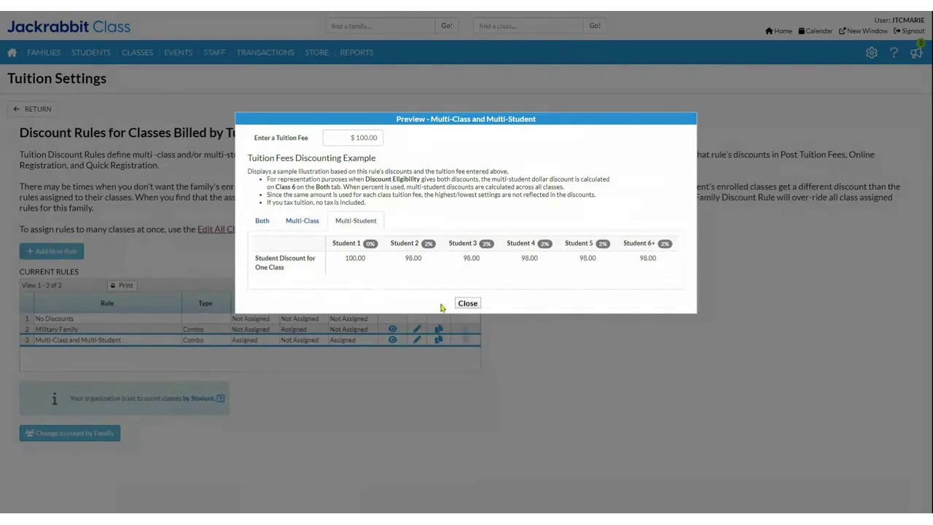
{"action": "left_click", "coordinate": [467, 303]}
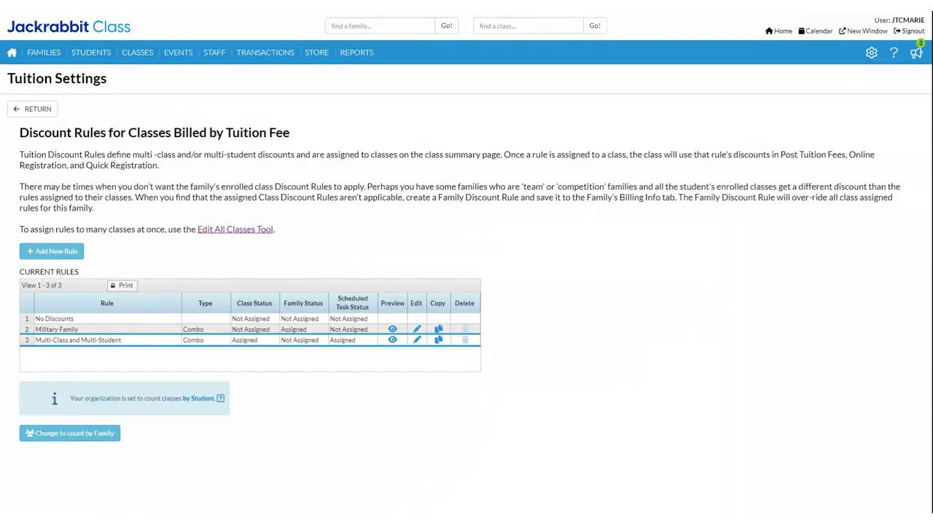
Open the discount settings for classes billed by total hours and examine the multi-student discount setup and Total Tuition Discount Method
{"action": "left_click", "coordinate": [37, 109]}
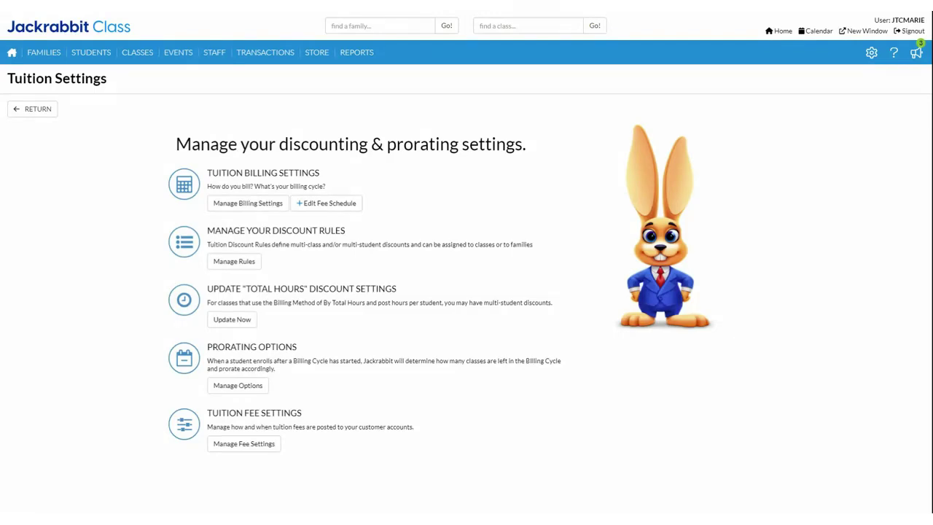
{"action": "left_click", "coordinate": [231, 320]}
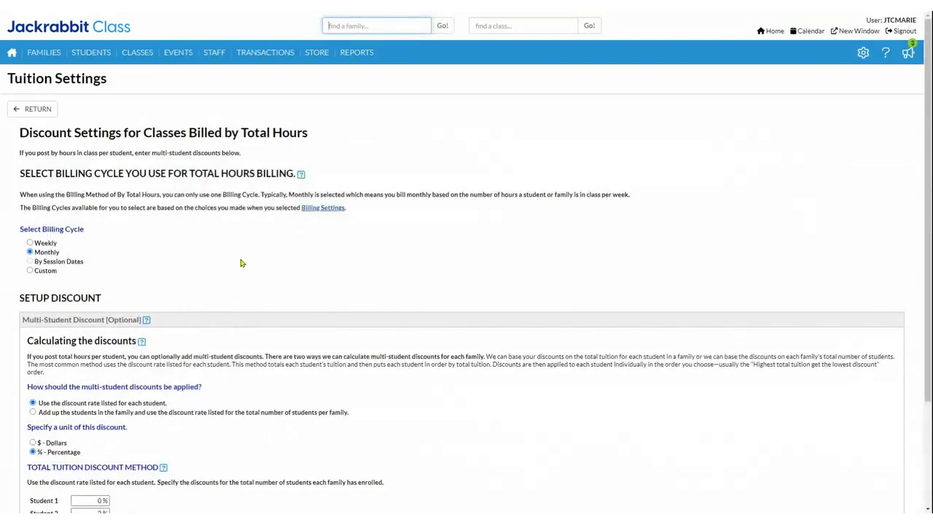
{"action": "scroll", "coordinate": [240, 262], "scroll_direction": "down", "scroll_amount": 3}
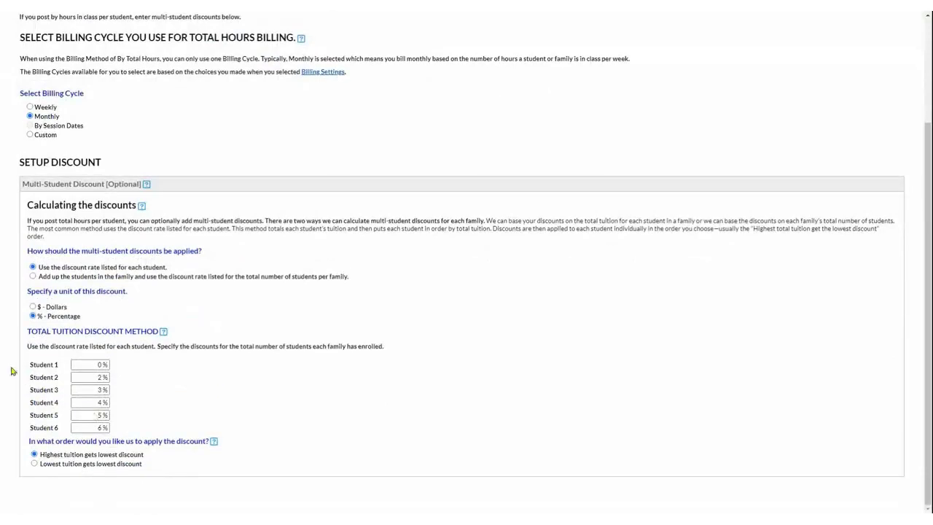
{"action": "left_click_drag", "start_coordinate": [25, 346], "coordinate": [416, 350]}
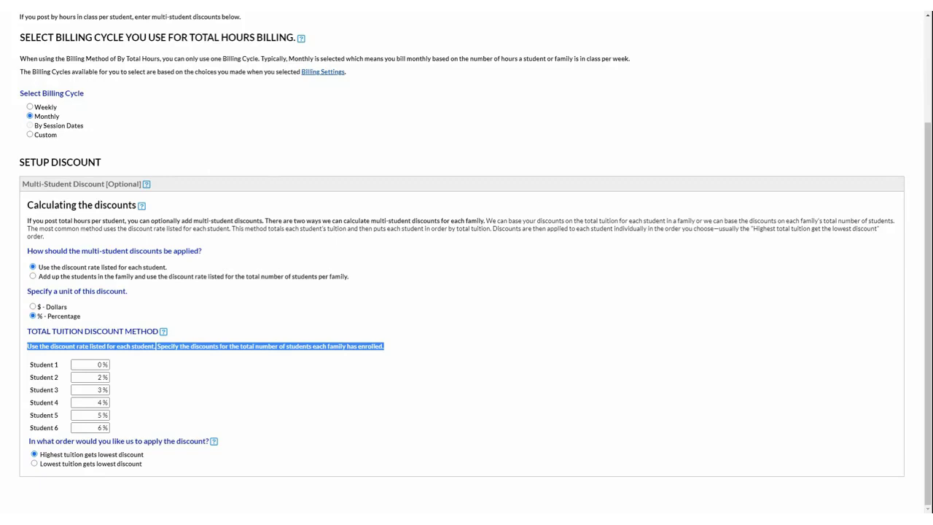
{"action": "scroll", "coordinate": [296, 340], "scroll_direction": "up", "scroll_amount": 2}
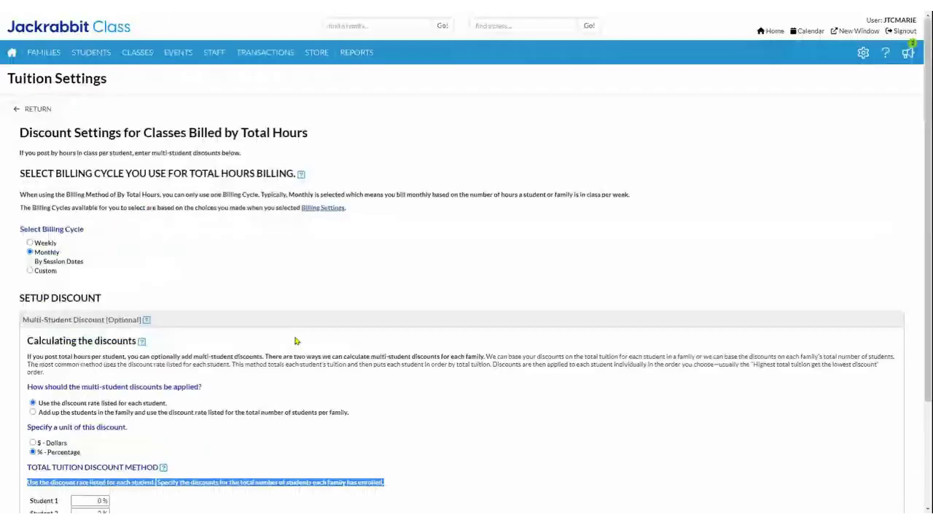
View the tuition prorating options, and open the Closed Dates list in the general settings
{"action": "left_click", "coordinate": [35, 111]}
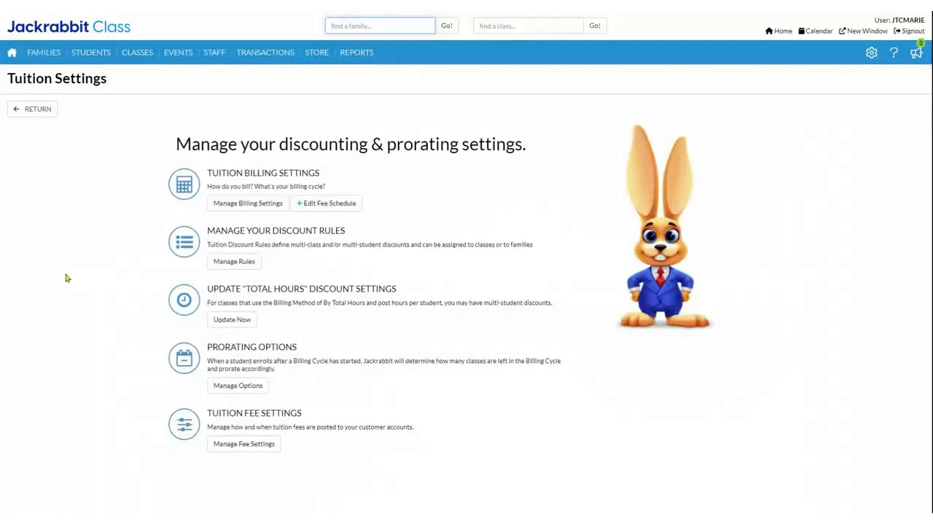
{"action": "left_click", "coordinate": [237, 386]}
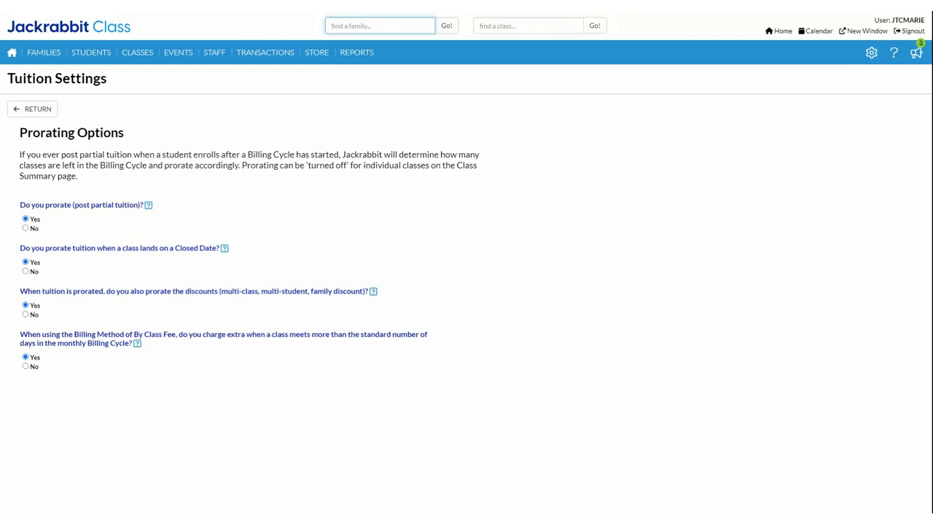
{"action": "left_click", "coordinate": [872, 58]}
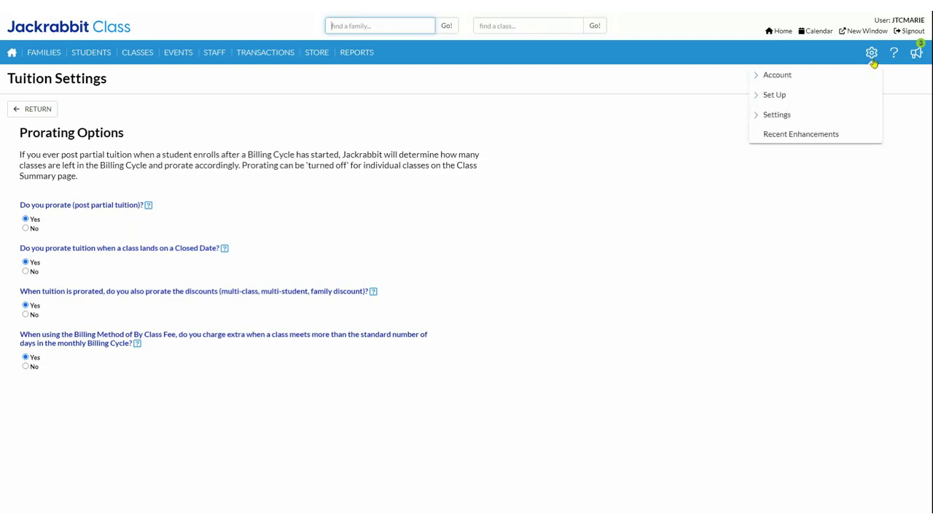
{"action": "left_click", "coordinate": [769, 117]}
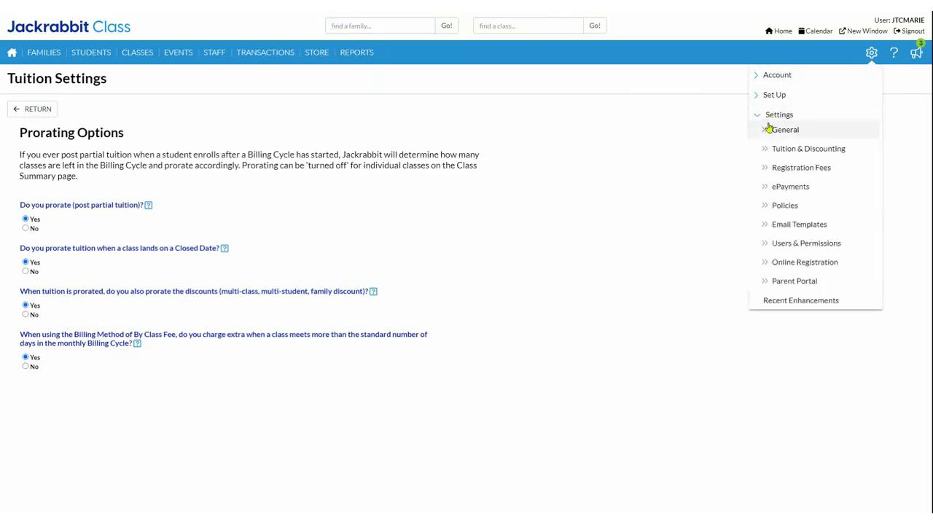
{"action": "left_click", "coordinate": [784, 130]}
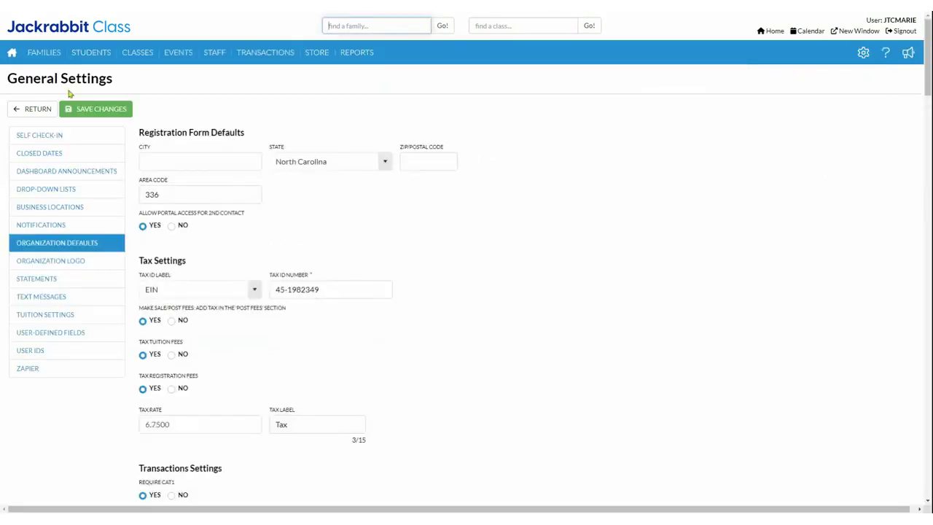
{"action": "left_click", "coordinate": [49, 157]}
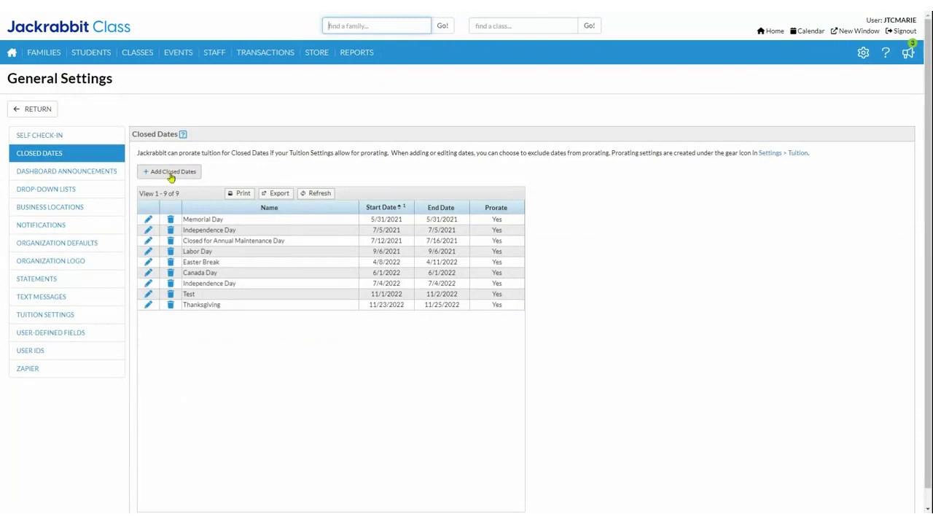
Leave the Closed Dates list, review the prorating options again, and go back to the main tuition settings page
{"action": "left_click", "coordinate": [22, 108]}
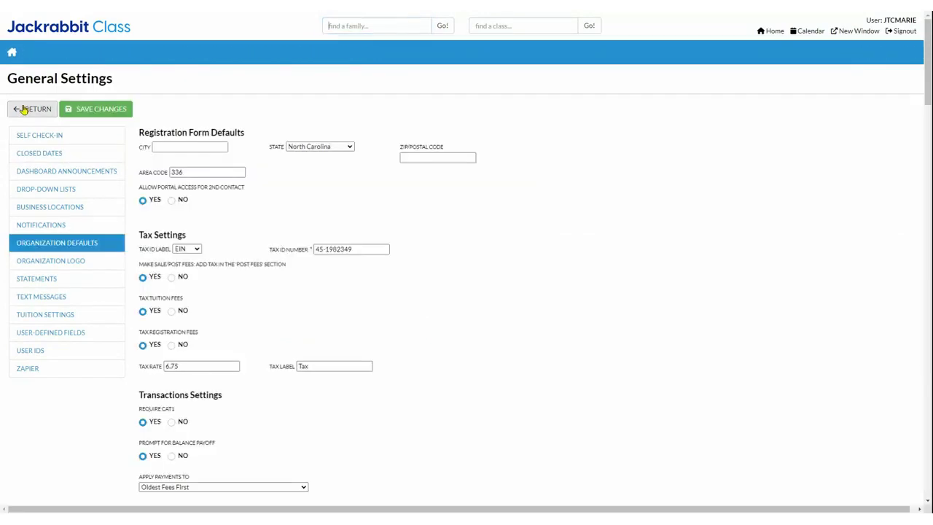
{"action": "left_click", "coordinate": [21, 108]}
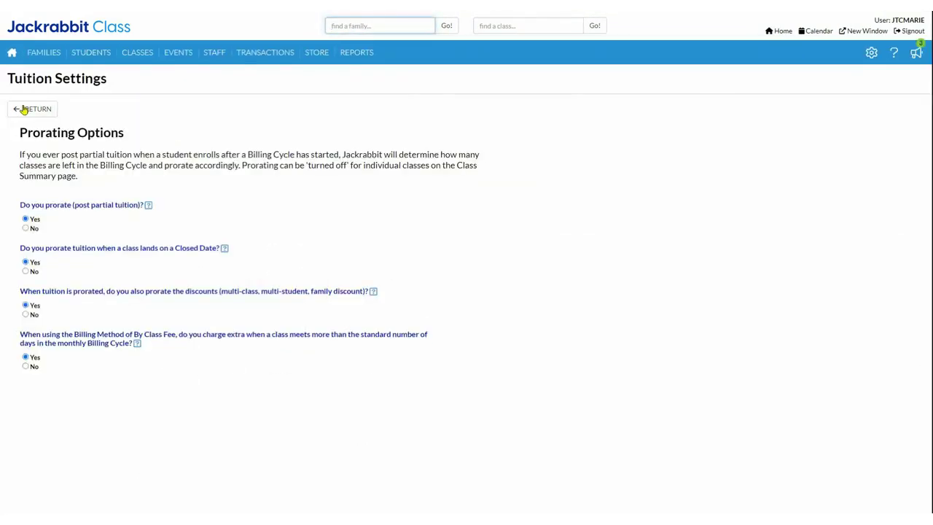
{"action": "left_click", "coordinate": [487, 227]}
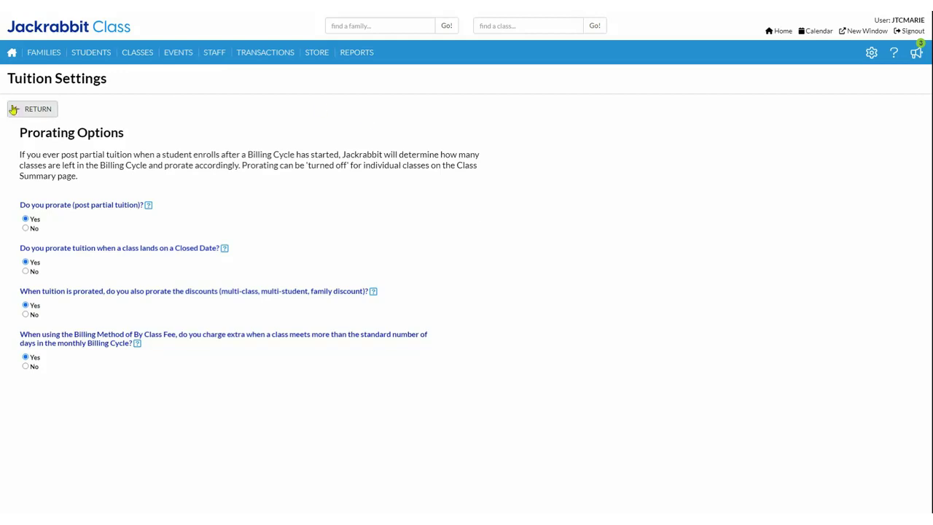
{"action": "left_click", "coordinate": [37, 115]}
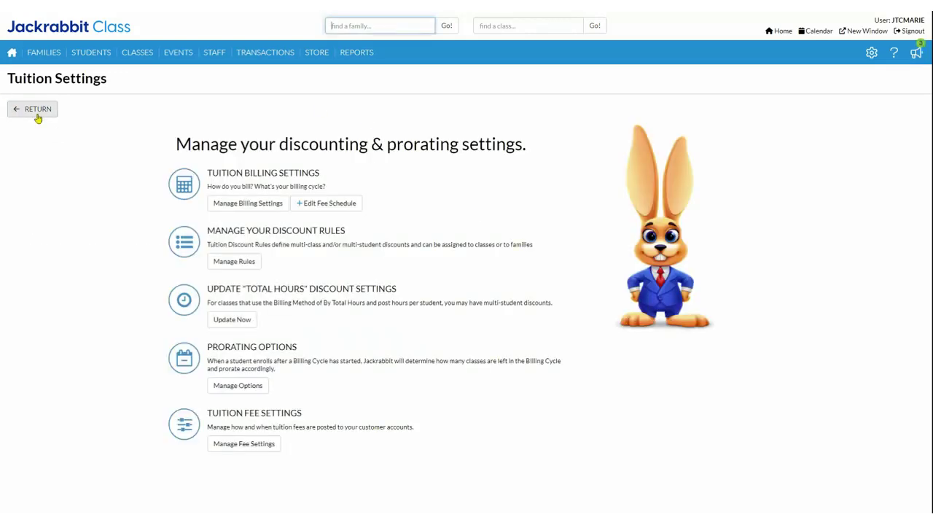
Open the tuition fee settings and examine the By Class Fee and By Total Hours sections
{"action": "left_click", "coordinate": [248, 448]}
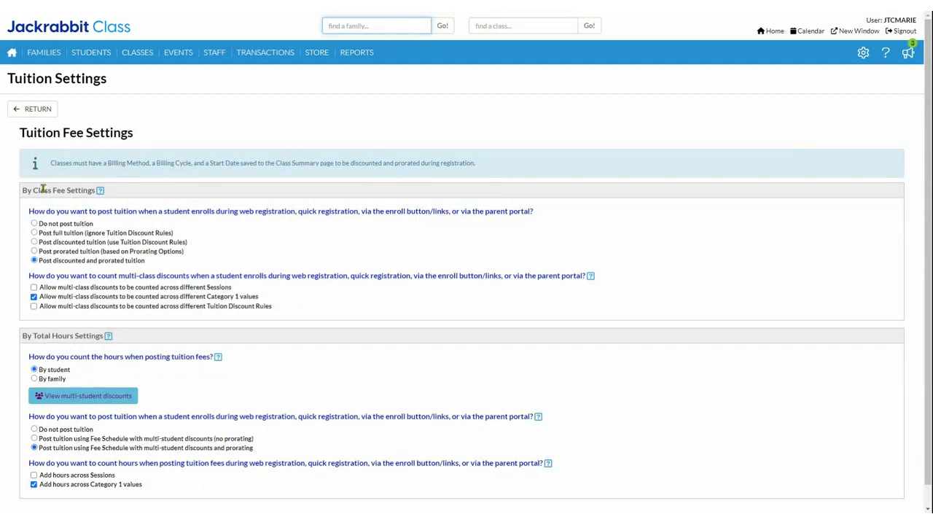
{"action": "left_click_drag", "start_coordinate": [44, 189], "coordinate": [84, 190]}
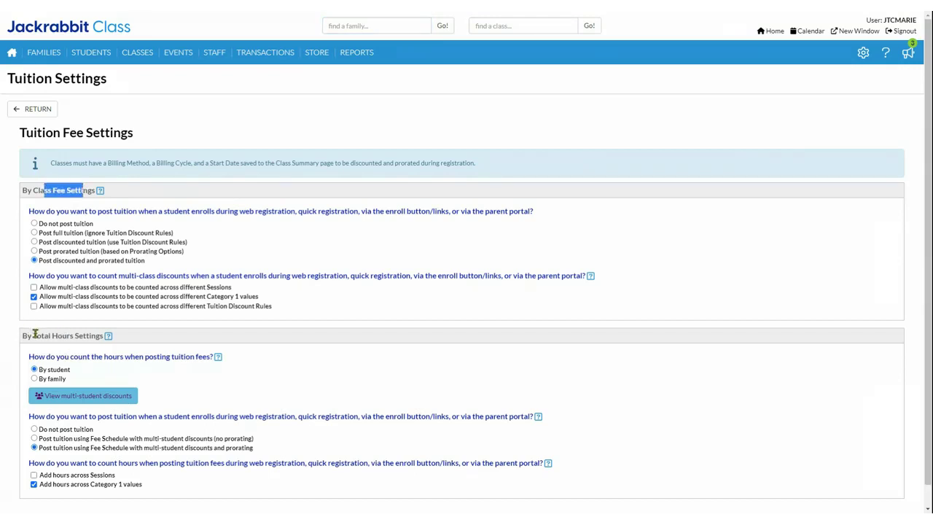
{"action": "left_click_drag", "start_coordinate": [33, 335], "coordinate": [143, 348]}
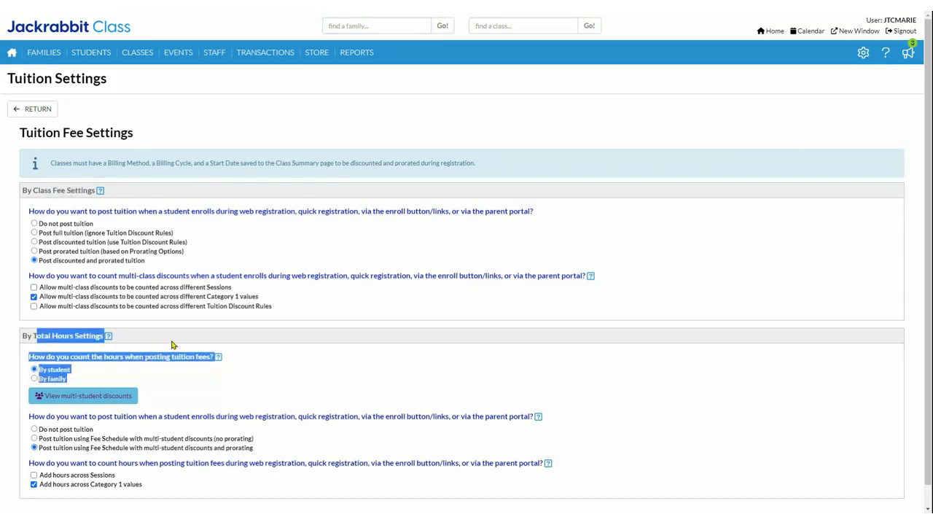
{"action": "left_click", "coordinate": [176, 349]}
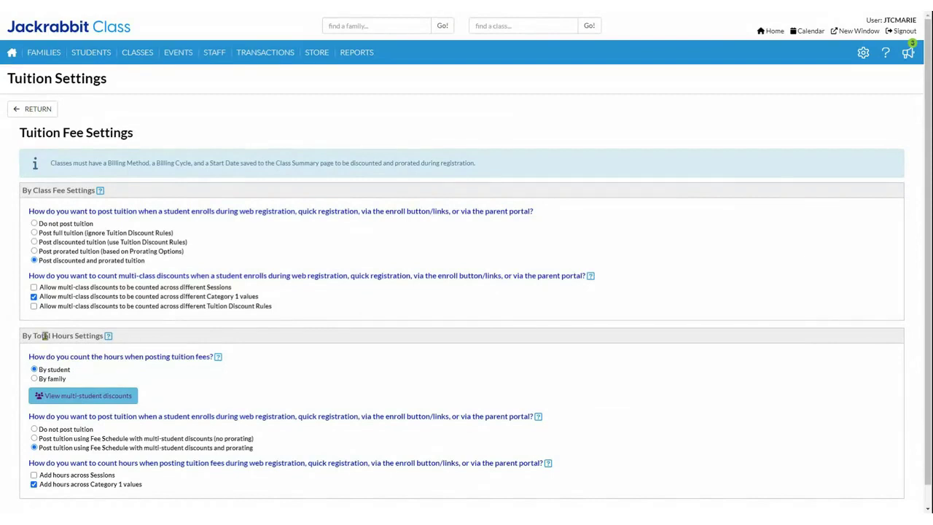
Try Post full tuition as the By Class Fee enrollment option, and switch it back to Post discounted and prorated tuition
{"action": "left_click", "coordinate": [34, 233]}
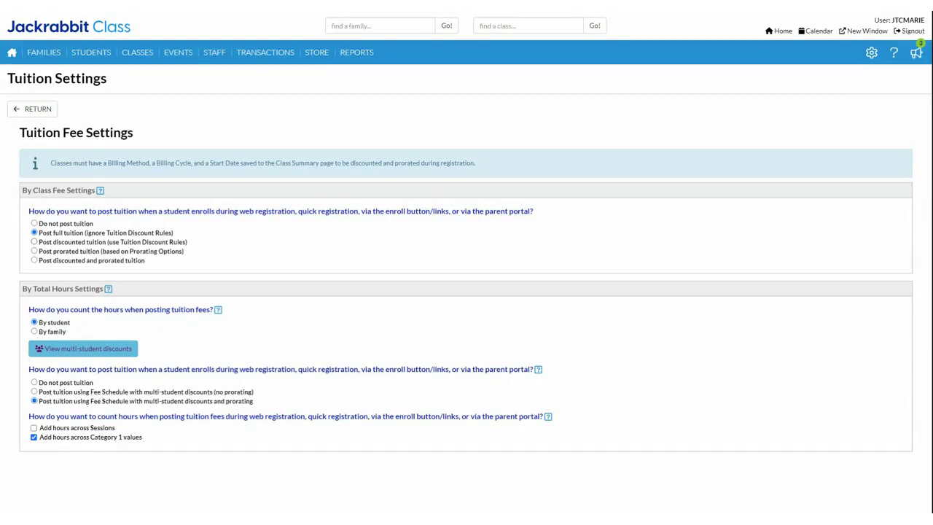
{"action": "left_click", "coordinate": [34, 261]}
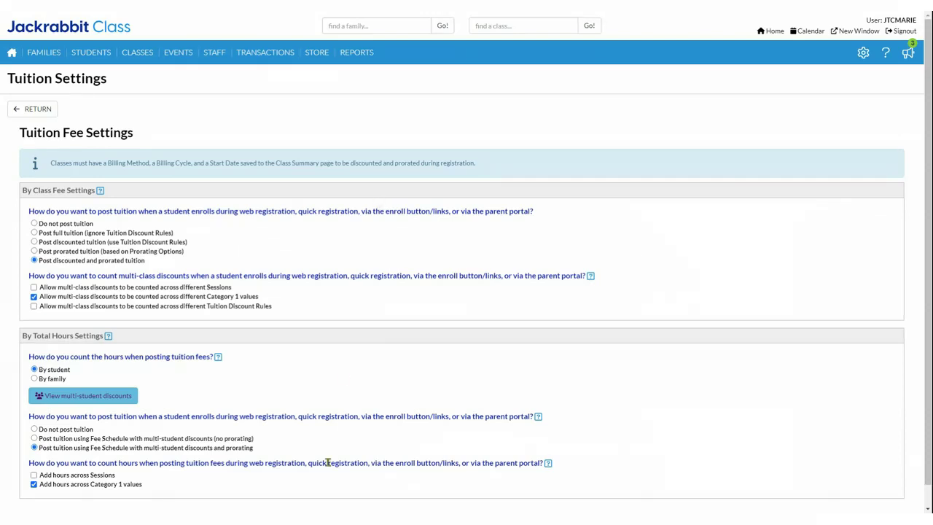
Examine the By Total Hours multi-student discount option and return to the main tuition settings page
{"action": "scroll", "coordinate": [358, 377], "scroll_direction": "down", "scroll_amount": 1}
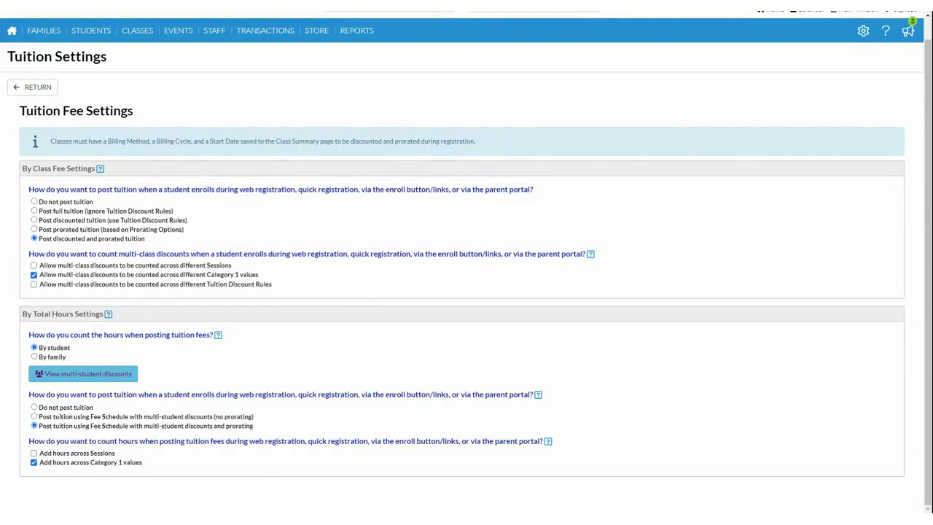
{"action": "left_click", "coordinate": [94, 377]}
{"action": "left_click", "coordinate": [26, 90]}
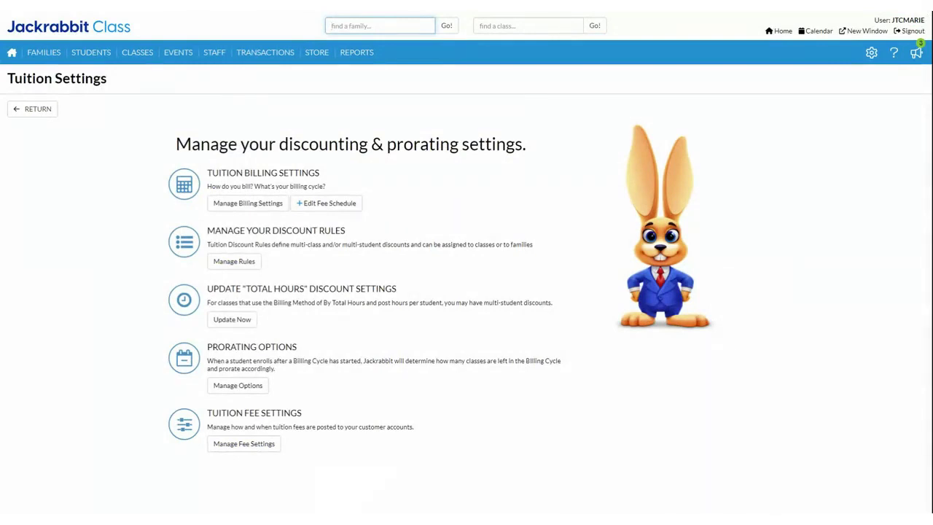
Create a new discount rule for classes billed by tuition fee and name it Gym Discount
{"action": "left_click", "coordinate": [228, 269]}
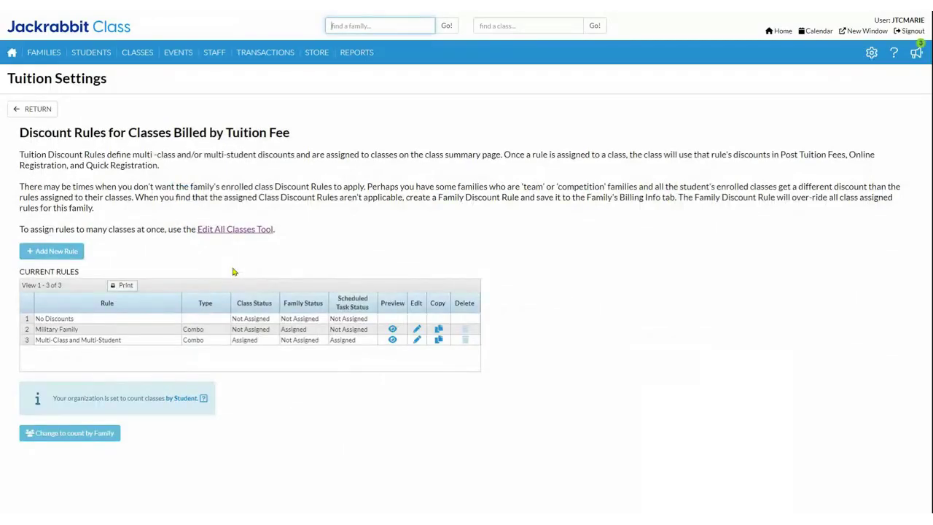
{"action": "left_click", "coordinate": [64, 255]}
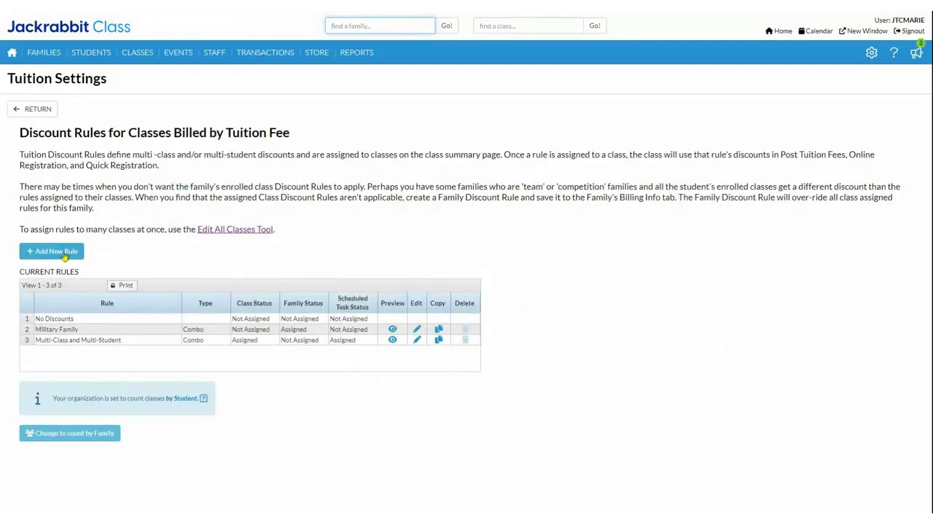
{"action": "left_click", "coordinate": [64, 255]}
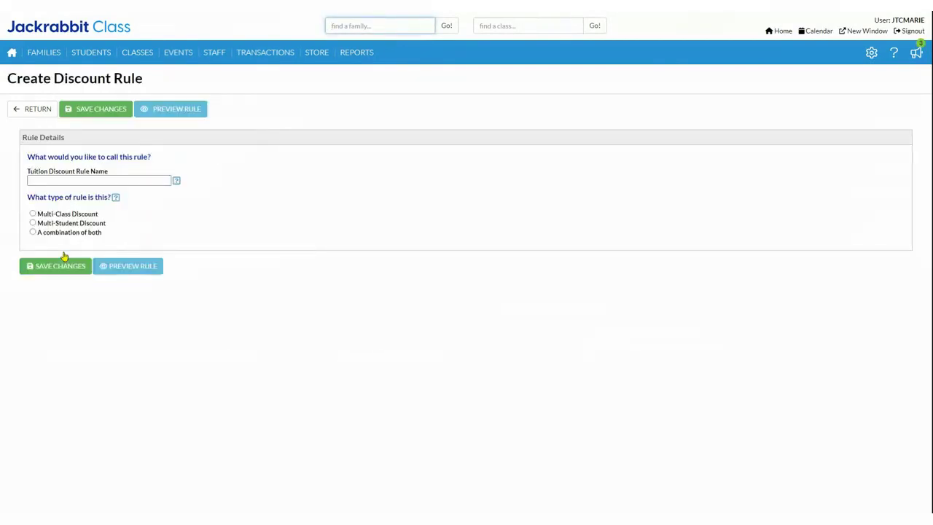
{"action": "left_click", "coordinate": [67, 177]}
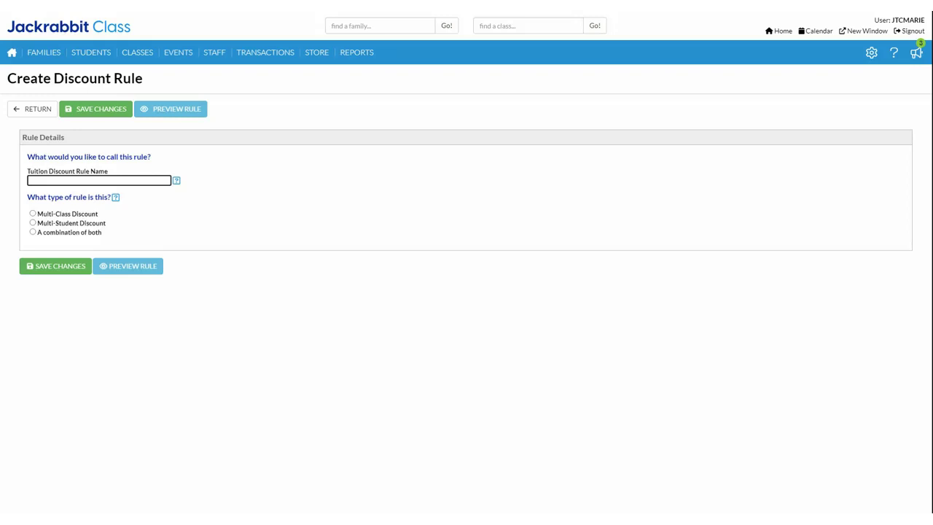
{"action": "type", "text": "Gym Disclun"}
{"action": "key", "text": "BackSpace"}
{"action": "key", "text": "BackSpace"}
{"action": "key", "text": "BackSpace"}
{"action": "type", "text": "oun"}
Make the rule a combination of both discounts, giving multi-student discounts only when multi-class doesn't apply
{"action": "left_click", "coordinate": [32, 232]}
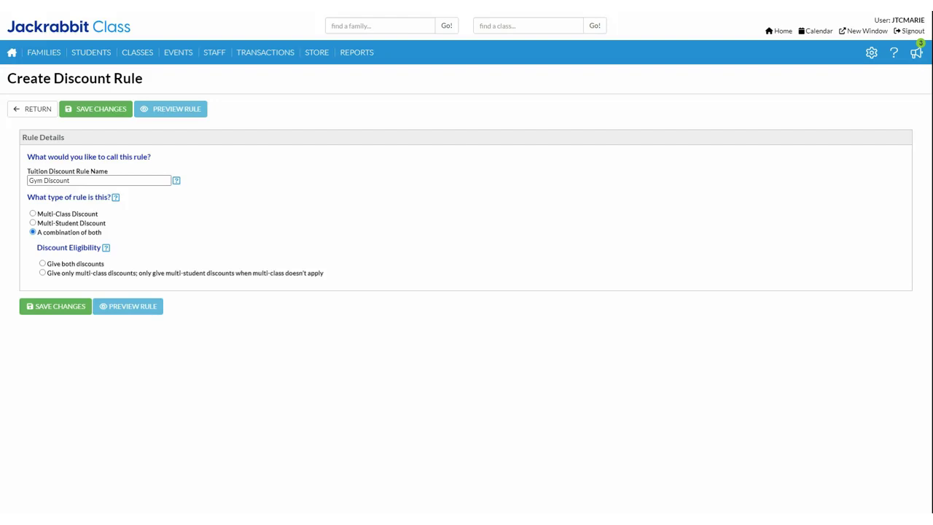
{"action": "left_click", "coordinate": [42, 274]}
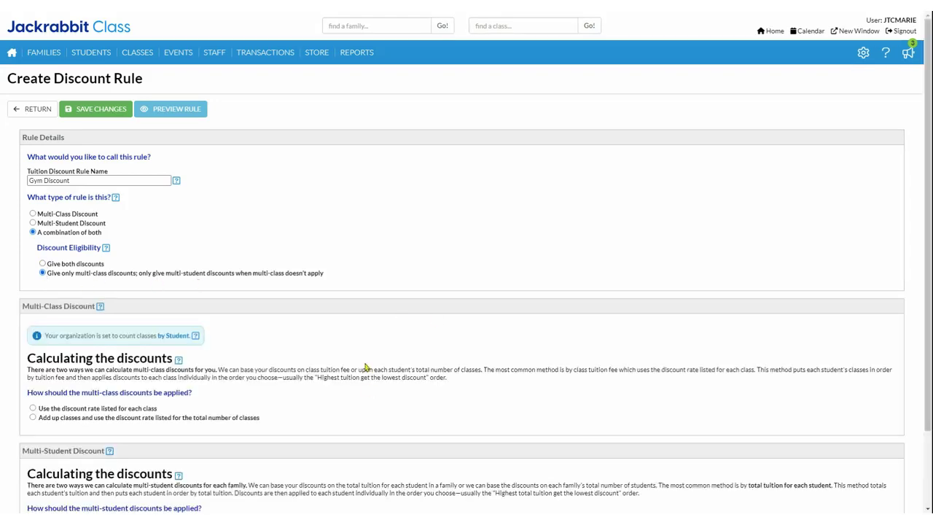
Set the multi-class discount to use the discount rate listed for each class, with percentage as the unit
{"action": "scroll", "coordinate": [368, 367], "scroll_direction": "down", "scroll_amount": 1}
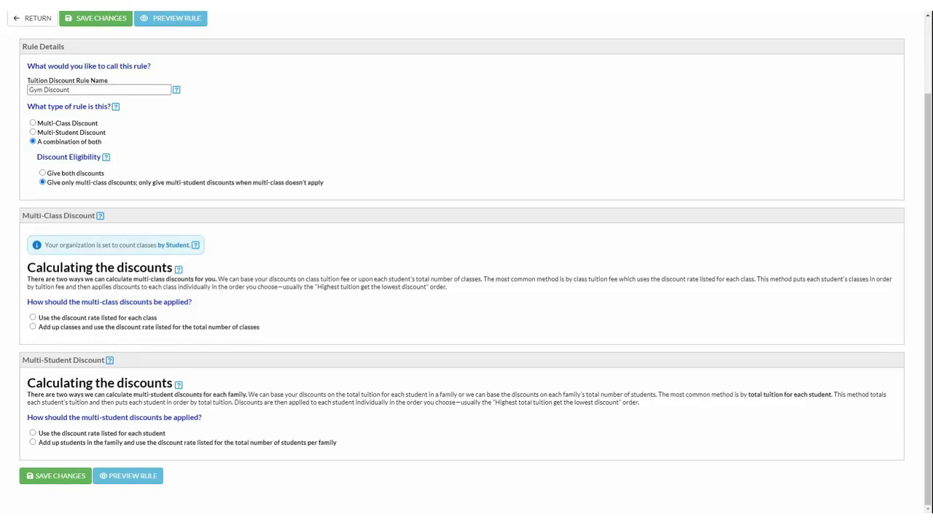
{"action": "left_click", "coordinate": [32, 318]}
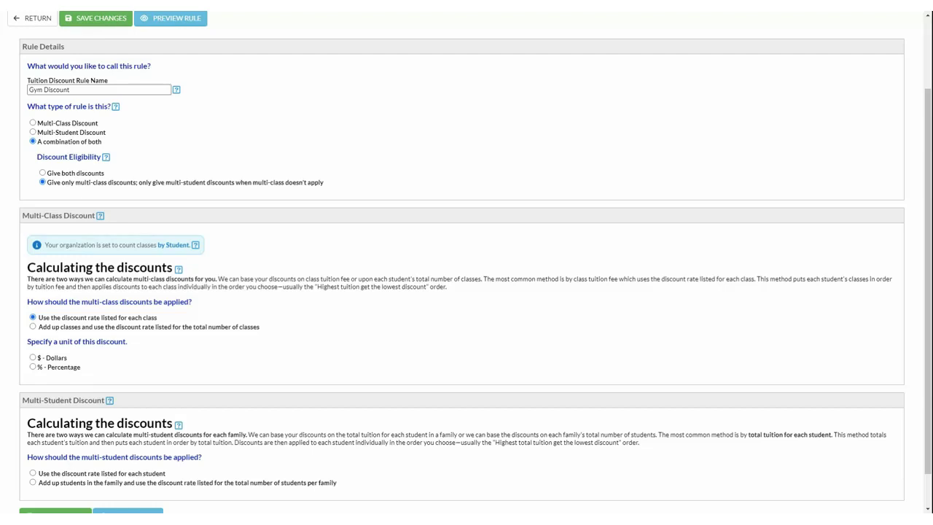
{"action": "left_click", "coordinate": [32, 367]}
{"action": "left_click", "coordinate": [33, 367]}
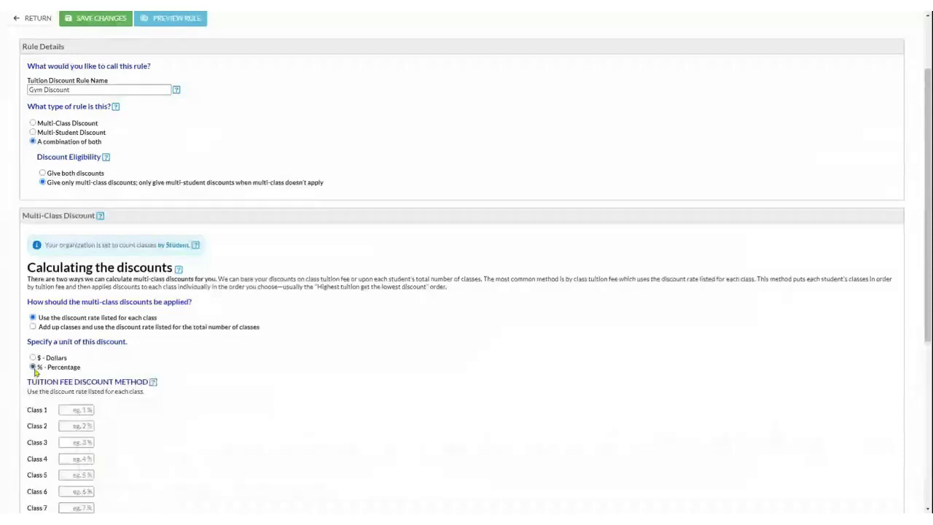
Set the multi-class discount rates to 0% for Class 1, 10% for Classes 2 and 3, and 15% for Classes 4 and 5
{"action": "scroll", "coordinate": [416, 395], "scroll_direction": "down", "scroll_amount": 3}
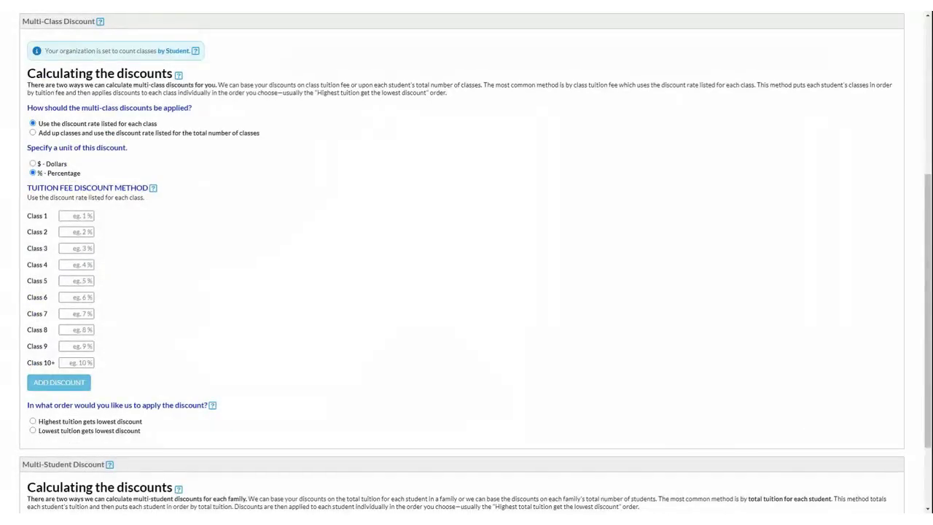
{"action": "left_click", "coordinate": [69, 218]}
{"action": "type", "text": "0"}
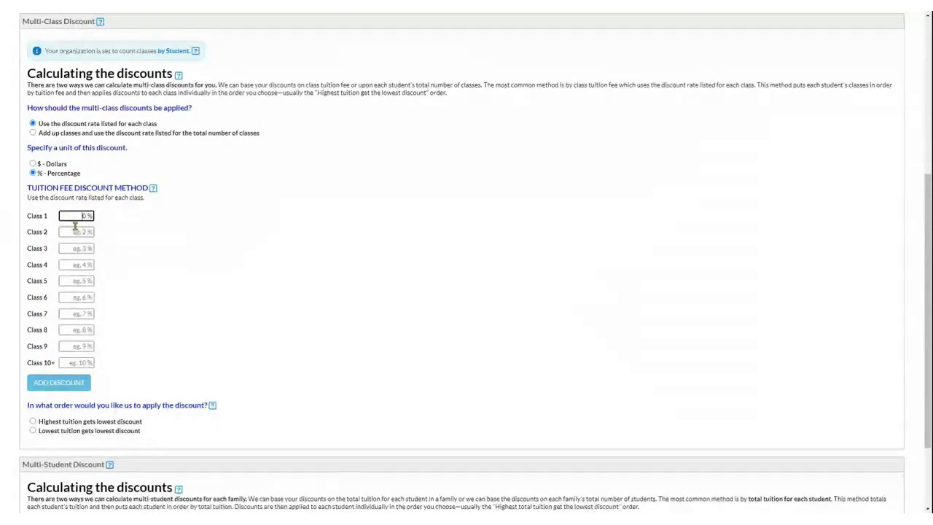
{"action": "left_click", "coordinate": [75, 231]}
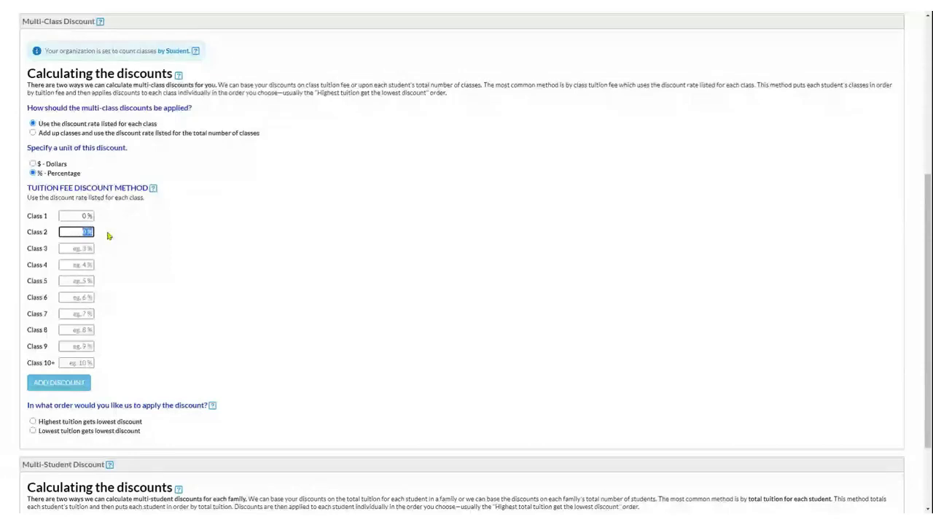
{"action": "type", "text": "10"}
{"action": "left_click", "coordinate": [82, 248]}
{"action": "type", "text": "10"}
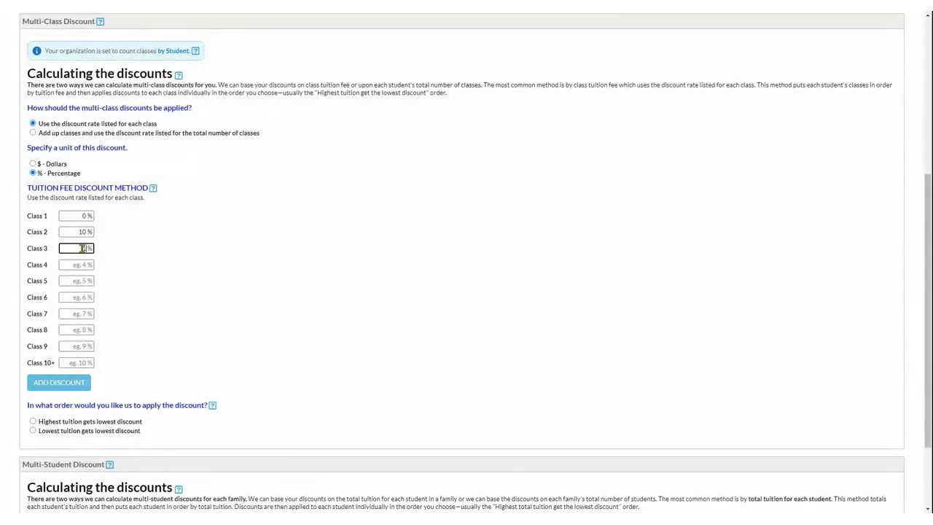
{"action": "left_click", "coordinate": [71, 266]}
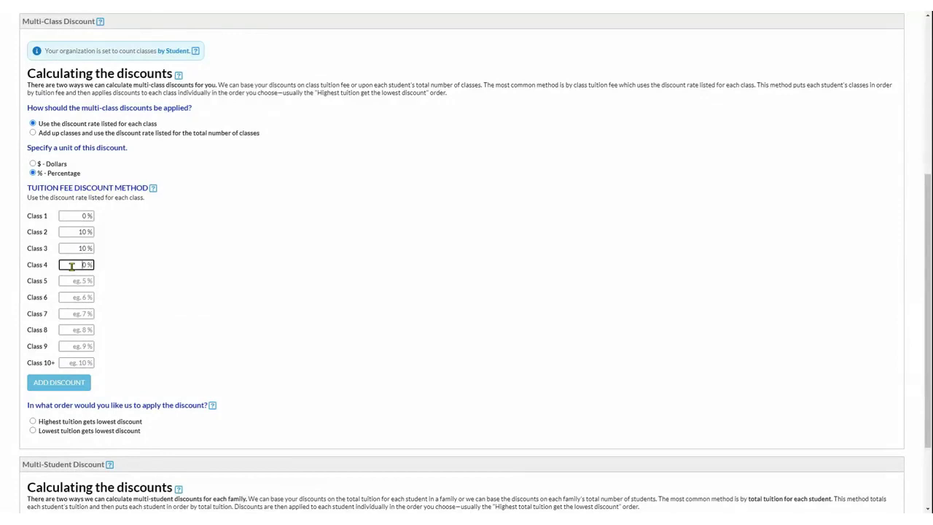
{"action": "type", "text": "15"}
{"action": "left_click", "coordinate": [71, 281]}
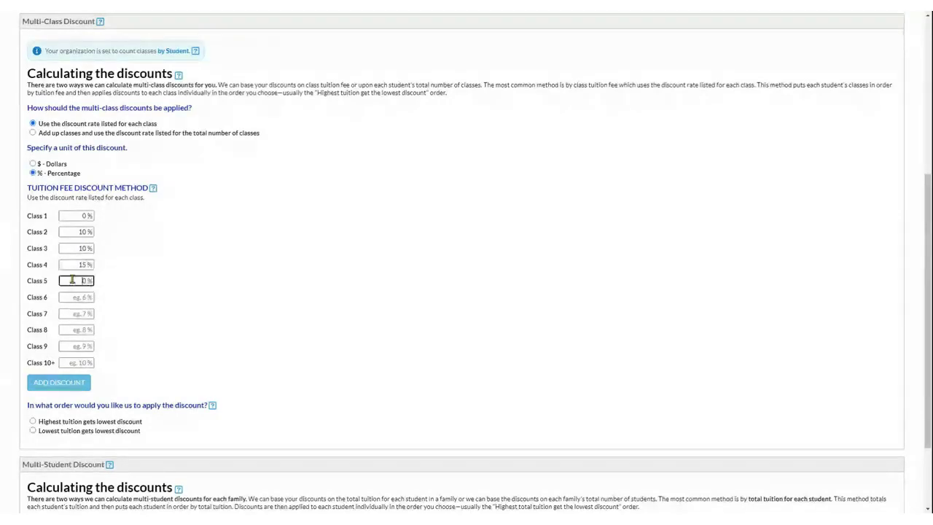
{"action": "type", "text": "15"}
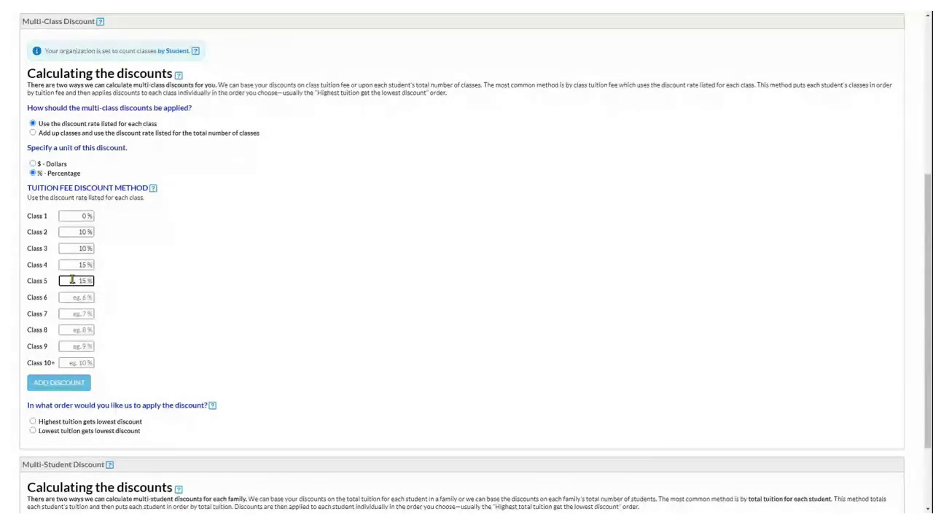
{"action": "left_click", "coordinate": [36, 384]}
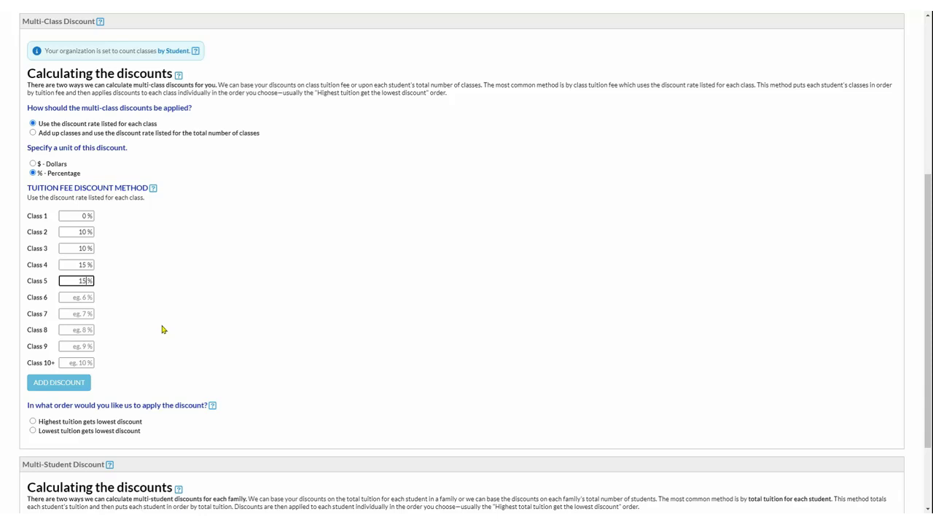
Apply the multi-class discount in the order Highest tuition gets lowest discount
{"action": "scroll", "coordinate": [162, 324], "scroll_direction": "down", "scroll_amount": 3}
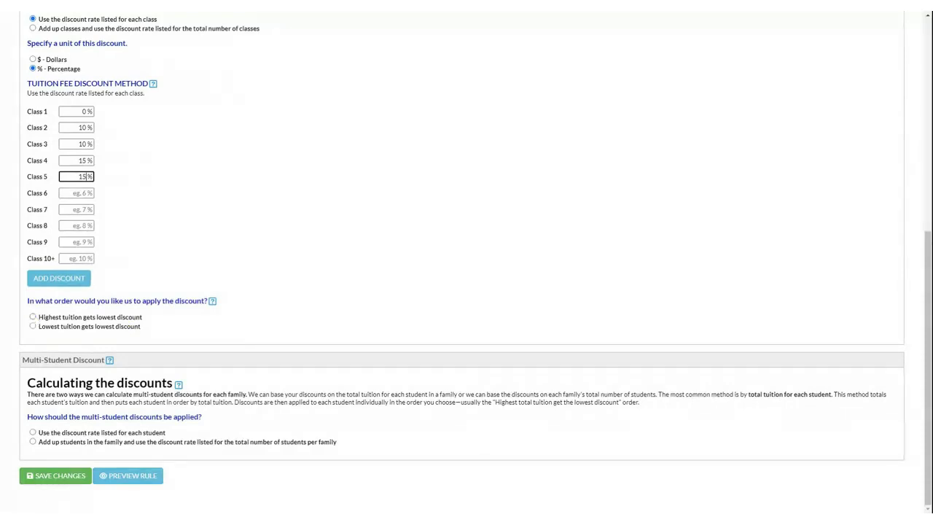
{"action": "left_click", "coordinate": [33, 317]}
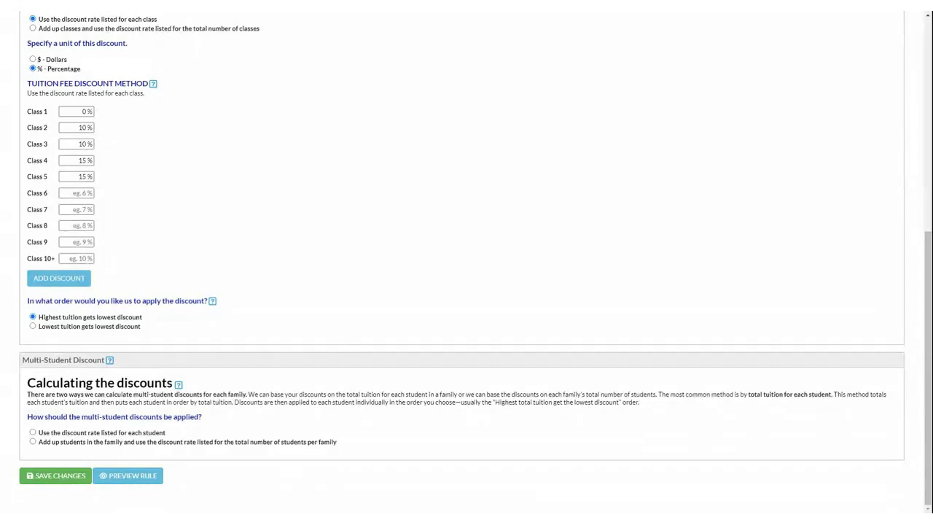
Set the multi-student discount to use the discount rate listed for each student, with percentage as the unit
{"action": "left_click", "coordinate": [33, 433]}
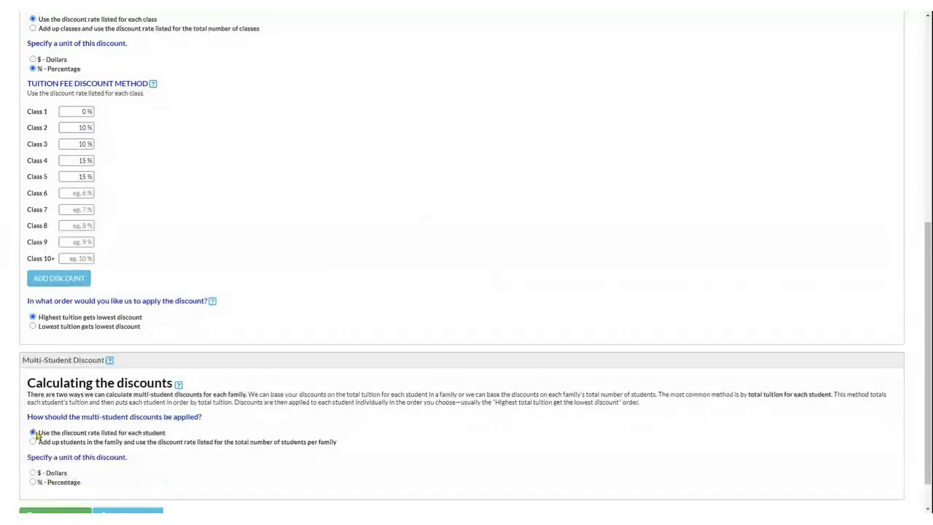
{"action": "scroll", "coordinate": [392, 217], "scroll_direction": "down", "scroll_amount": 1}
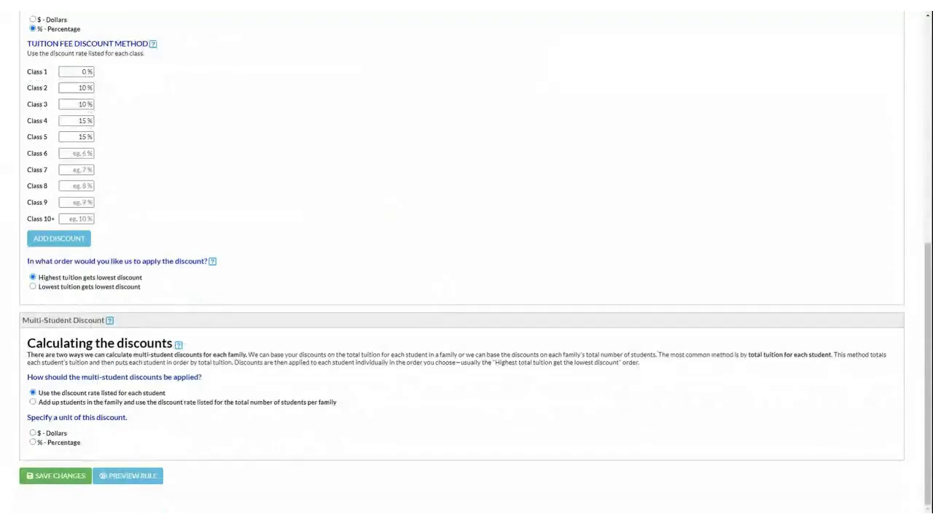
{"action": "left_click", "coordinate": [33, 442]}
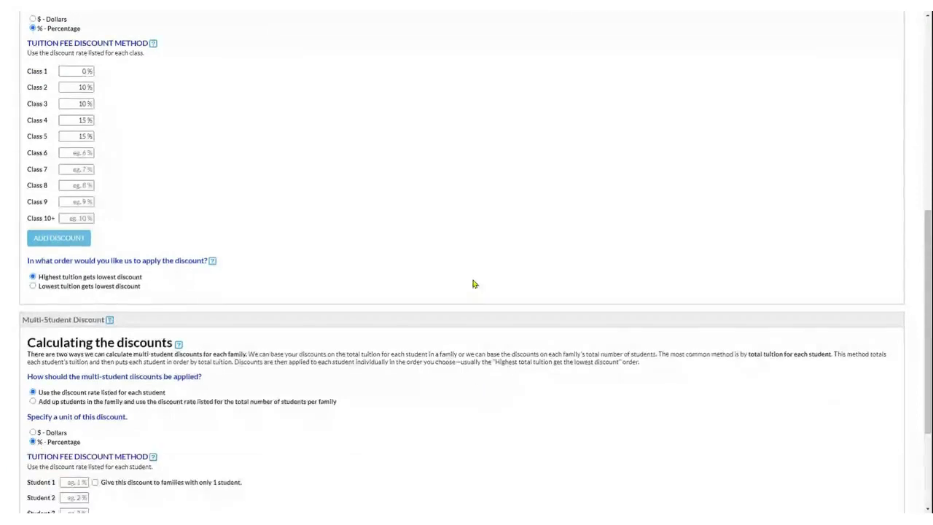
{"action": "scroll", "coordinate": [474, 283], "scroll_direction": "down", "scroll_amount": 2}
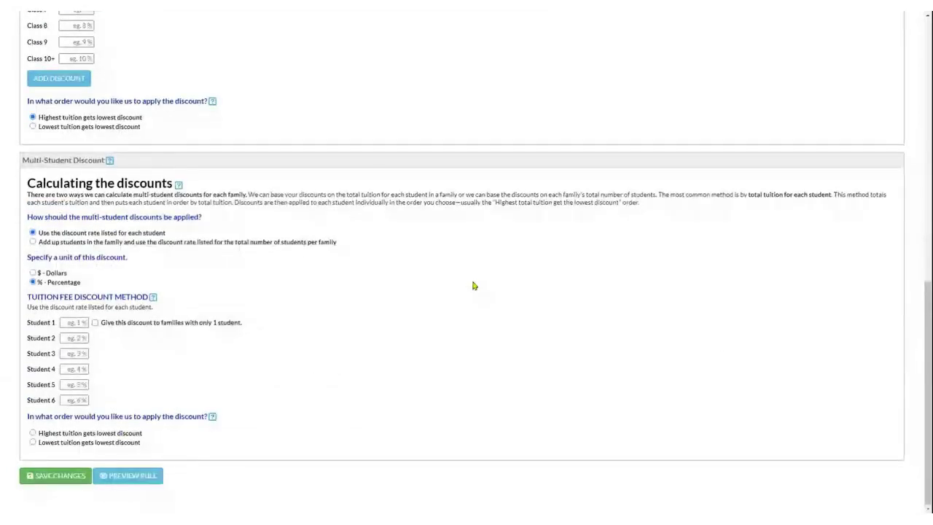
Set the multi-student discount rates to 2% for Student 1, 4% for Student 2 and 6% for Student 3
{"action": "left_click", "coordinate": [66, 322]}
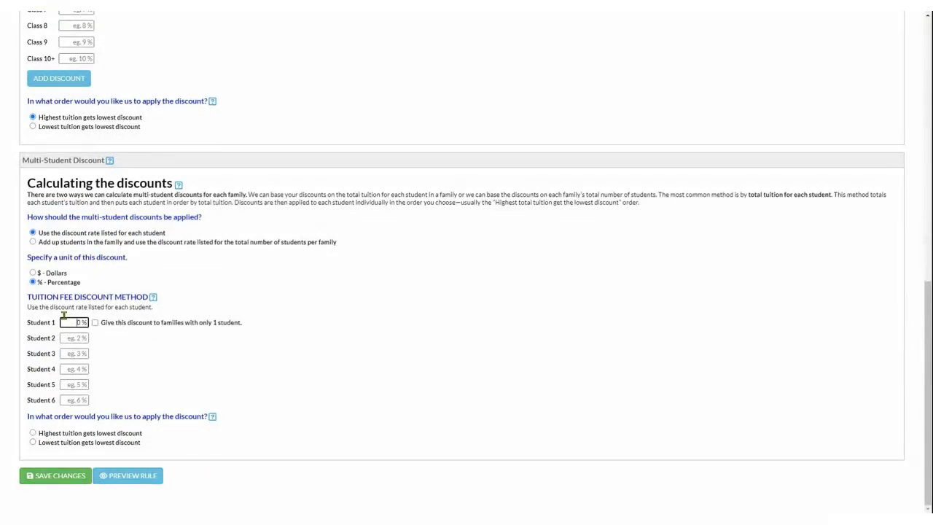
{"action": "type", "text": "0"}
{"action": "type", "text": "2"}
{"action": "left_click", "coordinate": [67, 339]}
{"action": "type", "text": "4"}
{"action": "left_click", "coordinate": [77, 354]}
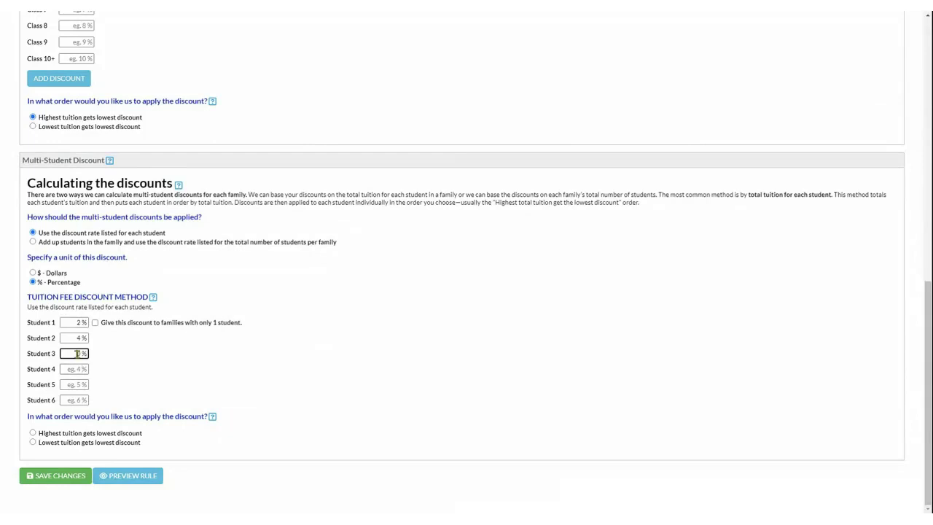
{"action": "type", "text": "6"}
{"action": "left_click_drag", "start_coordinate": [101, 322], "coordinate": [262, 326]}
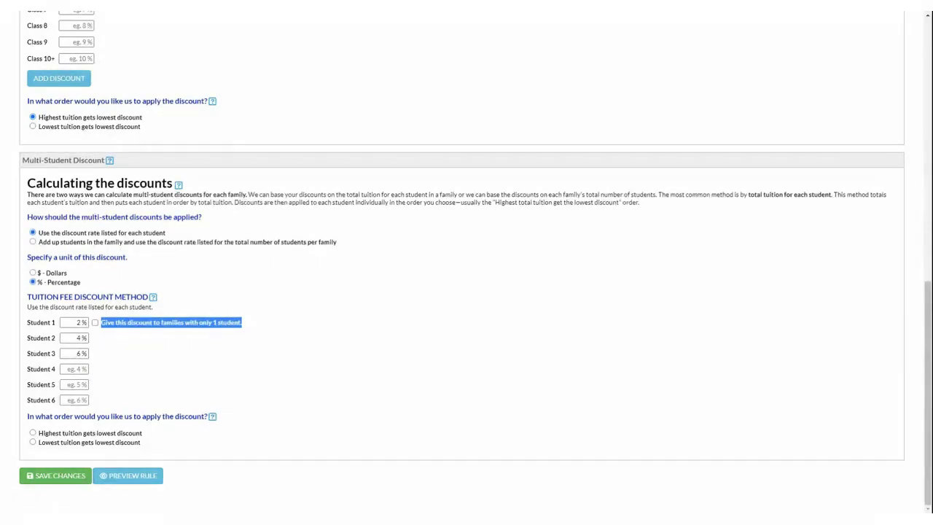
{"action": "double_click", "coordinate": [77, 322]}
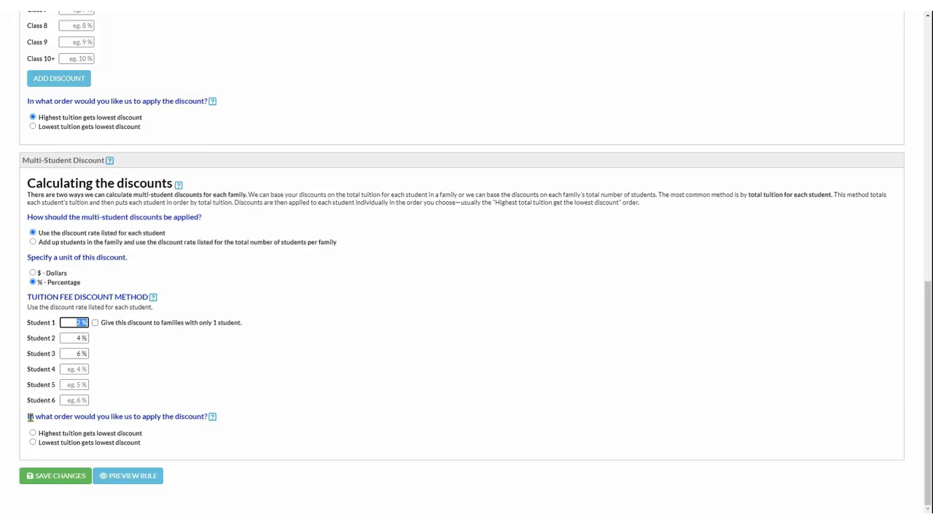
Apply the multi-student discount in the order Highest tuition gets lowest discount, and save the rule
{"action": "left_click", "coordinate": [33, 433]}
{"action": "left_click", "coordinate": [33, 433]}
{"action": "scroll", "coordinate": [452, 359], "scroll_direction": "up", "scroll_amount": 5}
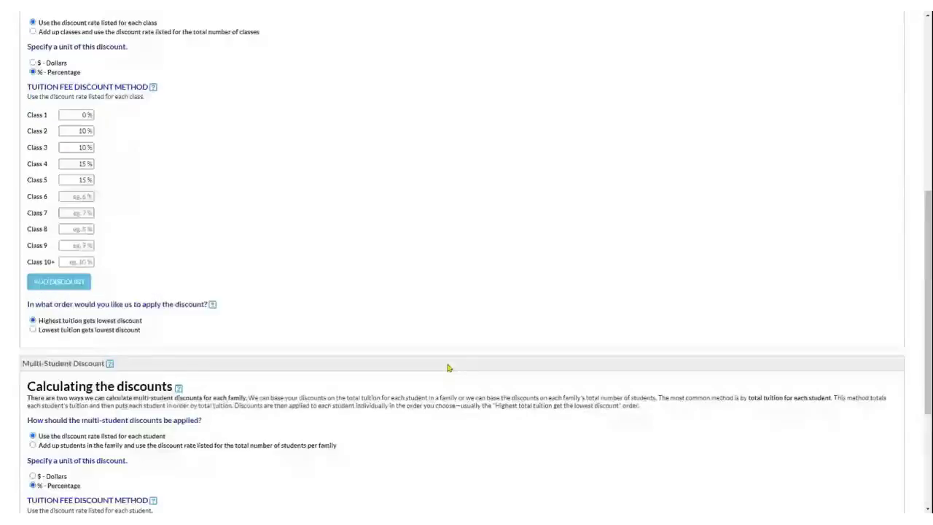
{"action": "scroll", "coordinate": [448, 366], "scroll_direction": "down", "scroll_amount": 5}
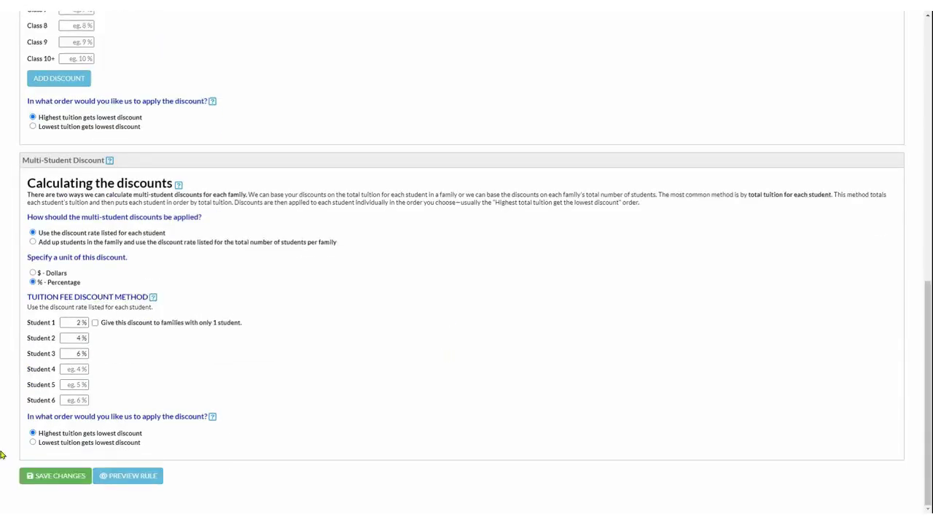
{"action": "left_click", "coordinate": [56, 481]}
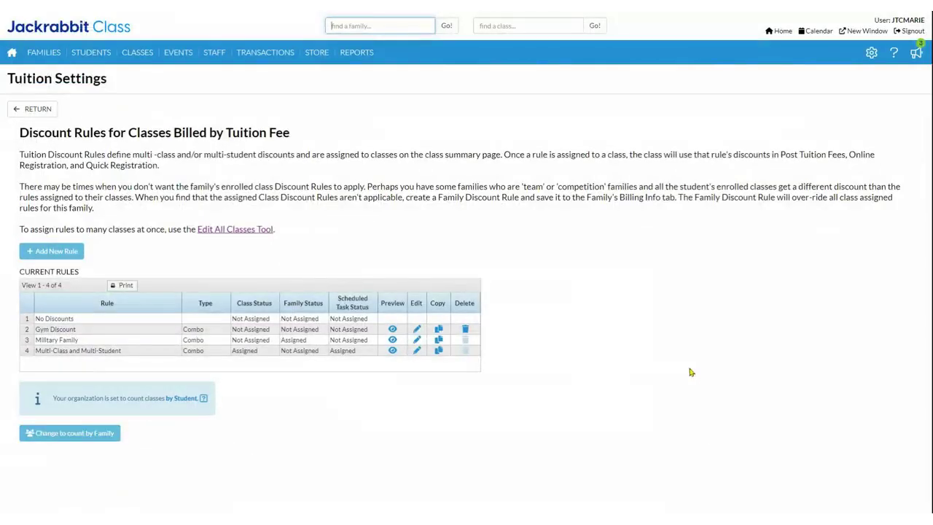
Check the class and family assignment status of the Gym Discount rule in the current rules list
{"action": "left_click", "coordinate": [126, 333]}
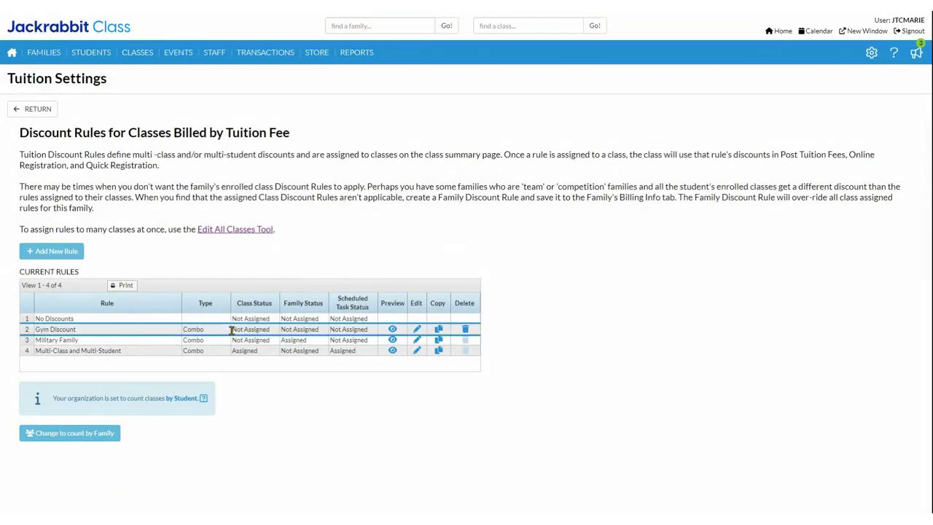
{"action": "left_click_drag", "start_coordinate": [232, 330], "coordinate": [272, 329]}
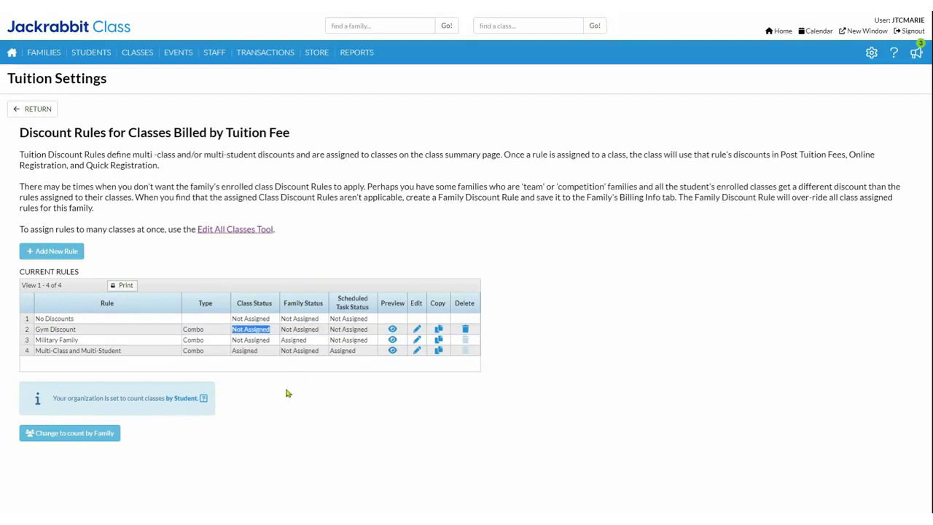
{"action": "left_click", "coordinate": [306, 458]}
{"action": "left_click_drag", "start_coordinate": [282, 329], "coordinate": [339, 330]}
{"action": "left_click", "coordinate": [323, 424]}
{"action": "double_click", "coordinate": [301, 329]}
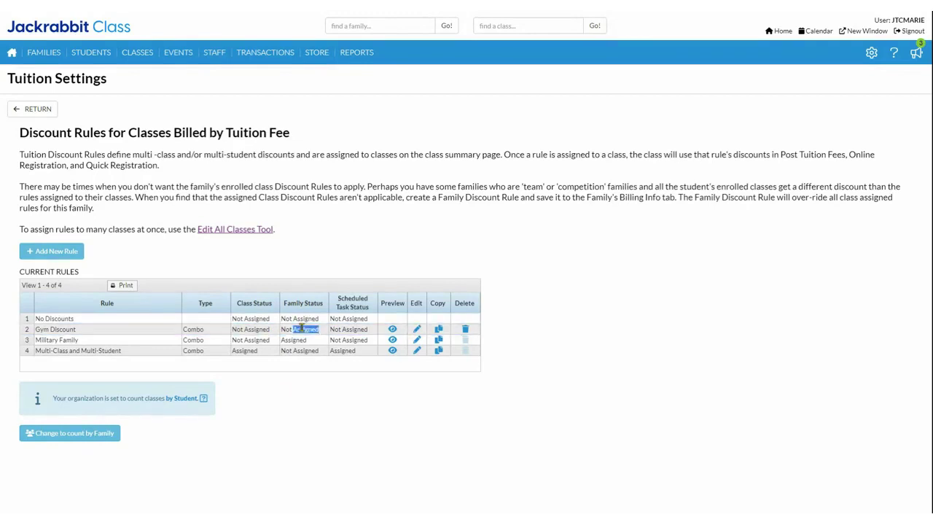
{"action": "left_click", "coordinate": [344, 410]}
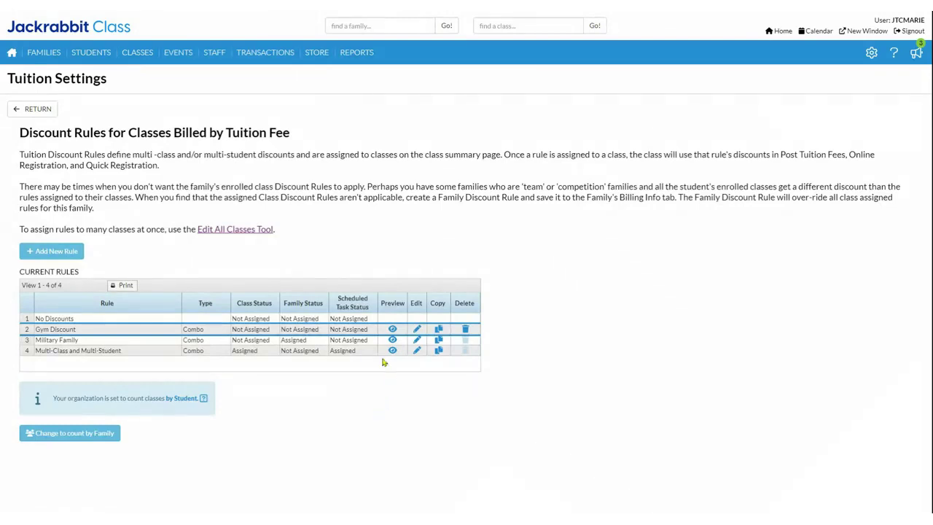
Preview the Gym Discount rule's multi-class and multi-student discounting examples for a $100.00 tuition fee, and close the preview
{"action": "left_click", "coordinate": [392, 332]}
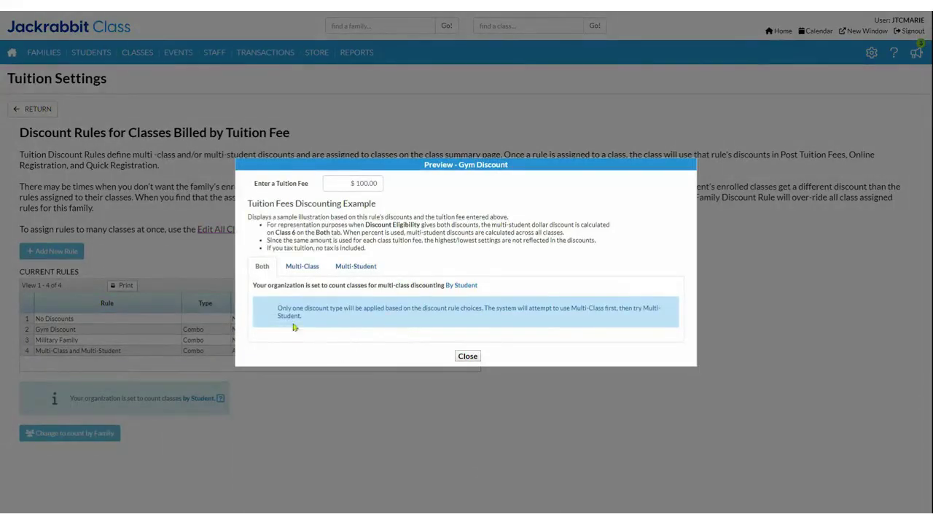
{"action": "left_click", "coordinate": [336, 179]}
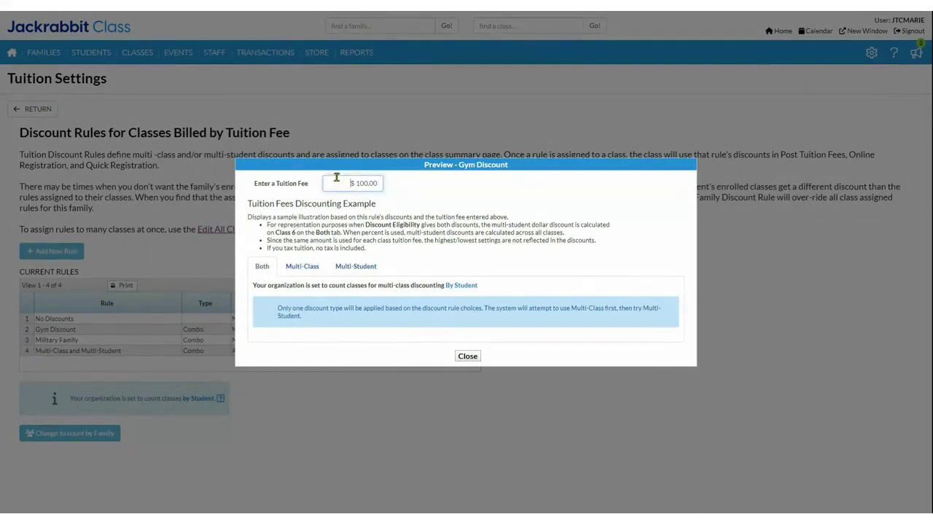
{"action": "left_click_drag", "start_coordinate": [342, 183], "coordinate": [379, 183]}
{"action": "left_click", "coordinate": [508, 188]}
{"action": "left_click", "coordinate": [298, 270]}
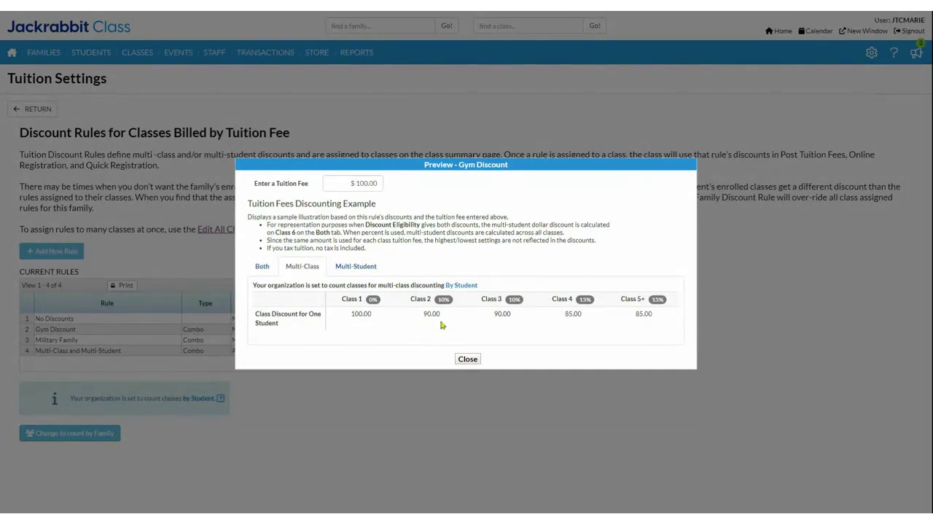
{"action": "left_click_drag", "start_coordinate": [255, 313], "coordinate": [286, 332]}
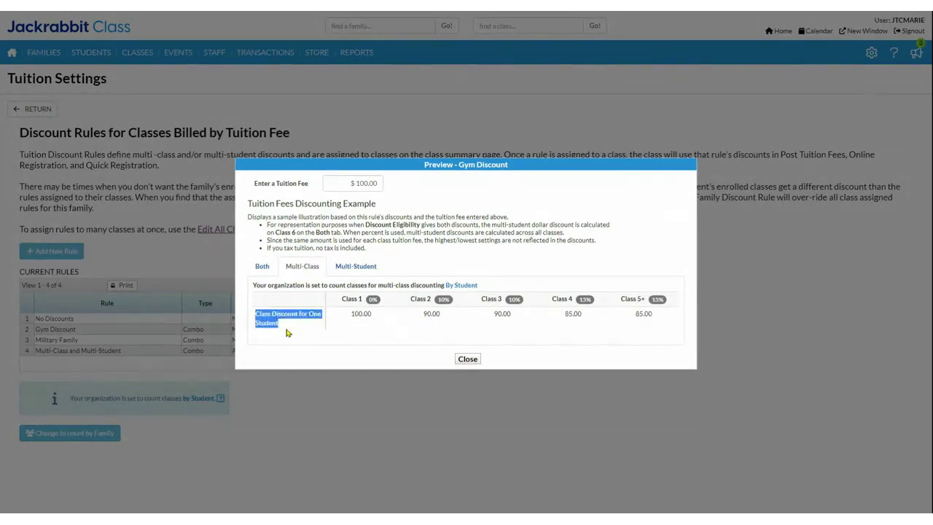
{"action": "left_click", "coordinate": [357, 269]}
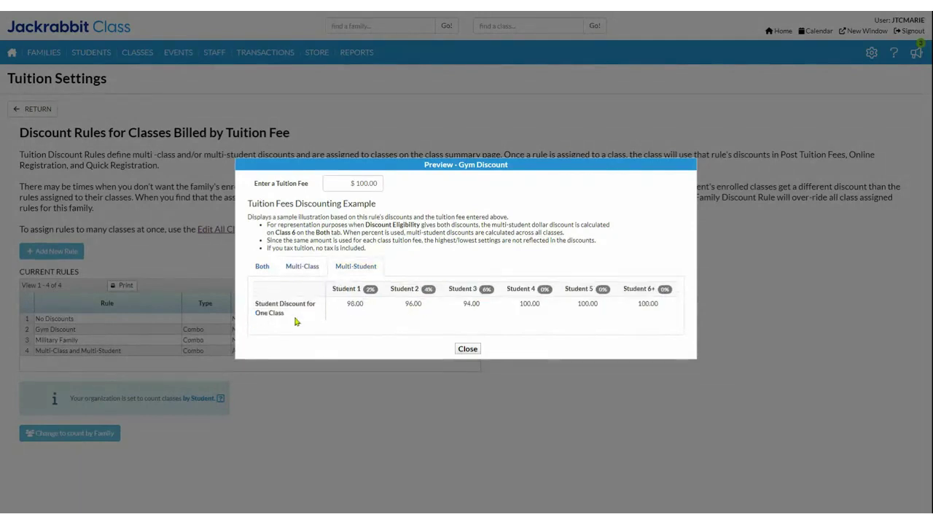
{"action": "left_click", "coordinate": [468, 349]}
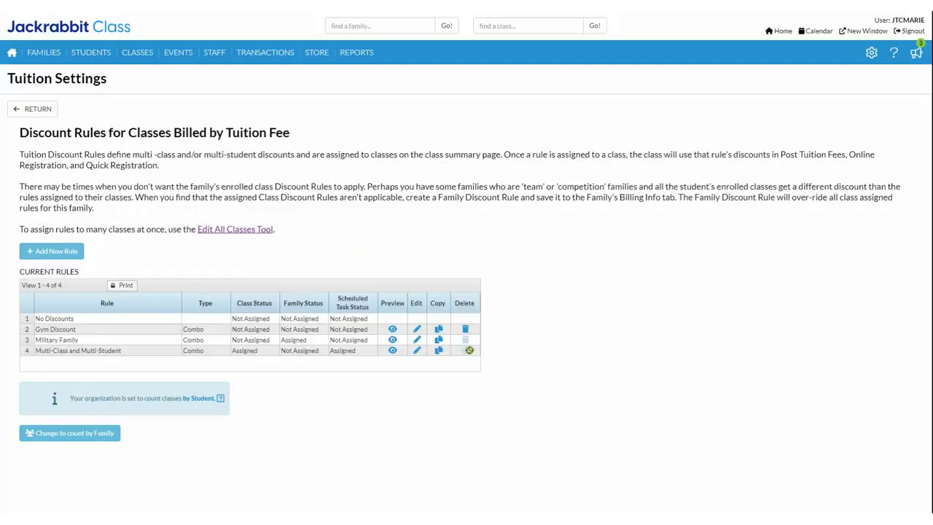
Edit the Gym Discount rule so eligible families are given both multi-class and multi-student discounts, and save it
{"action": "left_click", "coordinate": [30, 111]}
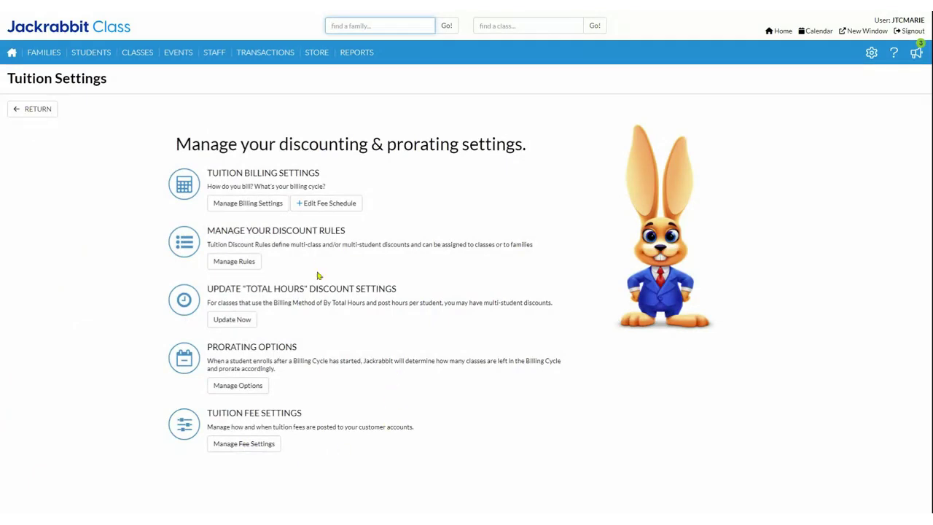
{"action": "left_click", "coordinate": [233, 263]}
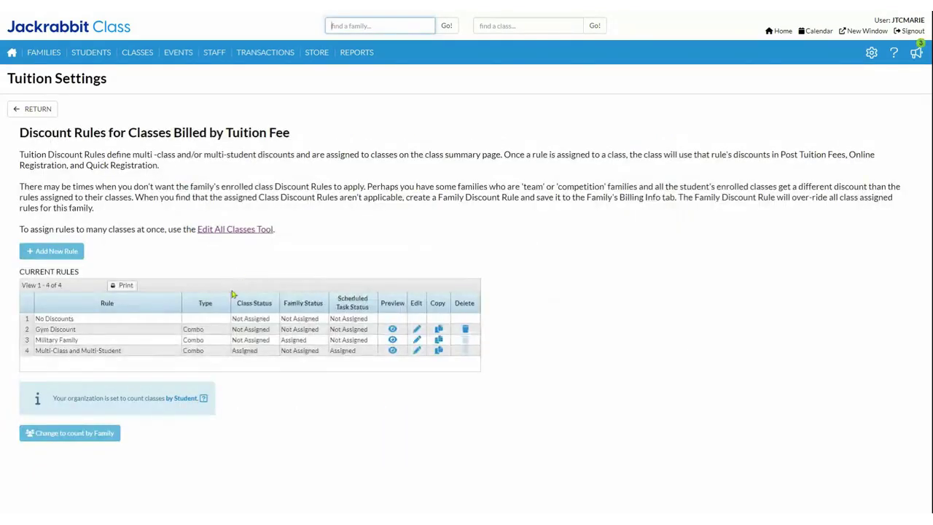
{"action": "left_click", "coordinate": [417, 333]}
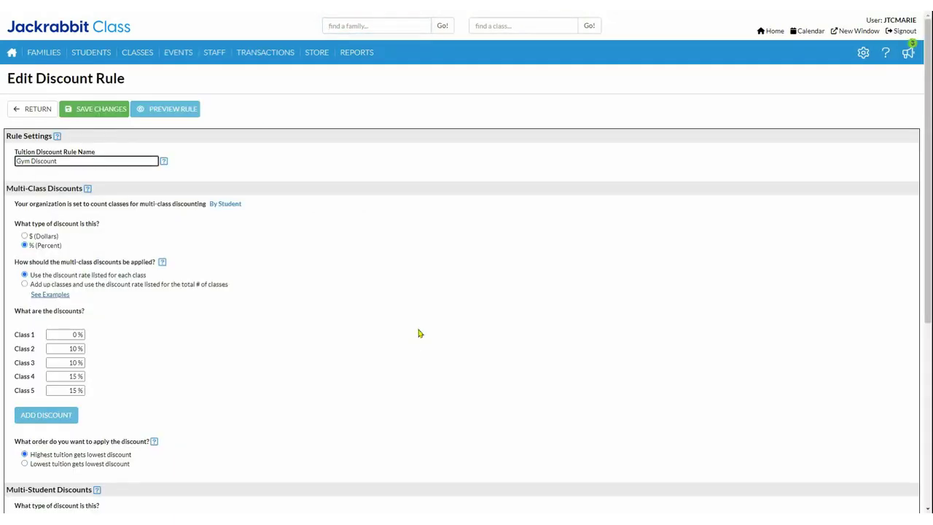
{"action": "scroll", "coordinate": [335, 281], "scroll_direction": "down", "scroll_amount": 4}
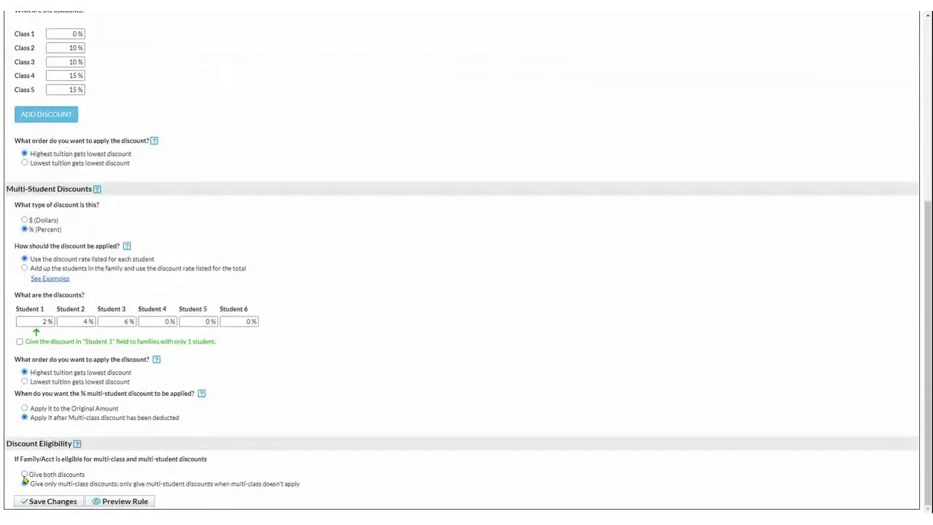
{"action": "left_click", "coordinate": [24, 474]}
{"action": "left_click", "coordinate": [60, 501]}
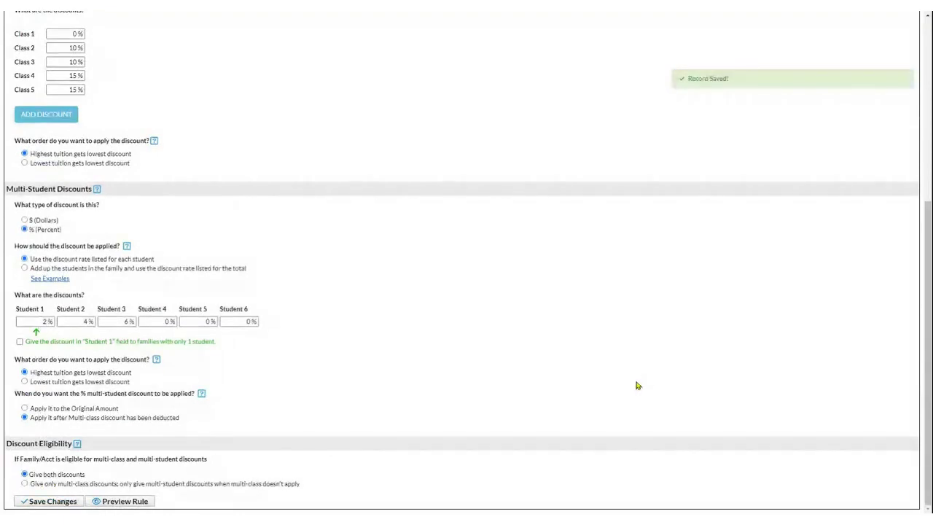
Return to the discount rules and preview how Gym Discount combines both discounts, closing the preview when done
{"action": "scroll", "coordinate": [612, 375], "scroll_direction": "up", "scroll_amount": 5}
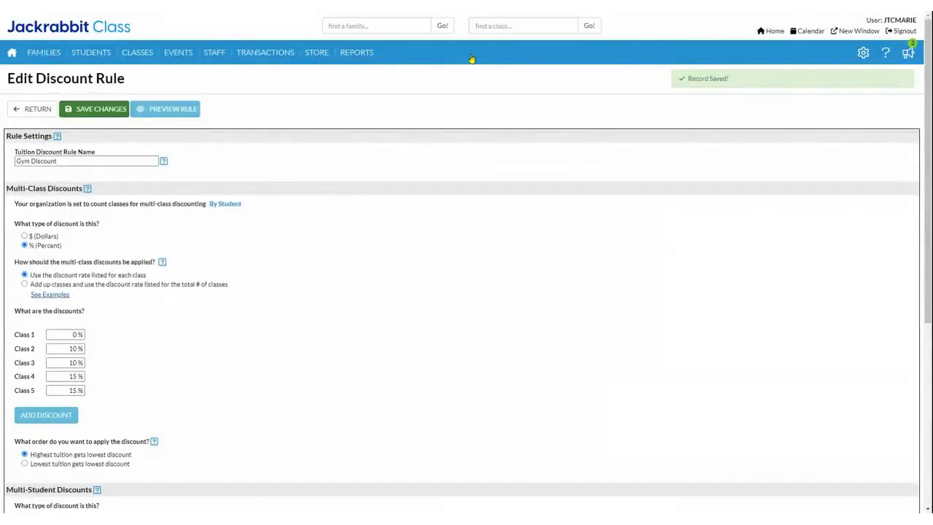
{"action": "left_click", "coordinate": [34, 113]}
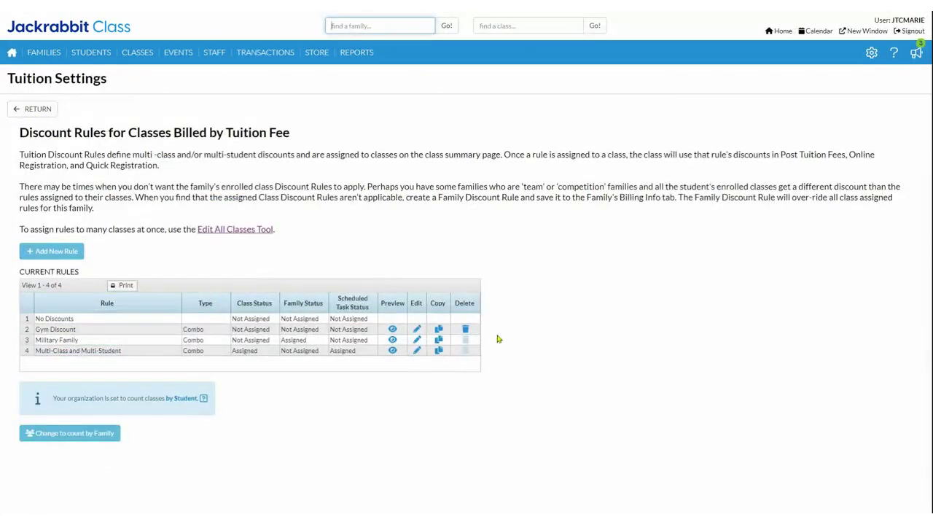
{"action": "left_click", "coordinate": [392, 332]}
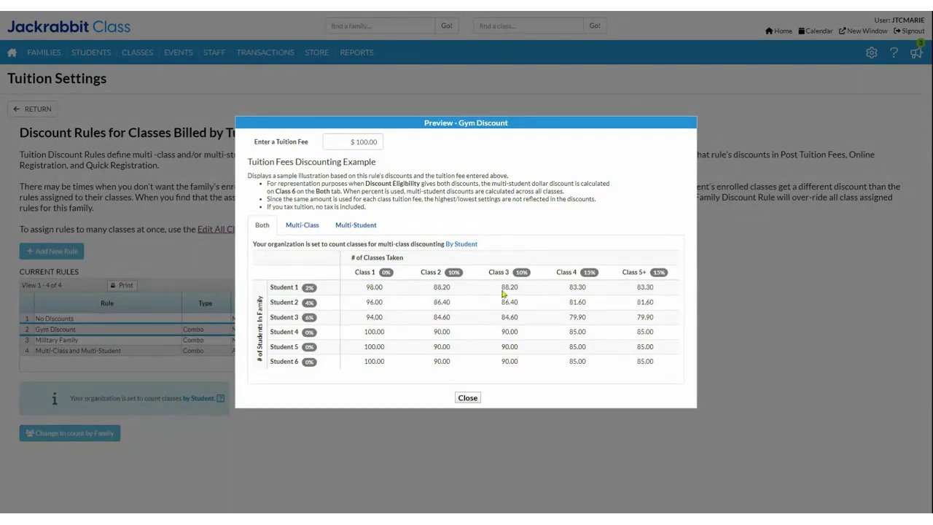
{"action": "left_click", "coordinate": [468, 397]}
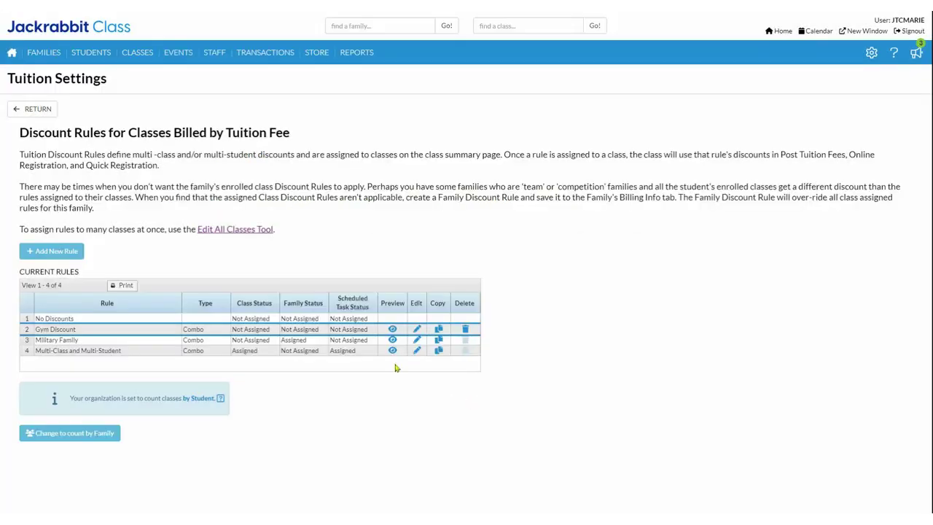
Reopen the Gym Discount rule at its Student 1 rate, save the rule, and return to the main tuition settings
{"action": "left_click", "coordinate": [415, 330]}
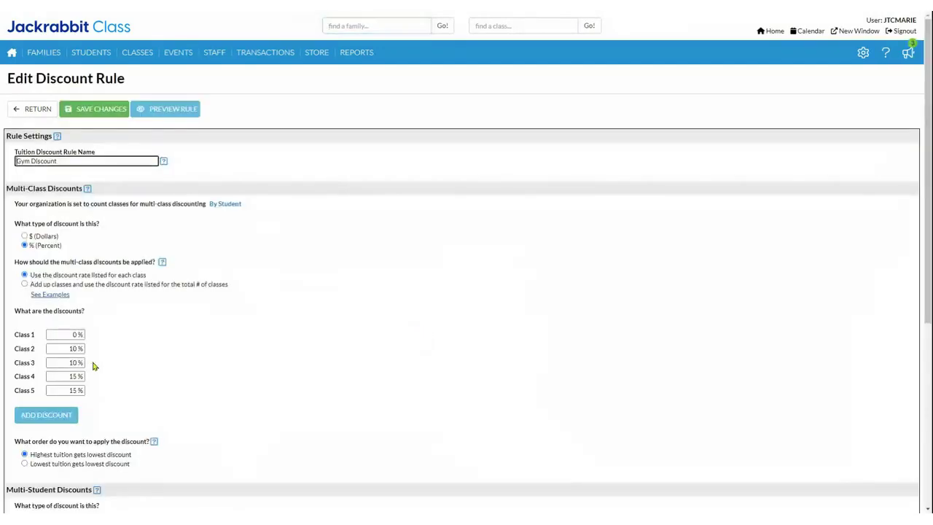
{"action": "scroll", "coordinate": [94, 366], "scroll_direction": "down", "scroll_amount": 5}
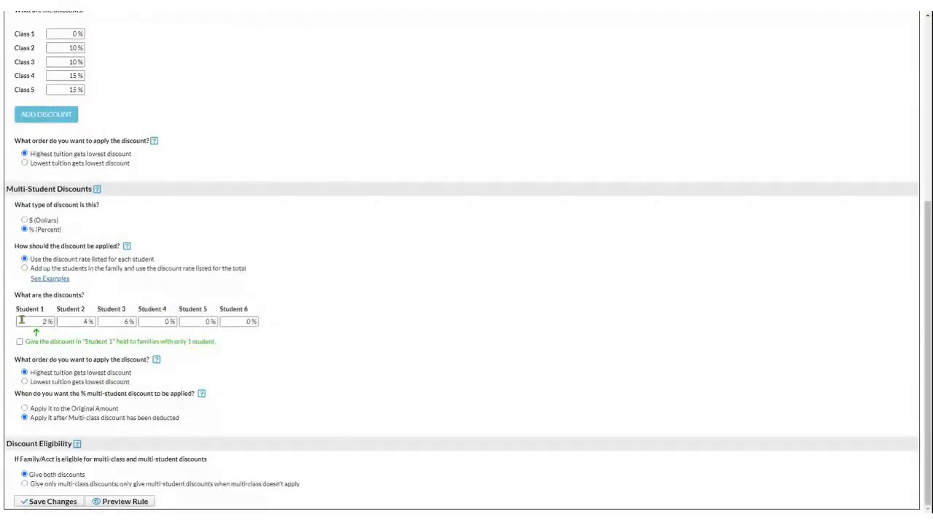
{"action": "left_click_drag", "start_coordinate": [21, 319], "coordinate": [59, 340]}
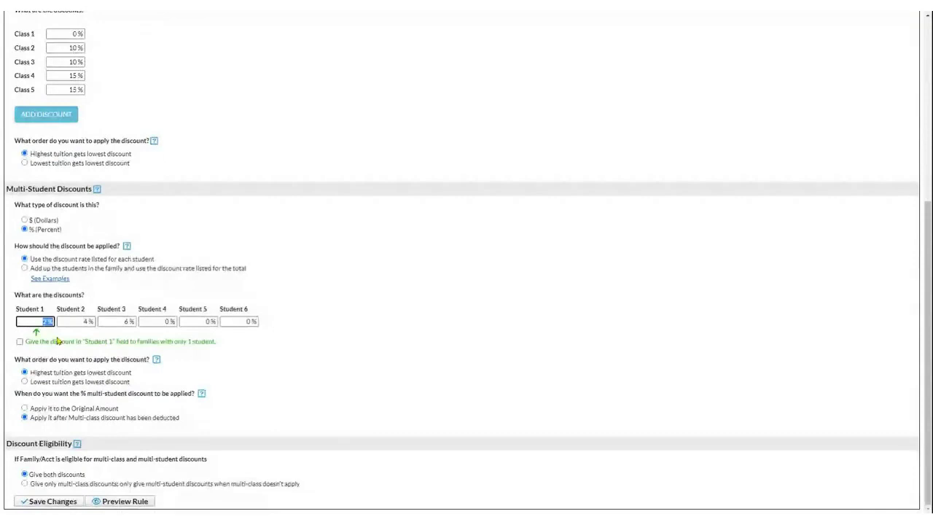
{"action": "scroll", "coordinate": [489, 337], "scroll_direction": "up", "scroll_amount": 5}
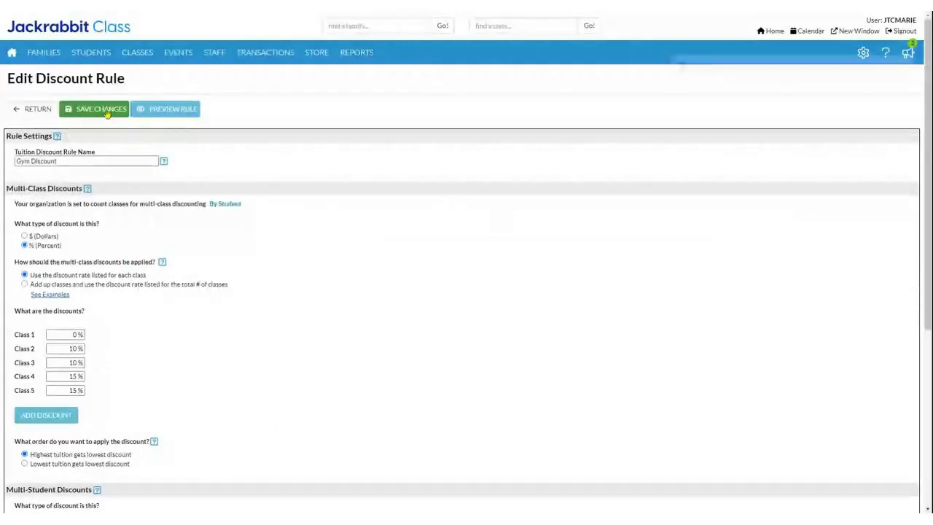
{"action": "left_click", "coordinate": [106, 111]}
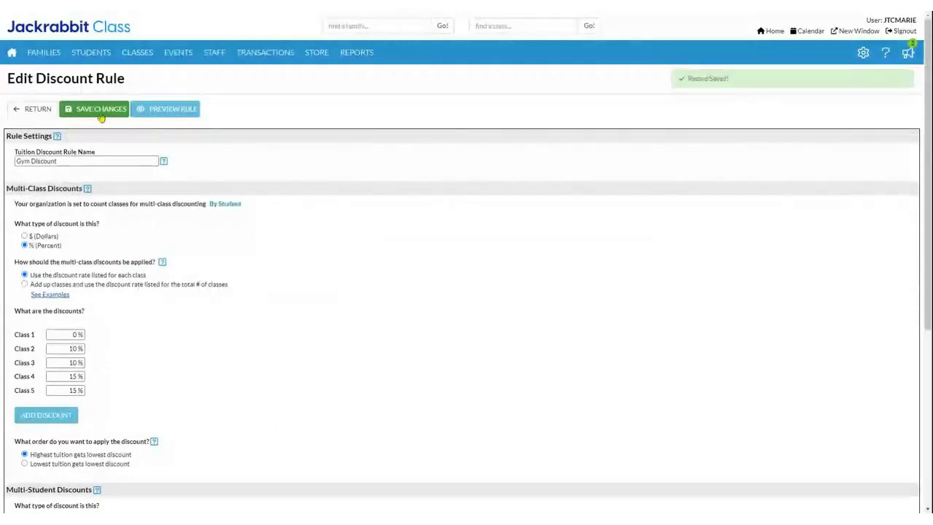
{"action": "left_click", "coordinate": [18, 108]}
{"action": "left_click", "coordinate": [32, 111]}
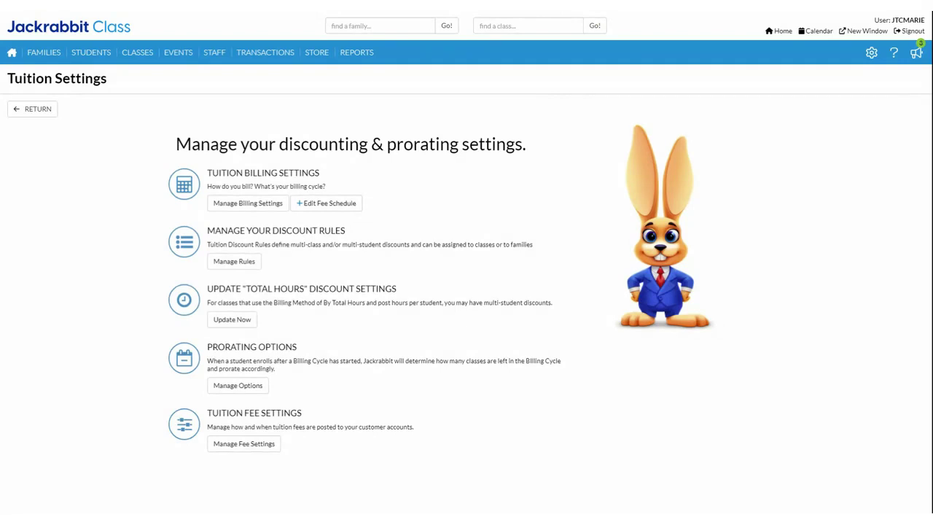
View the Total Hours fee schedule, and open the tuition billing settings to see the billing methods and cycles
{"action": "left_click", "coordinate": [41, 110]}
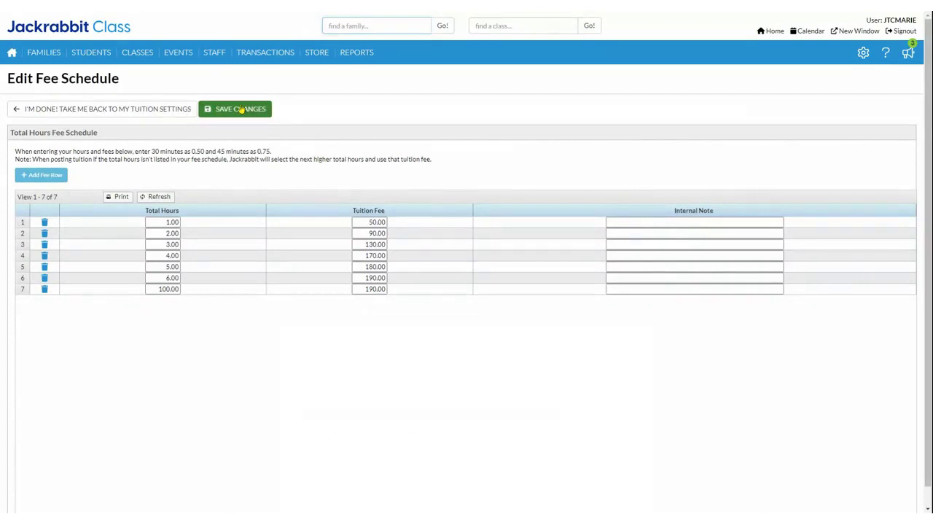
{"action": "left_click", "coordinate": [38, 110]}
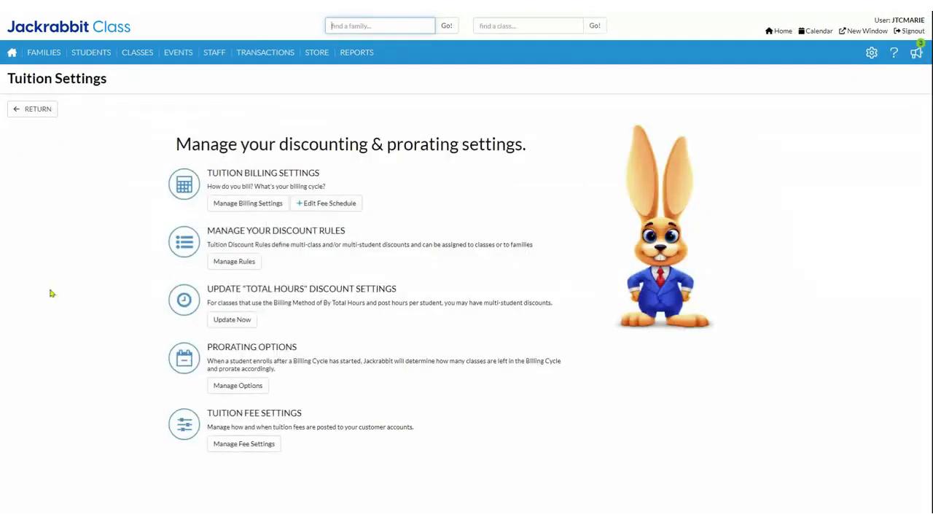
{"action": "left_click", "coordinate": [248, 207]}
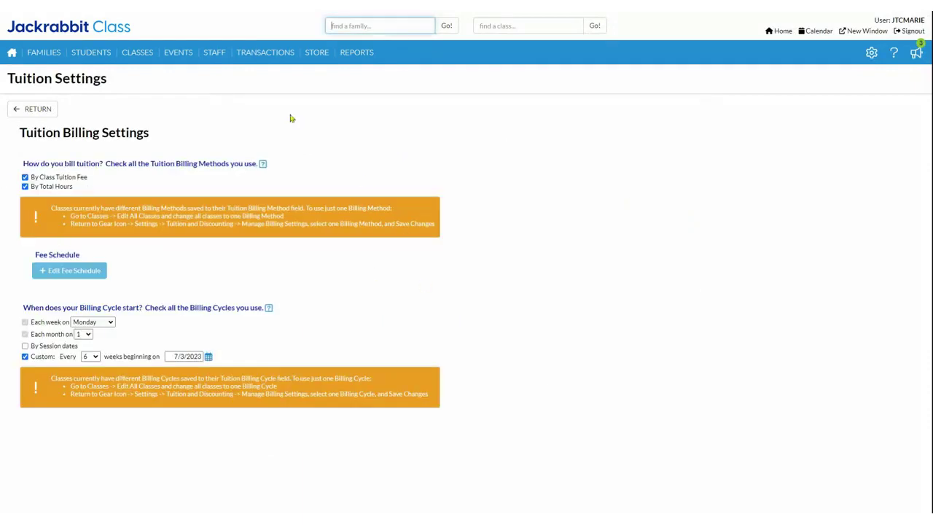
Leave the tuition billing settings and fee schedule and go back to the Executive Dashboard
{"action": "left_click", "coordinate": [30, 113]}
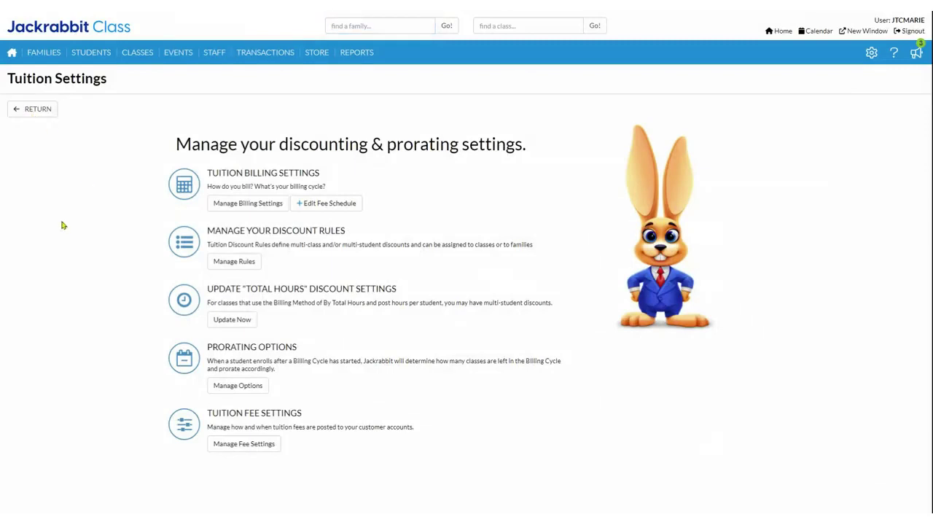
{"action": "left_click", "coordinate": [26, 109]}
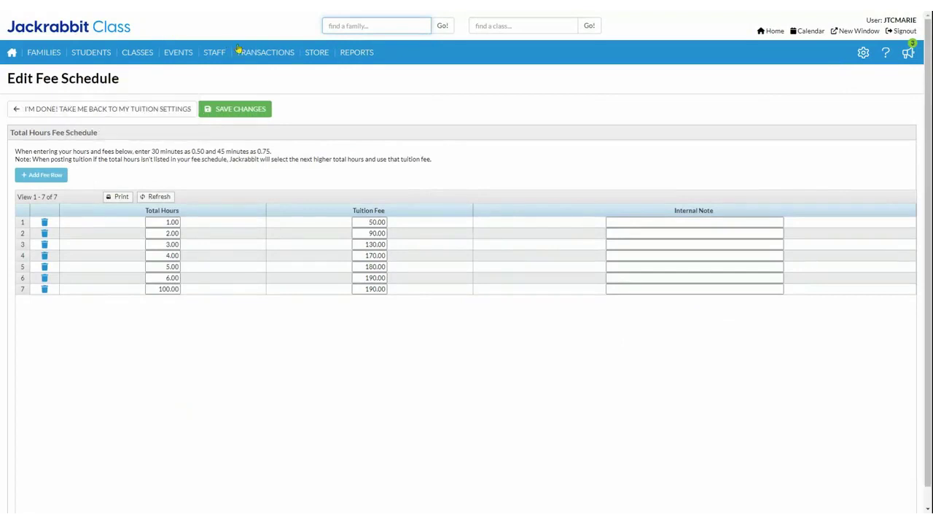
{"action": "left_click", "coordinate": [11, 54]}
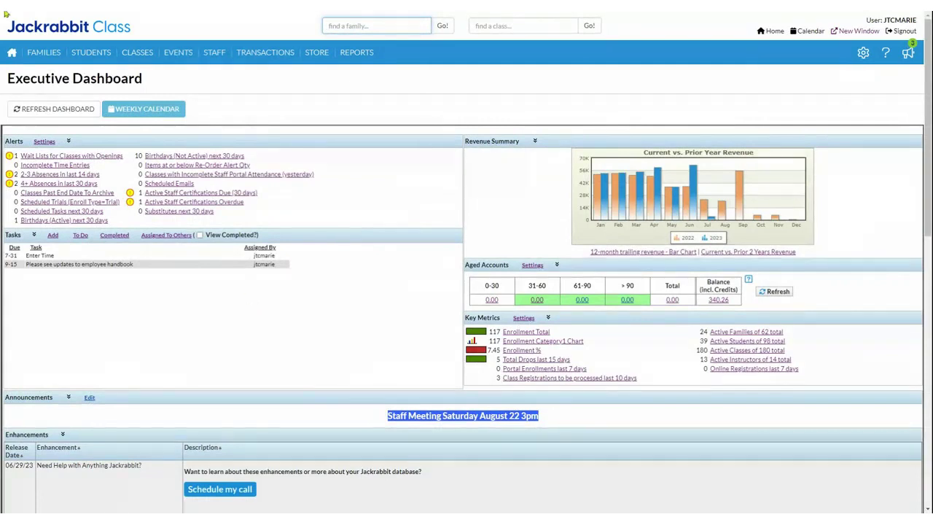
Open the bulk class editor for active classes with Category 1 Funtastic Gymnastics and look through the listed classes
{"action": "mouse_move", "coordinate": [138, 56]}
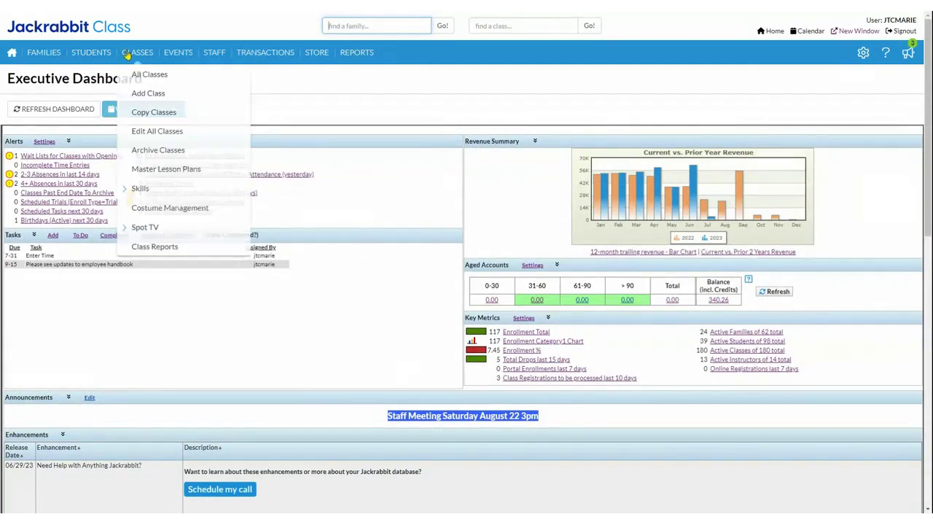
{"action": "left_click", "coordinate": [144, 131]}
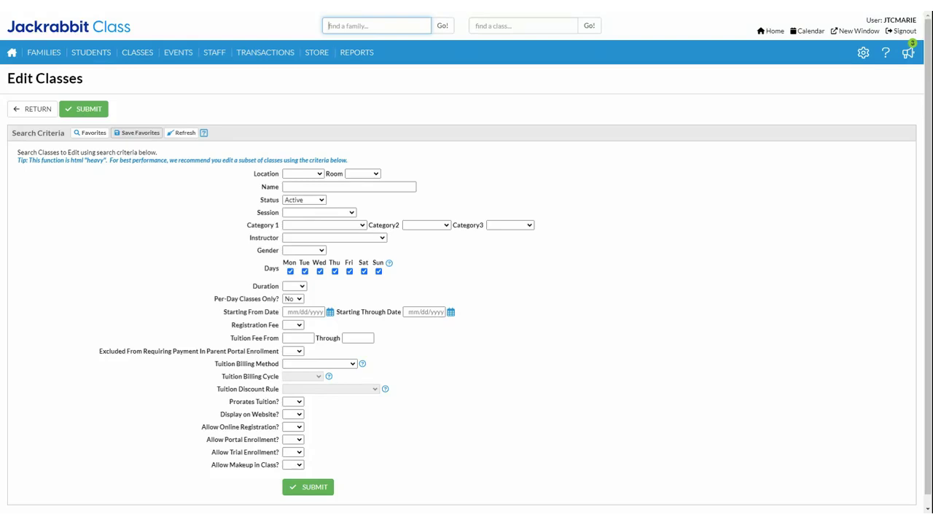
{"action": "left_click", "coordinate": [360, 228]}
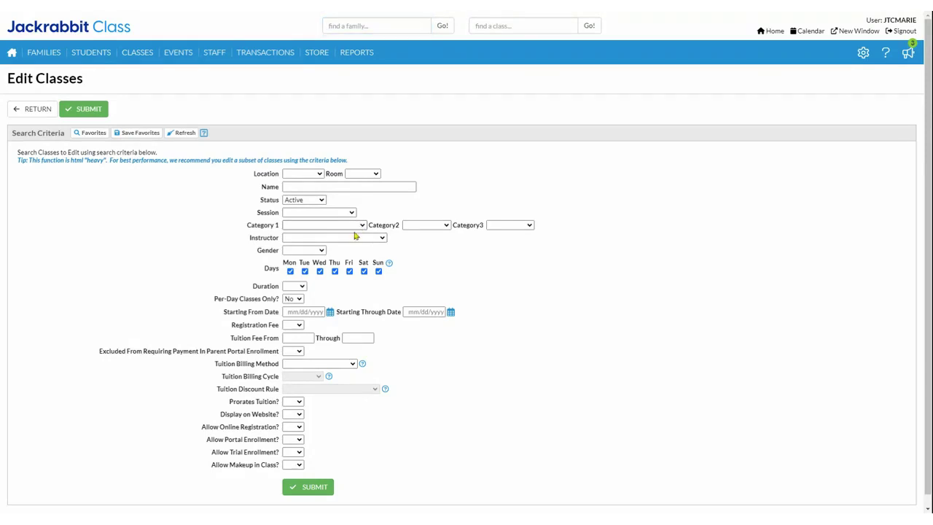
{"action": "left_click", "coordinate": [355, 236]}
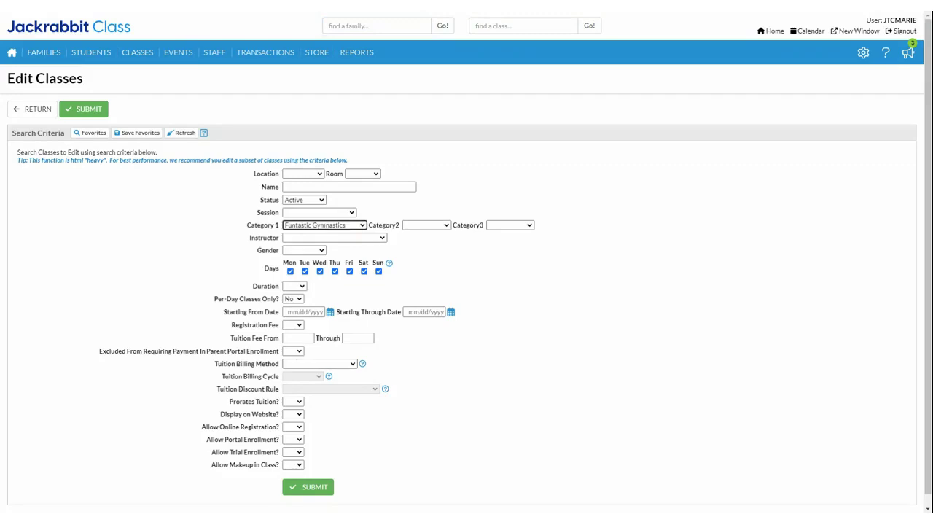
{"action": "left_click", "coordinate": [311, 486]}
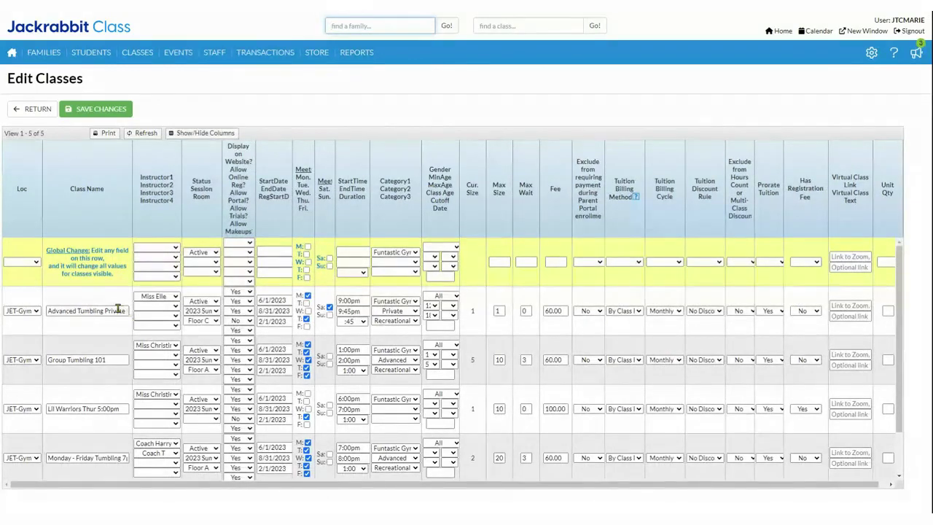
{"action": "scroll", "coordinate": [119, 309], "scroll_direction": "down", "scroll_amount": 2}
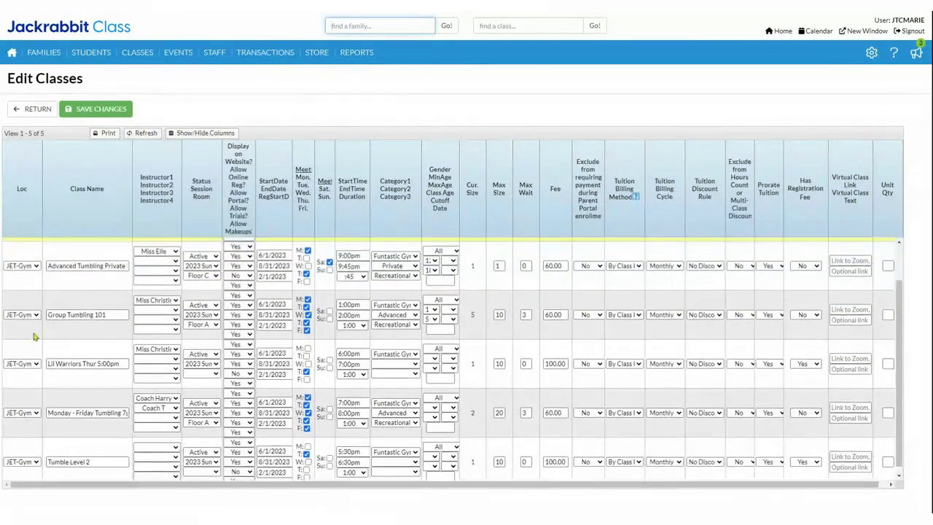
{"action": "scroll", "coordinate": [34, 336], "scroll_direction": "up", "scroll_amount": 2}
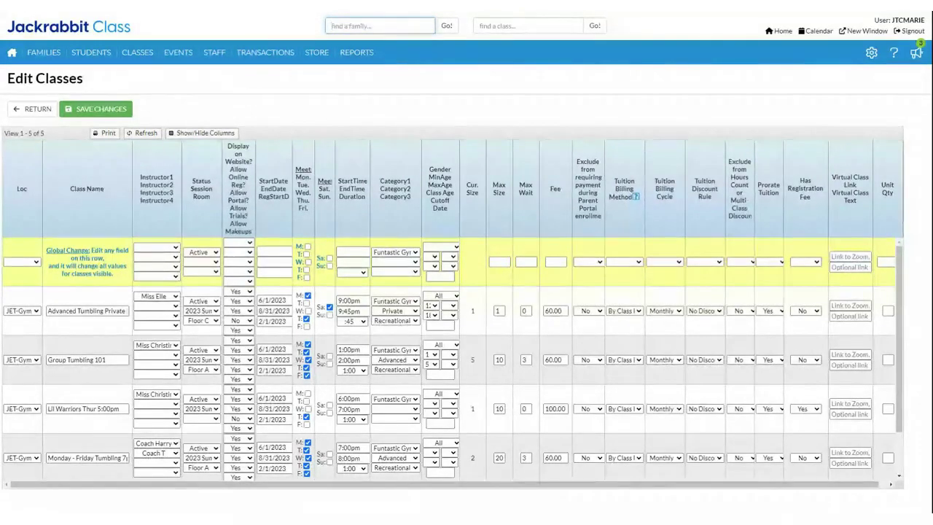
Set the tuition fee to 100 for all the listed gymnastics classes with a global change
{"action": "left_click", "coordinate": [557, 261]}
{"action": "type", "text": "1"}
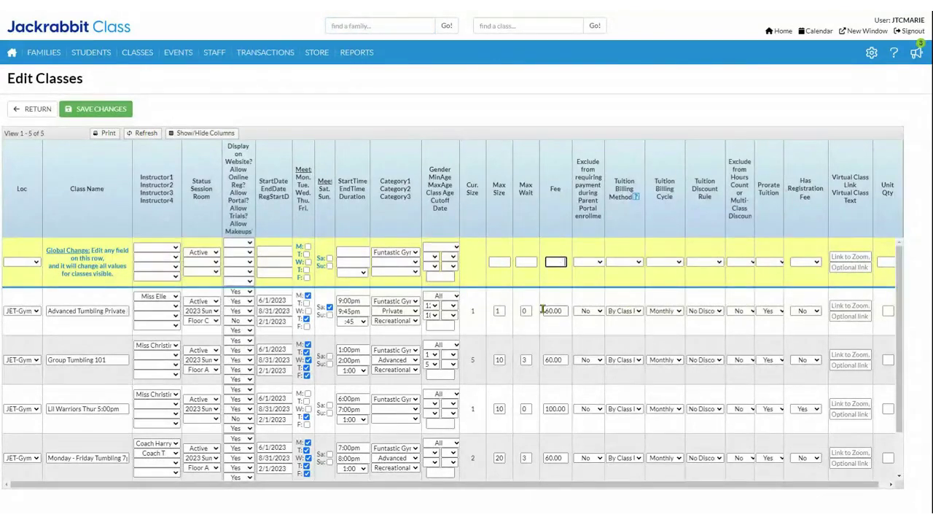
{"action": "type", "text": "00"}
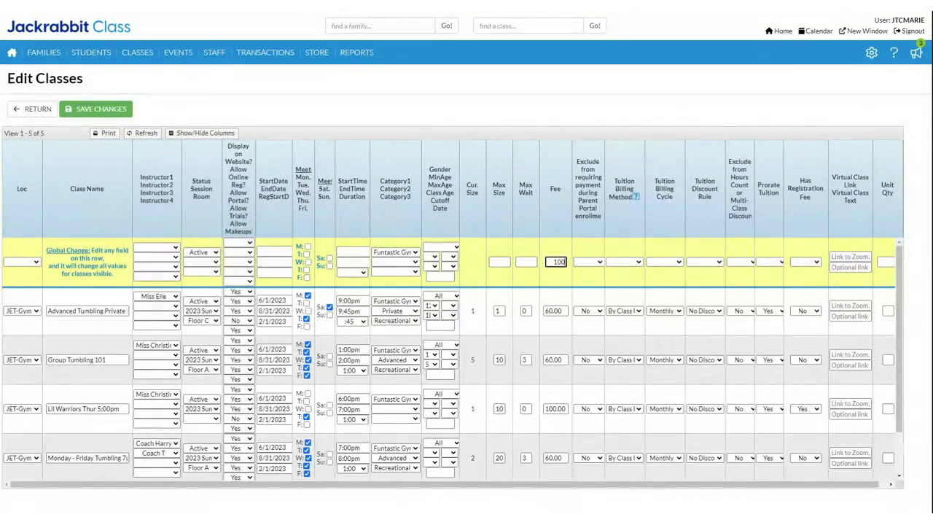
{"action": "left_click", "coordinate": [595, 287]}
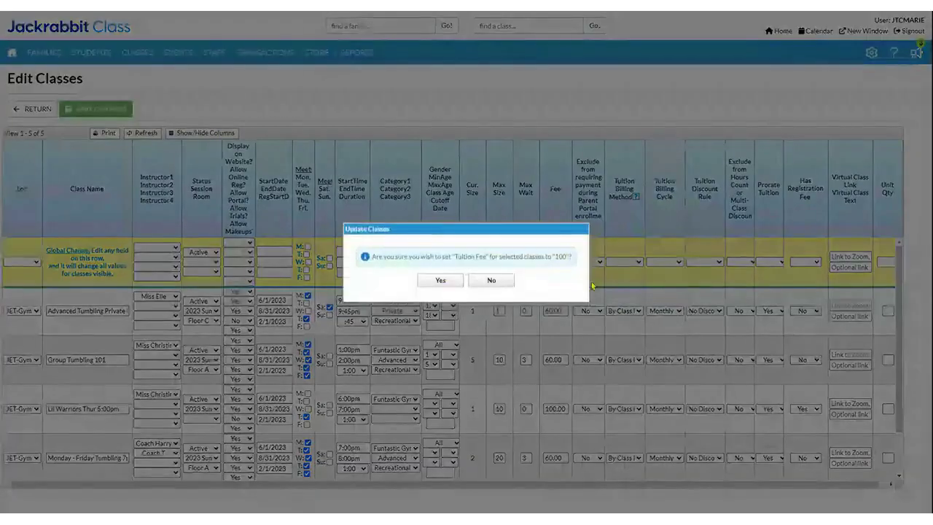
{"action": "left_click", "coordinate": [451, 283]}
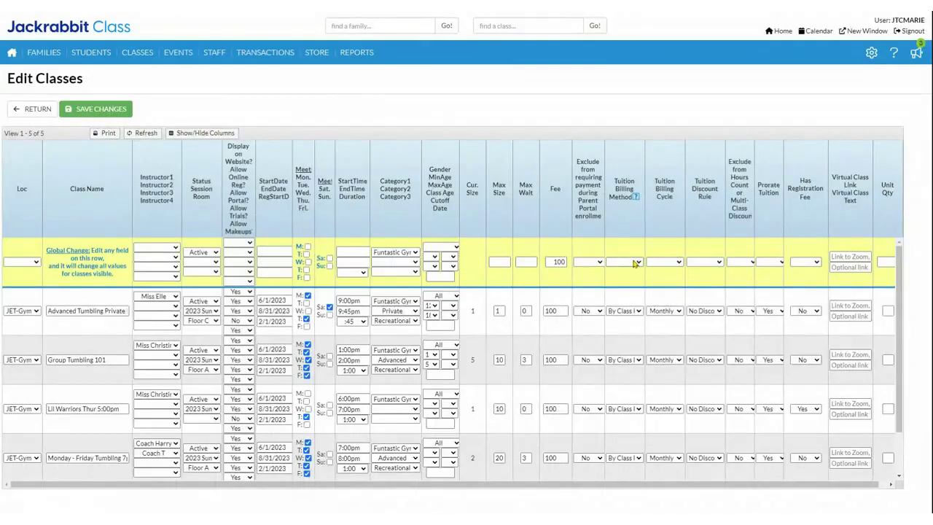
Globally set the listed classes' tuition billing method to By Class Fee and their billing cycle to Monthly
{"action": "left_click", "coordinate": [621, 291]}
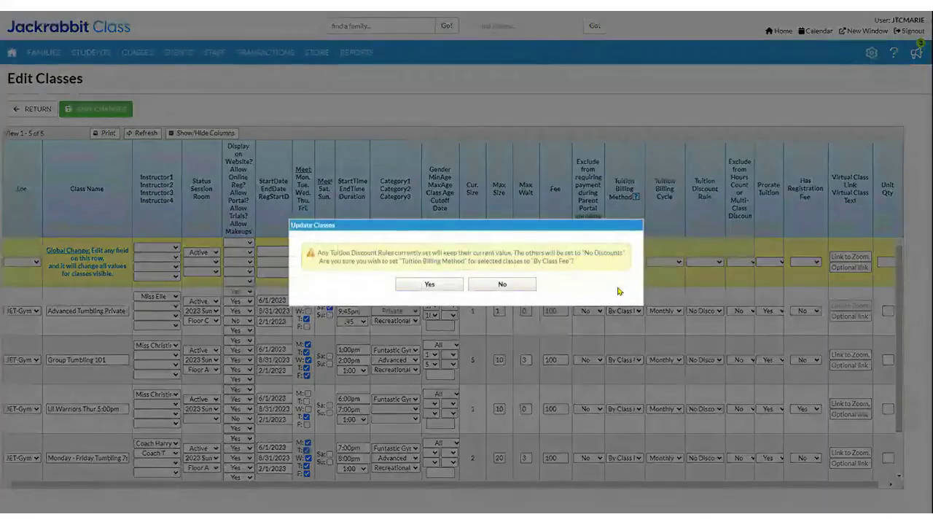
{"action": "left_click", "coordinate": [437, 285]}
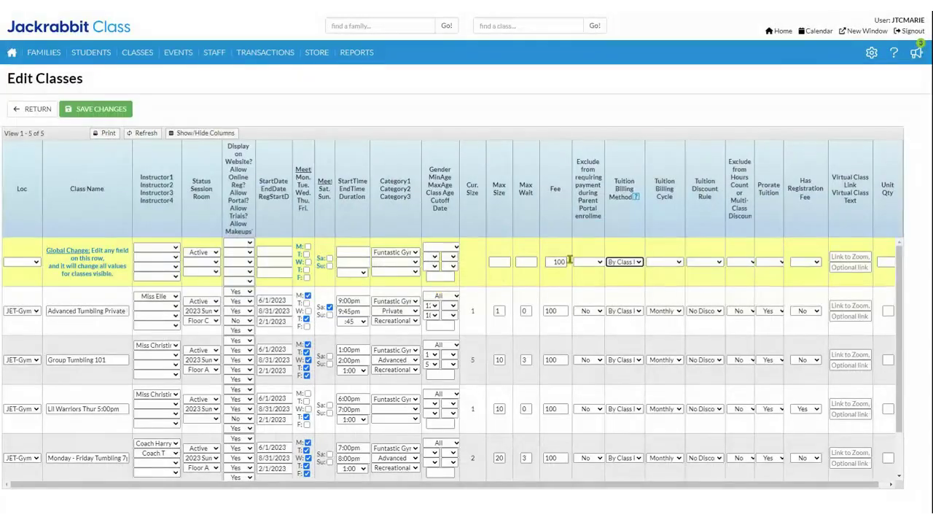
{"action": "left_click", "coordinate": [664, 274]}
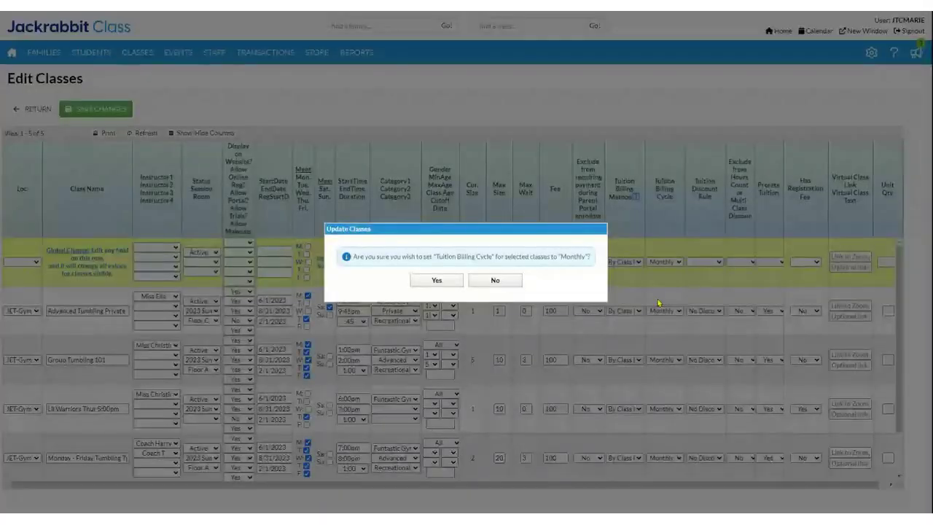
{"action": "left_click", "coordinate": [439, 283]}
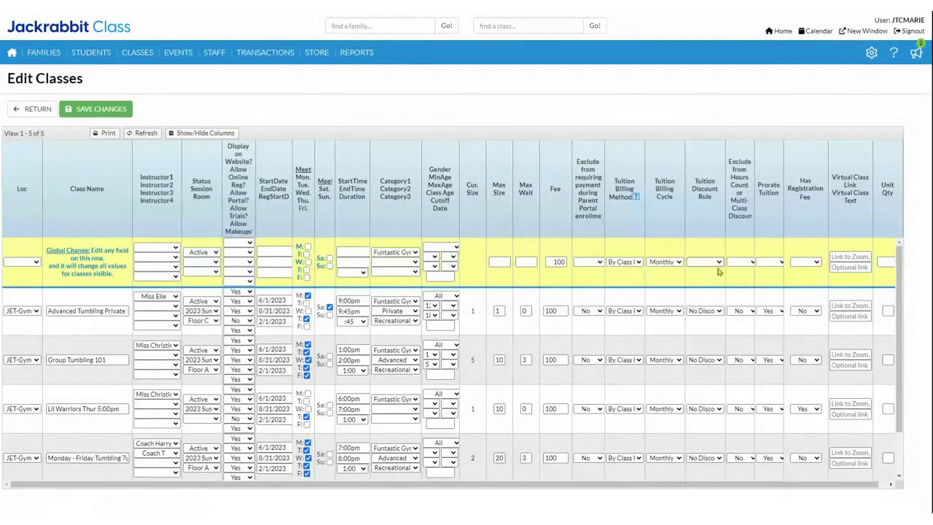
Assign the Gym Discount tuition discount rule to all the listed classes and check the rows
{"action": "left_click", "coordinate": [710, 262]}
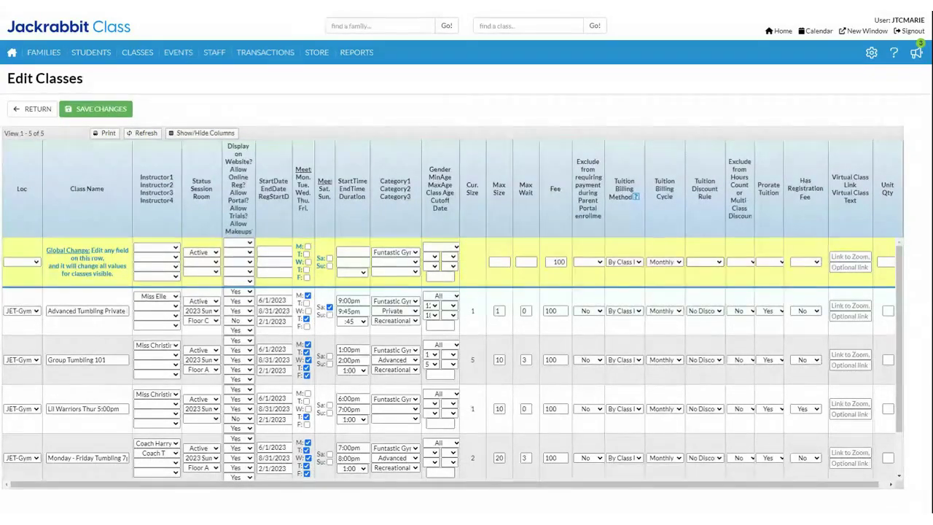
{"action": "key", "text": "Down"}
{"action": "key", "text": "Return"}
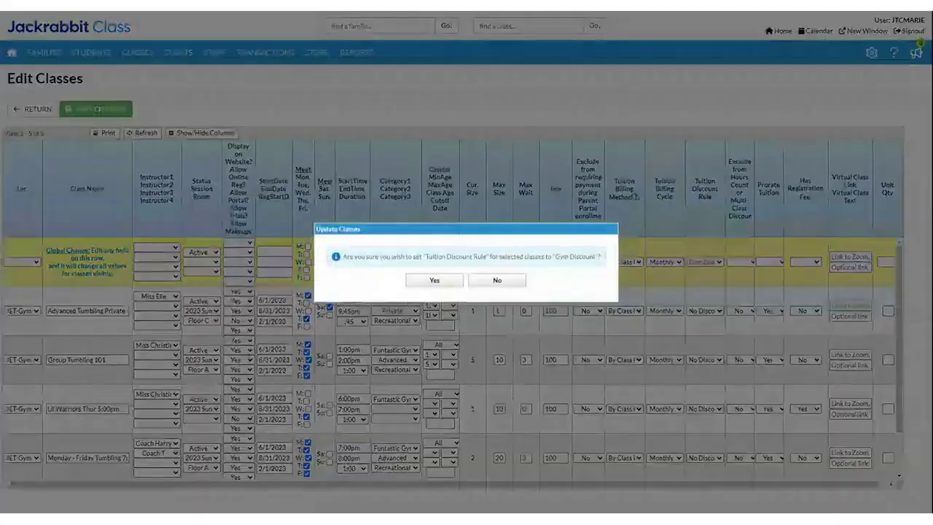
{"action": "left_click", "coordinate": [434, 279]}
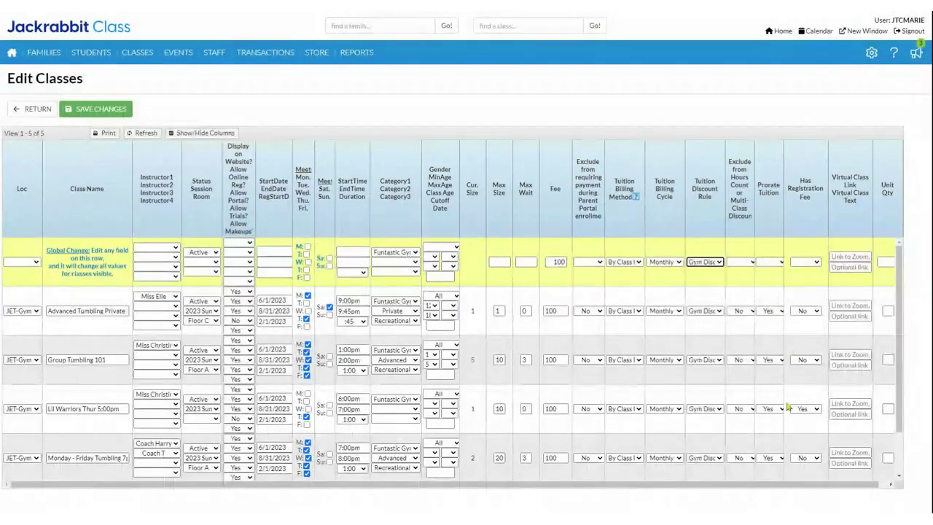
{"action": "scroll", "coordinate": [775, 431], "scroll_direction": "down", "scroll_amount": 1}
{"action": "scroll", "coordinate": [775, 438], "scroll_direction": "up", "scroll_amount": 1}
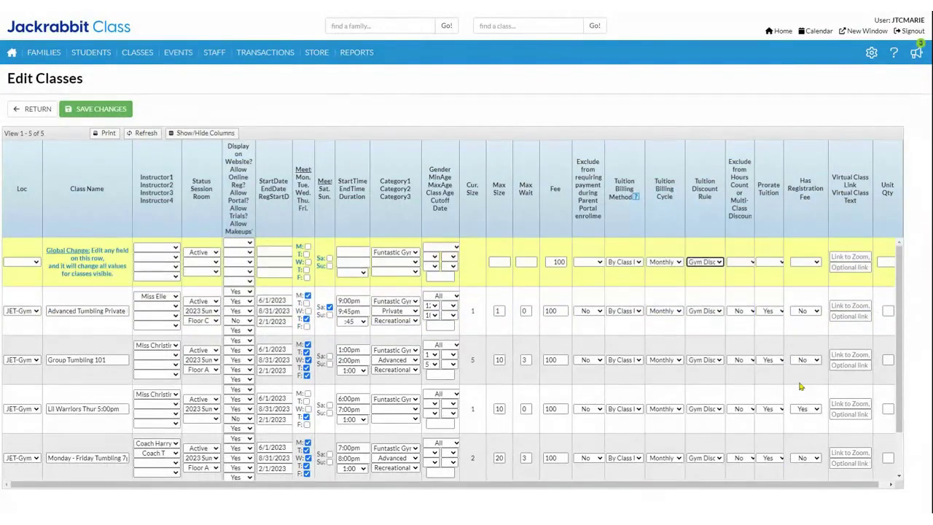
Set Prorate Tuition to Yes for all the listed classes, save the changes and return to the class search criteria
{"action": "left_click", "coordinate": [779, 264]}
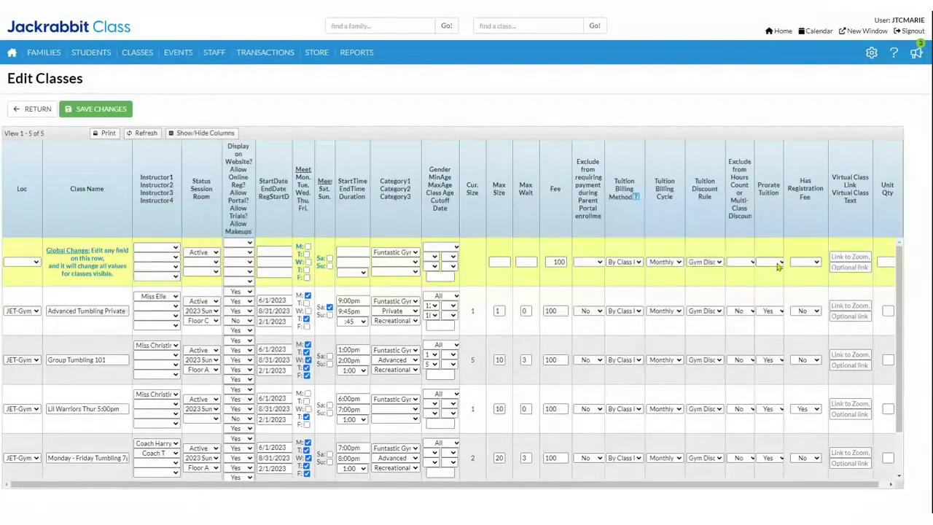
{"action": "left_click", "coordinate": [774, 282]}
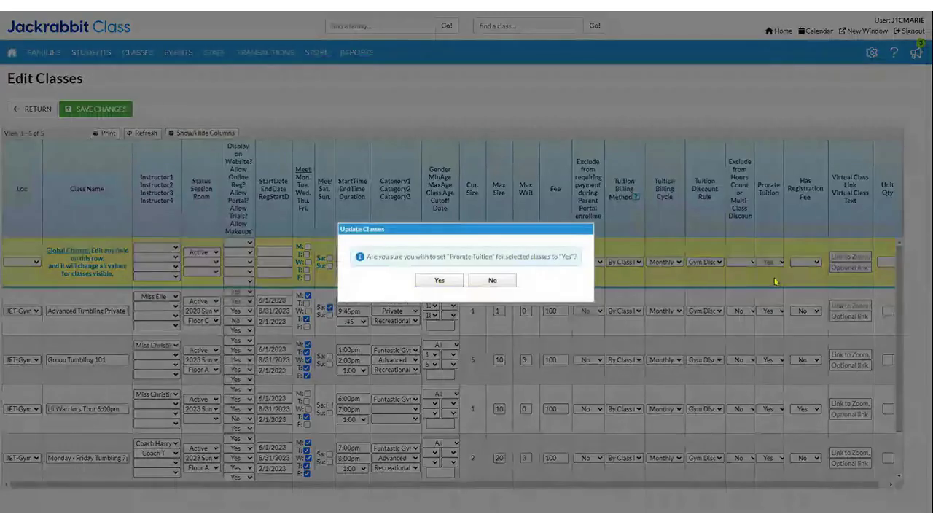
{"action": "left_click", "coordinate": [440, 282]}
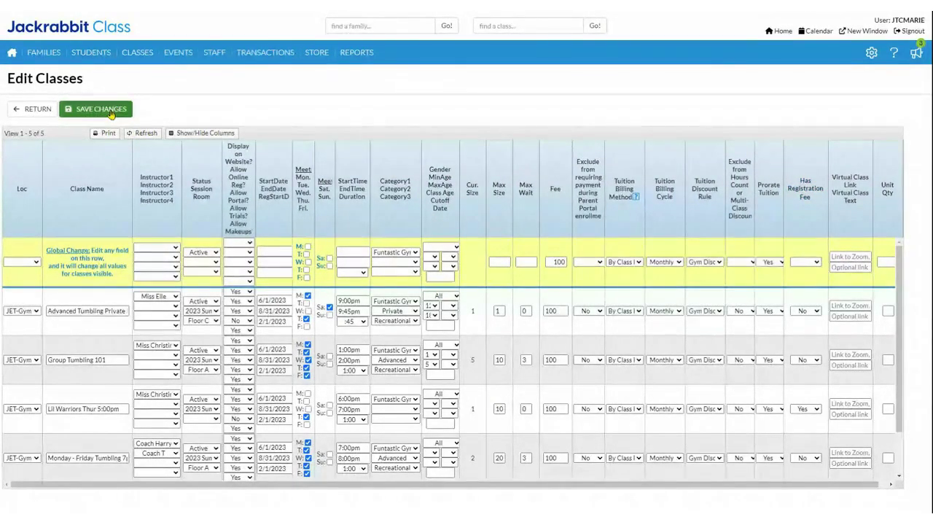
{"action": "left_click", "coordinate": [111, 116]}
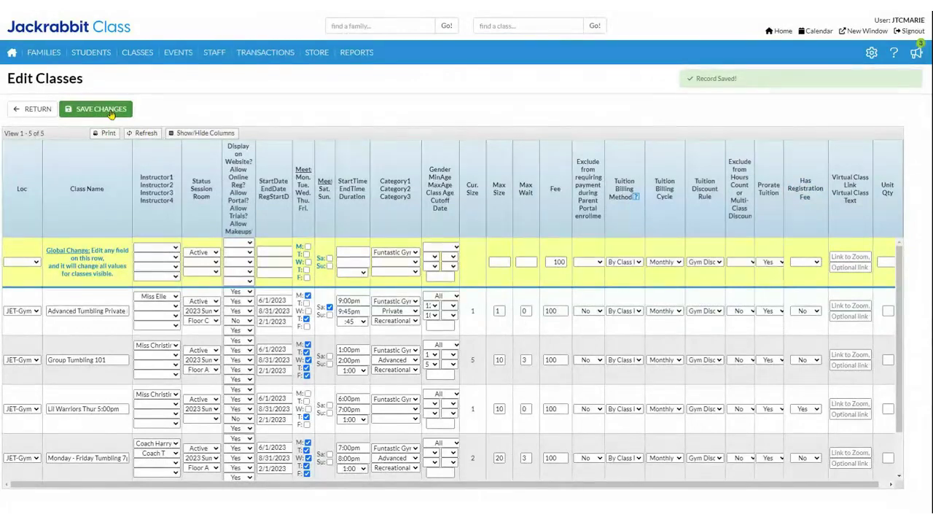
{"action": "left_click", "coordinate": [40, 113]}
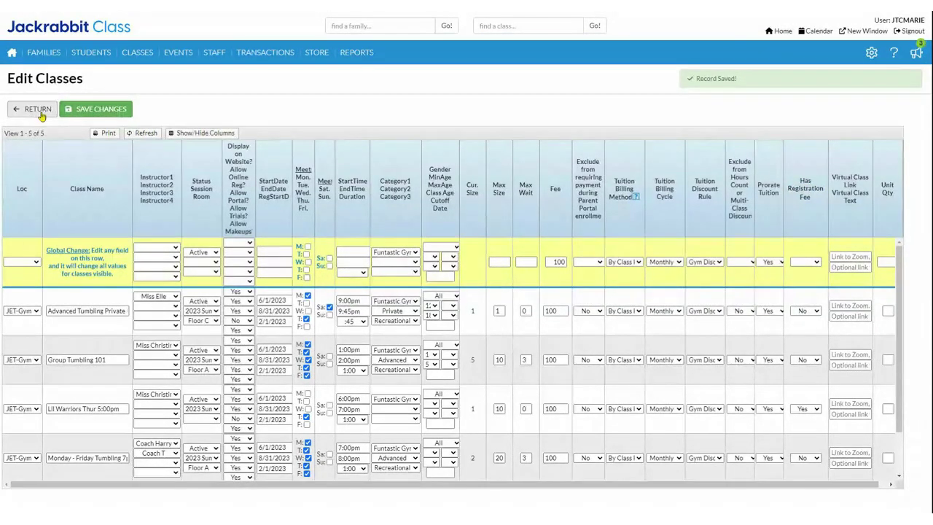
Open the discount rules in the Tuition & Discounting settings and check the Gym Discount rule's type and class assignment status
{"action": "mouse_move", "coordinate": [862, 53]}
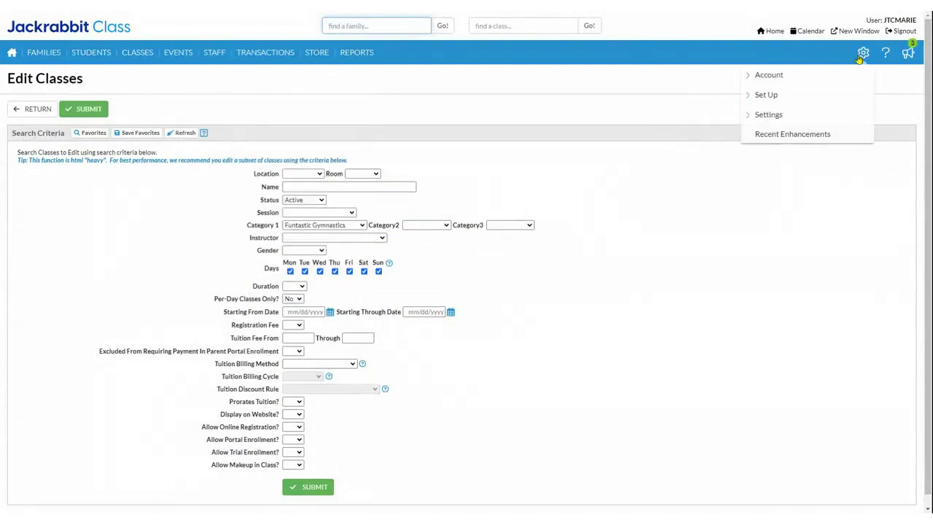
{"action": "left_click", "coordinate": [763, 118]}
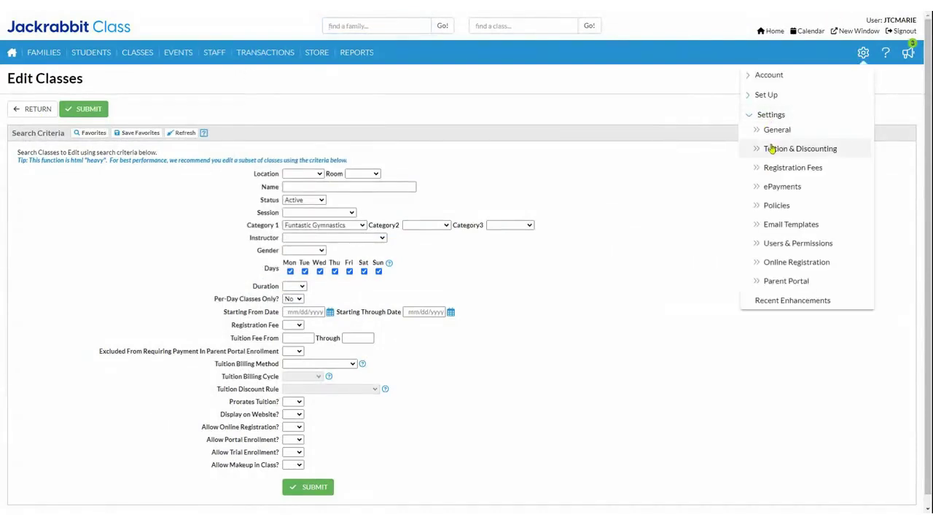
{"action": "left_click", "coordinate": [771, 149]}
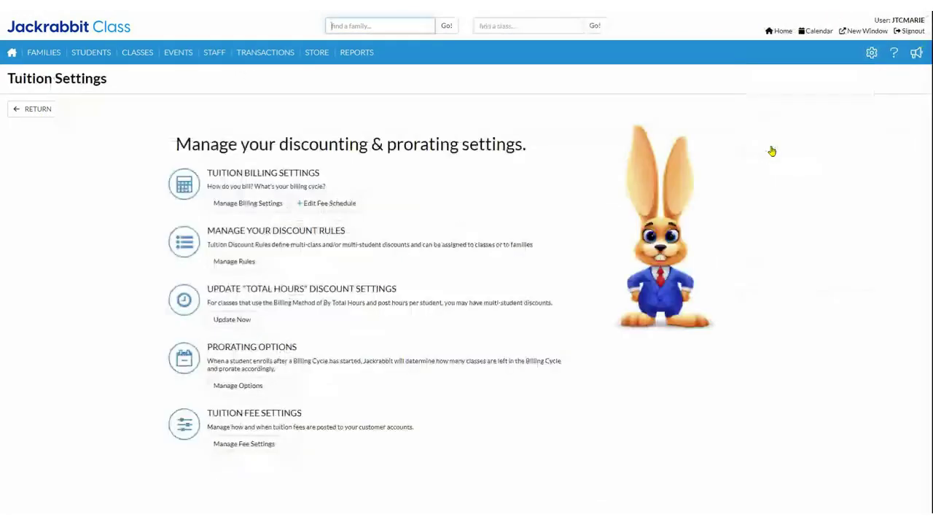
{"action": "left_click", "coordinate": [228, 262]}
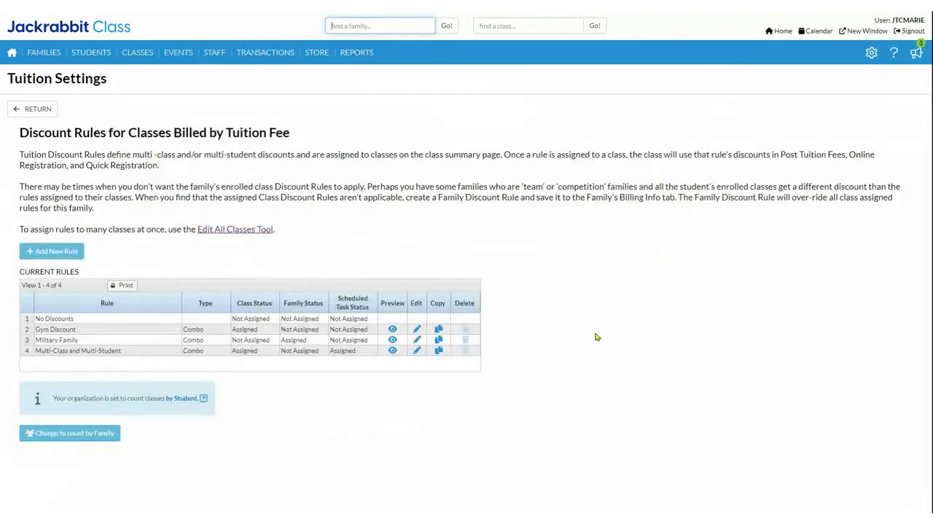
{"action": "left_click", "coordinate": [109, 332]}
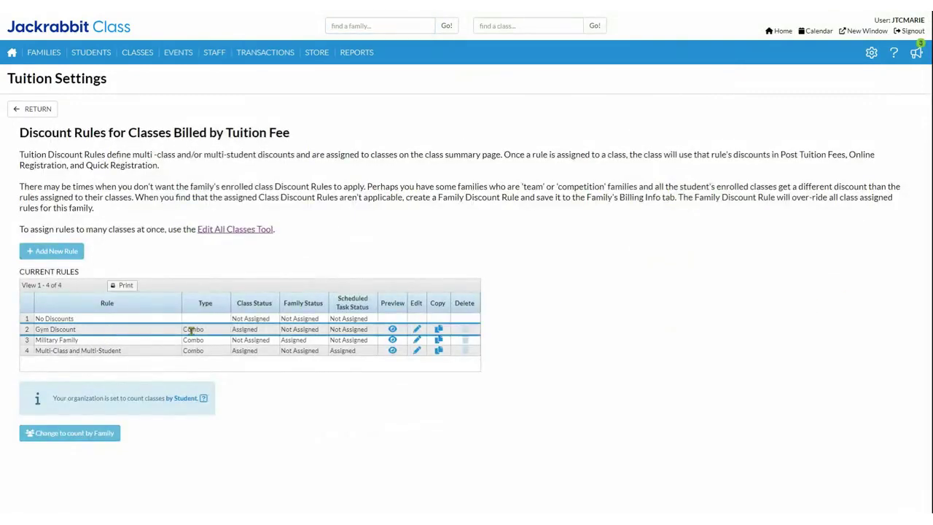
{"action": "left_click_drag", "start_coordinate": [227, 333], "coordinate": [273, 333]}
Return to the Executive Dashboard and open the Post Tuition Fees page
{"action": "left_click", "coordinate": [12, 52]}
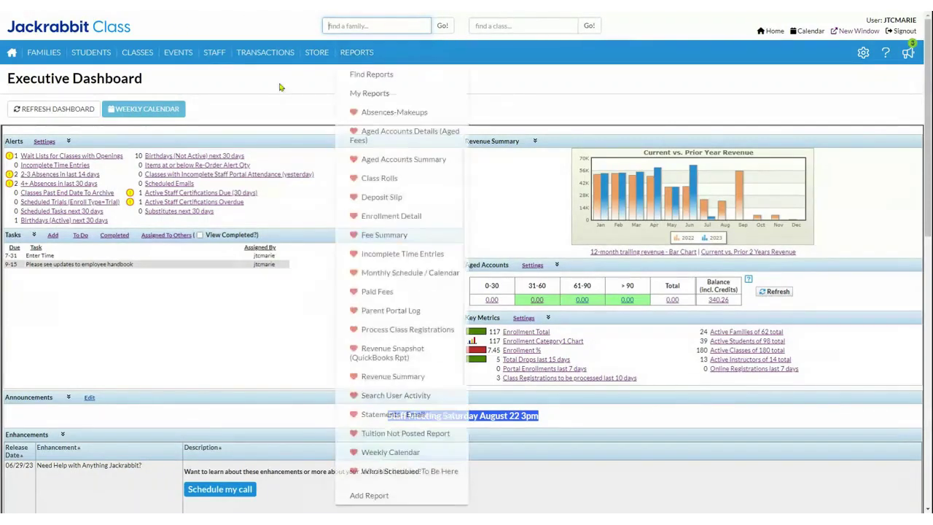
{"action": "mouse_move", "coordinate": [250, 58]}
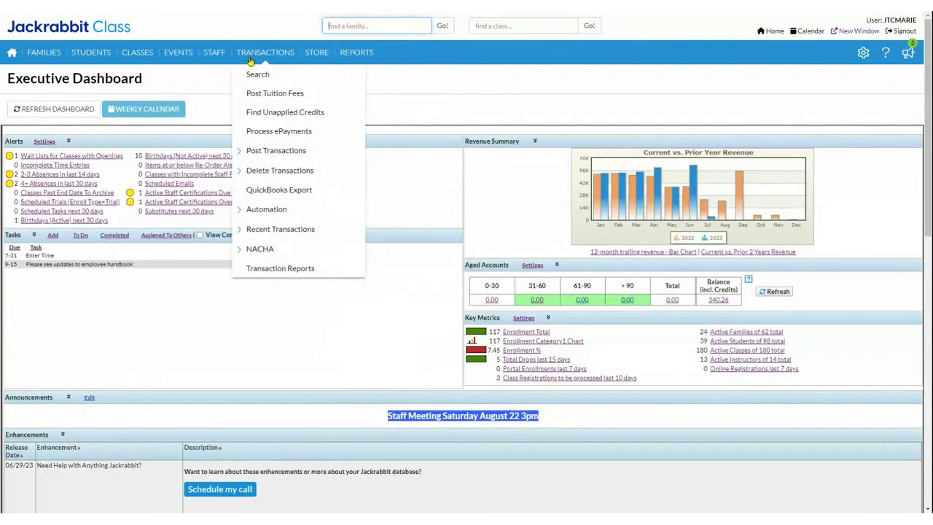
{"action": "left_click", "coordinate": [275, 95]}
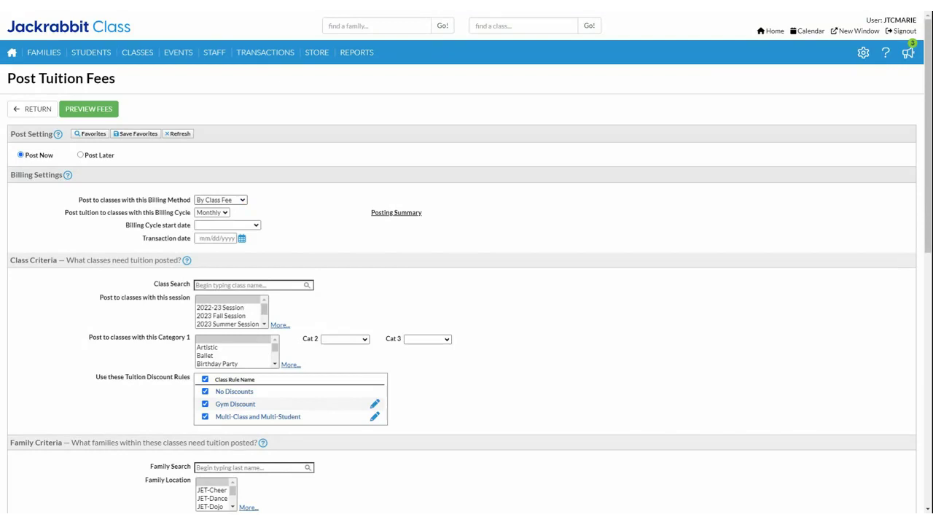
Set the billing cycle start date to 8/1/2023 (Next) and limit the posting to classes in the 2023 Summer Session
{"action": "left_click", "coordinate": [231, 207]}
{"action": "left_click_drag", "start_coordinate": [65, 213], "coordinate": [195, 214]}
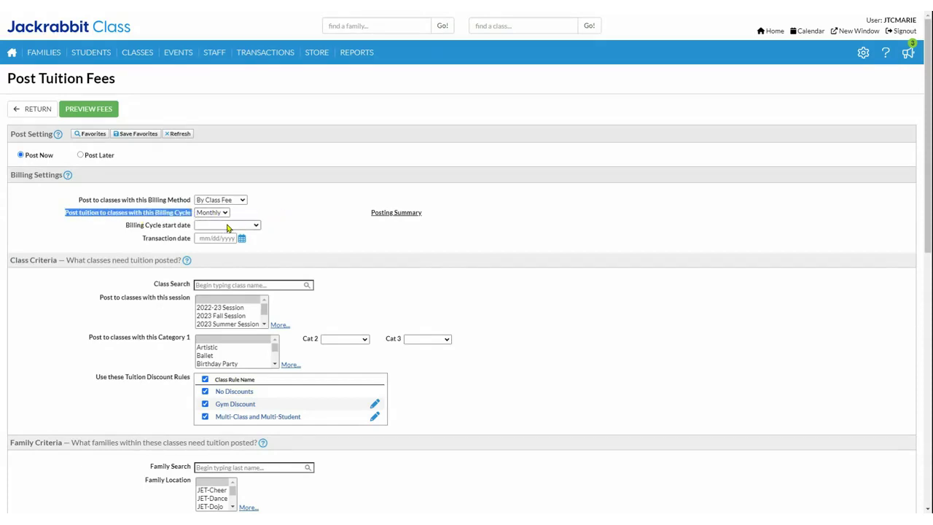
{"action": "left_click", "coordinate": [329, 219]}
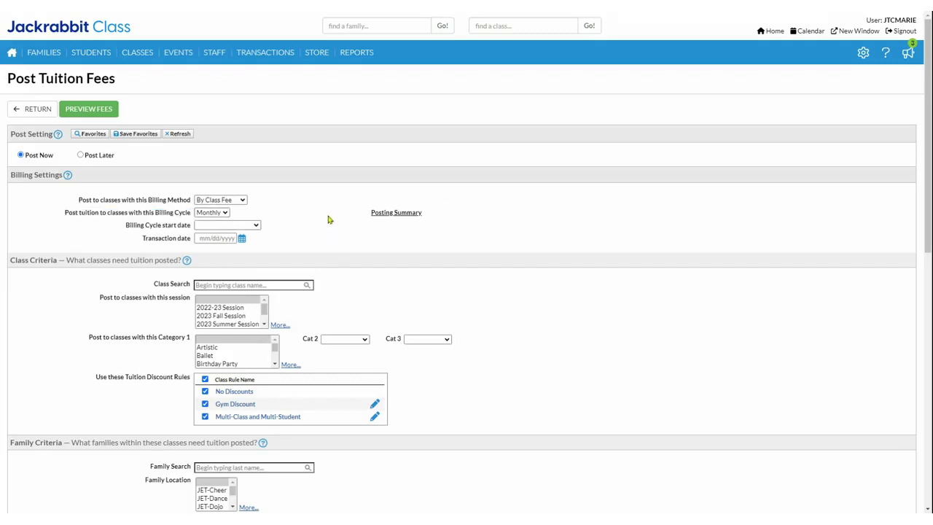
{"action": "left_click", "coordinate": [257, 229]}
{"action": "left_click", "coordinate": [241, 239]}
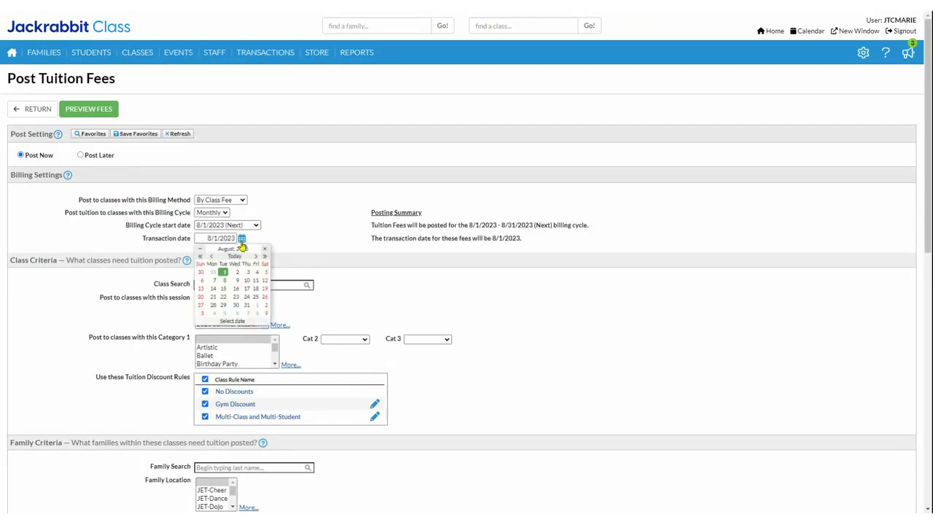
{"action": "left_click", "coordinate": [304, 228]}
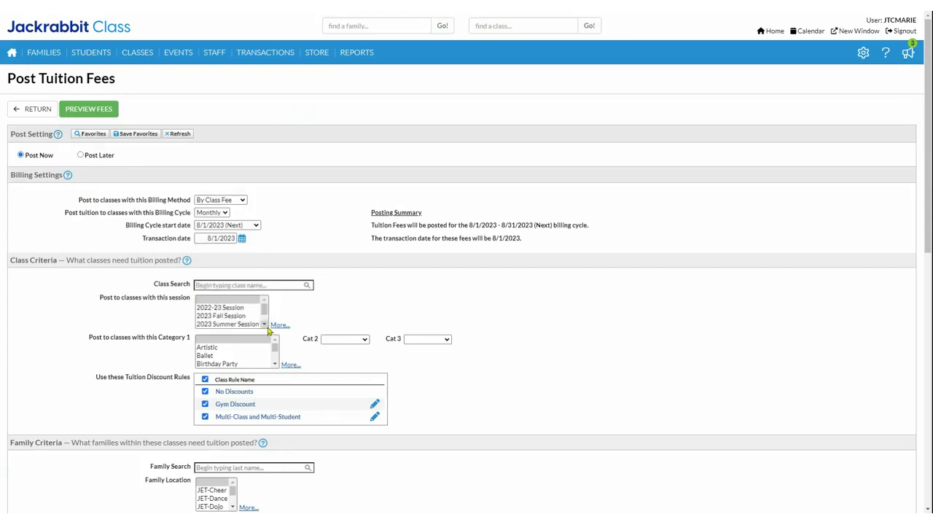
{"action": "left_click", "coordinate": [239, 324]}
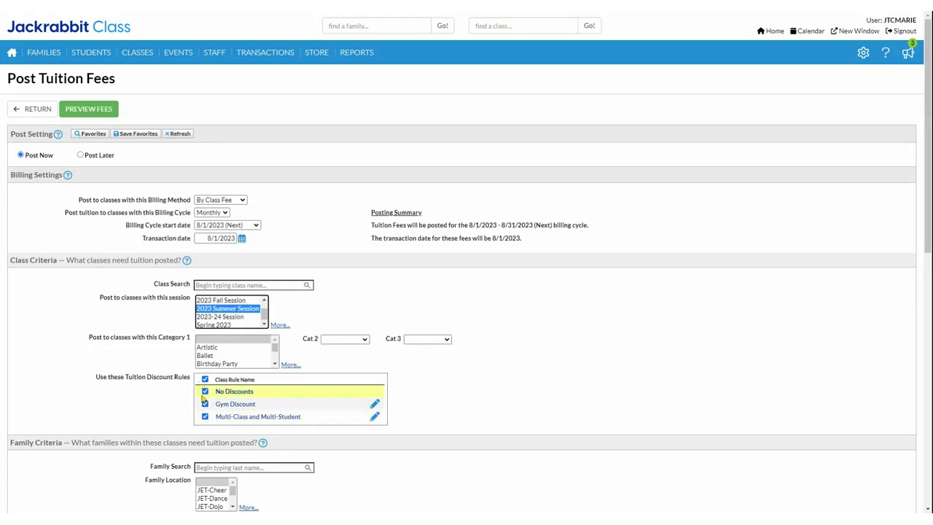
Exclude the No Discounts and Multi-Class and Multi-Student rules from the posting, and include both again
{"action": "left_click", "coordinate": [205, 391]}
{"action": "left_click", "coordinate": [205, 416]}
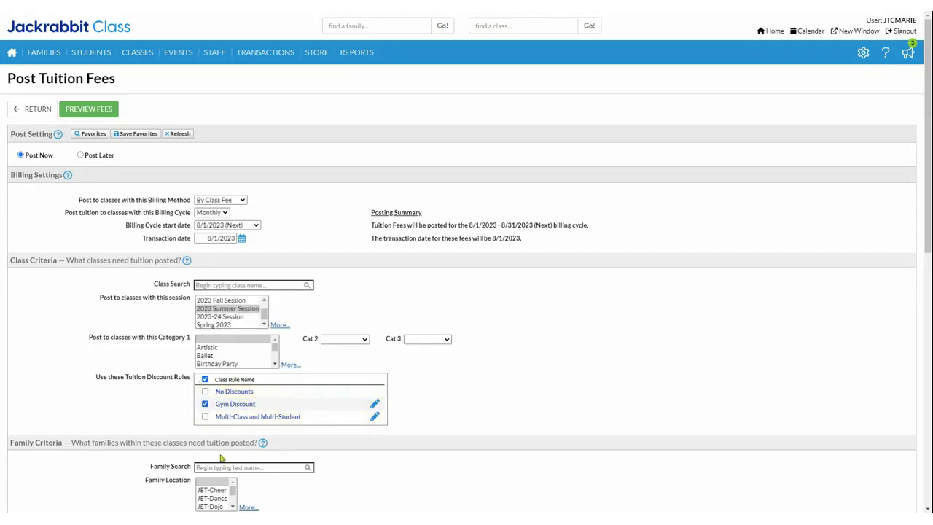
{"action": "left_click", "coordinate": [205, 392]}
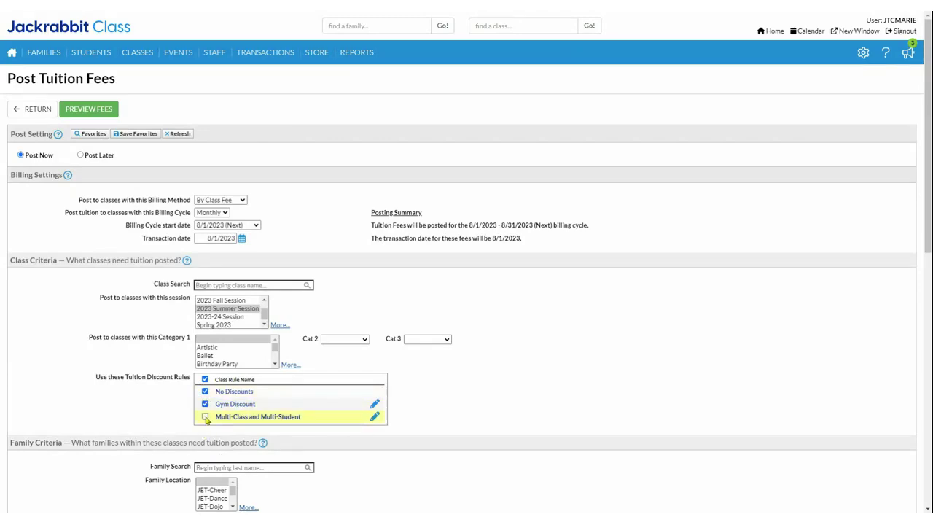
{"action": "left_click", "coordinate": [204, 417]}
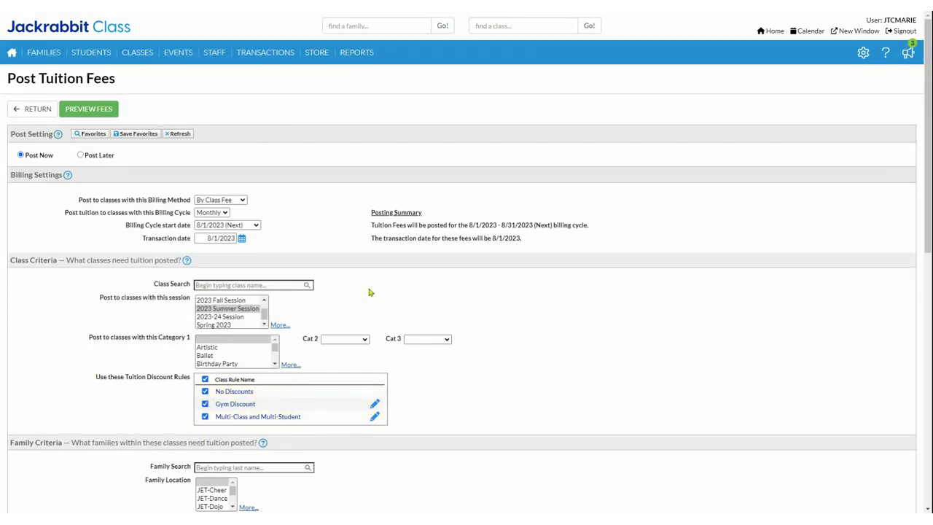
Turn off the option to include all classes when calculating multi-class discounts
{"action": "scroll", "coordinate": [691, 333], "scroll_direction": "down", "scroll_amount": 3}
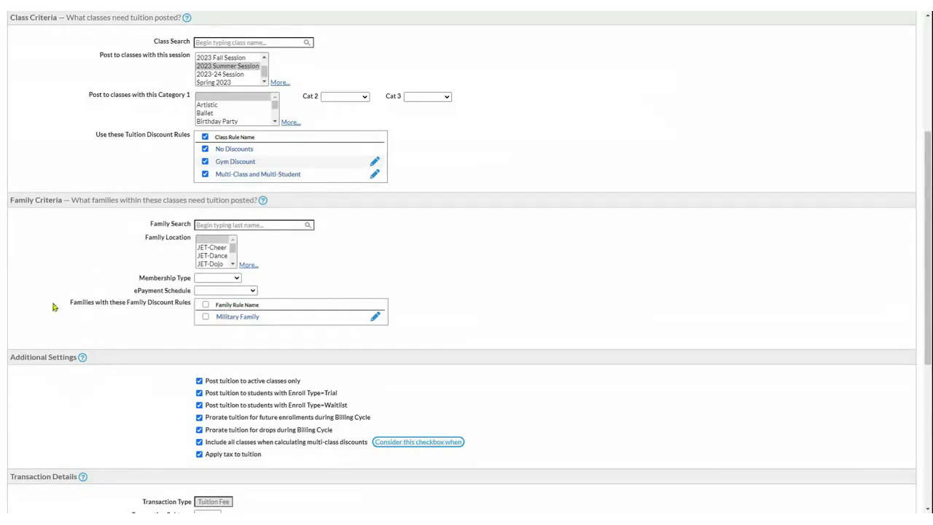
{"action": "left_click_drag", "start_coordinate": [53, 302], "coordinate": [188, 304]}
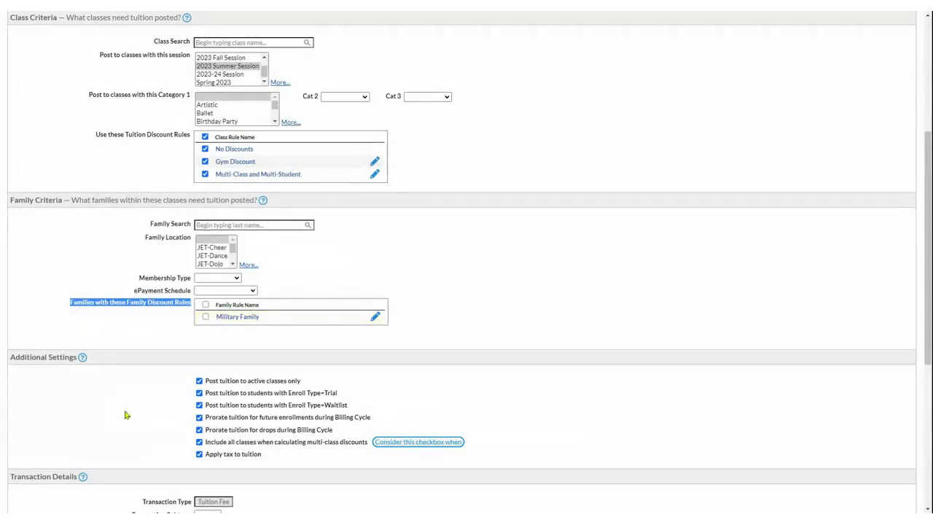
{"action": "scroll", "coordinate": [125, 415], "scroll_direction": "down", "scroll_amount": 3}
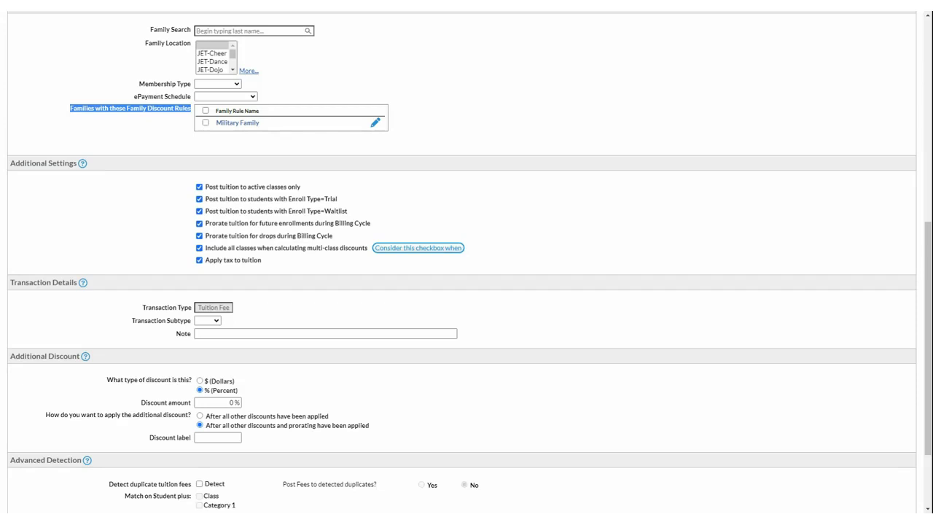
{"action": "left_click", "coordinate": [198, 236]}
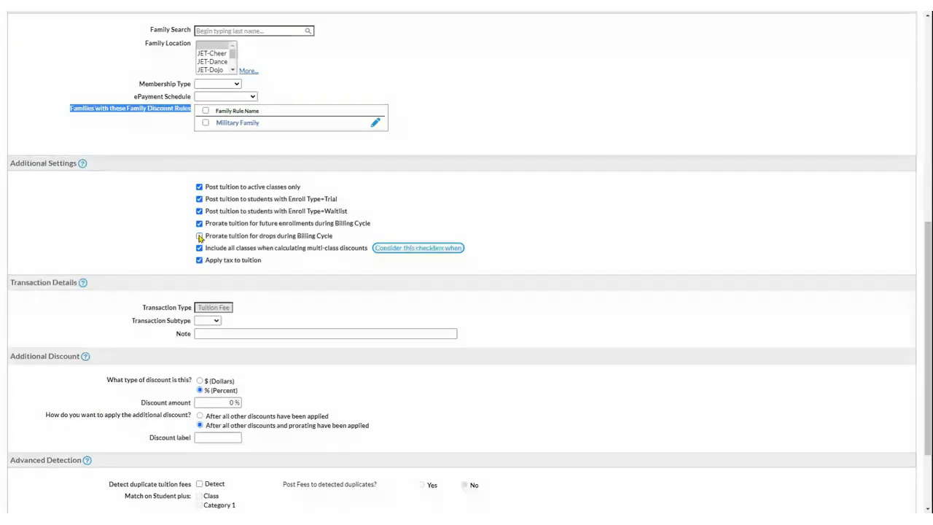
{"action": "left_click", "coordinate": [199, 236]}
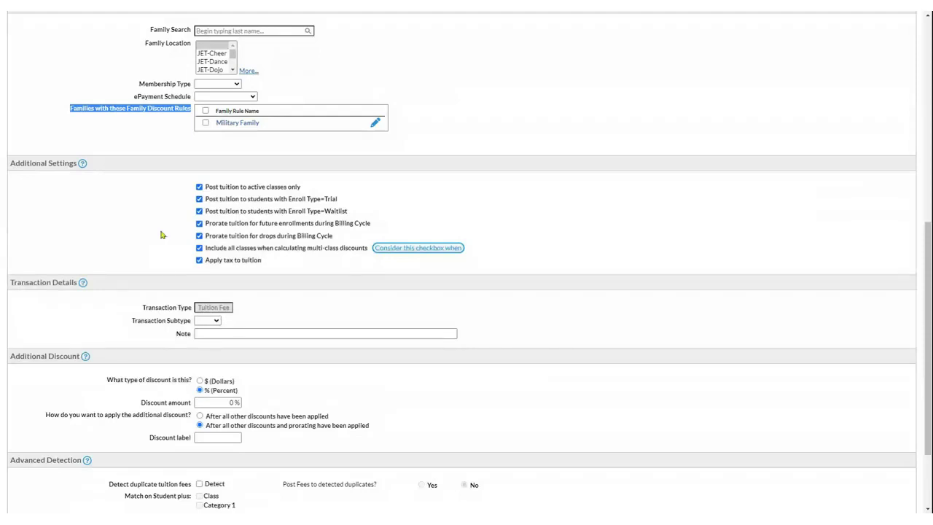
{"action": "left_click", "coordinate": [199, 248]}
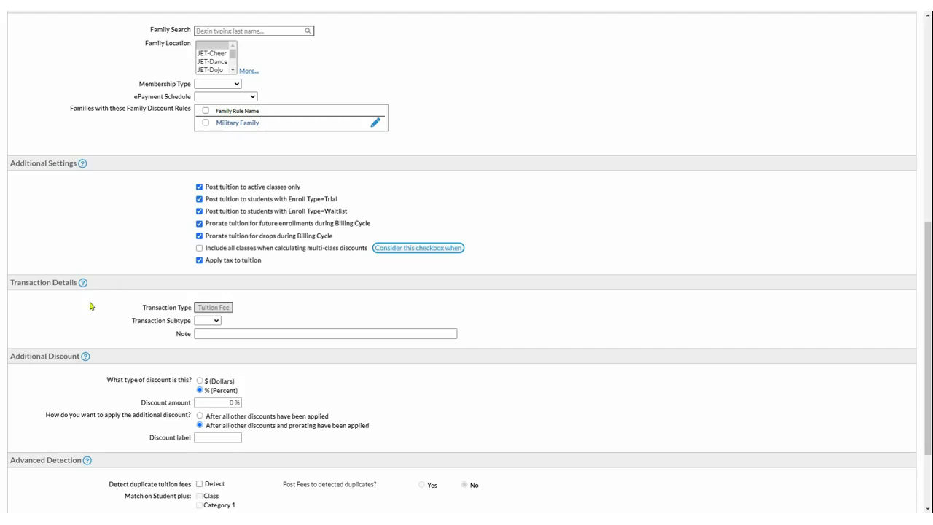
Set the transaction subtype of the tuition fees to Aug, leaving the note empty
{"action": "scroll", "coordinate": [91, 306], "scroll_direction": "down", "scroll_amount": 1}
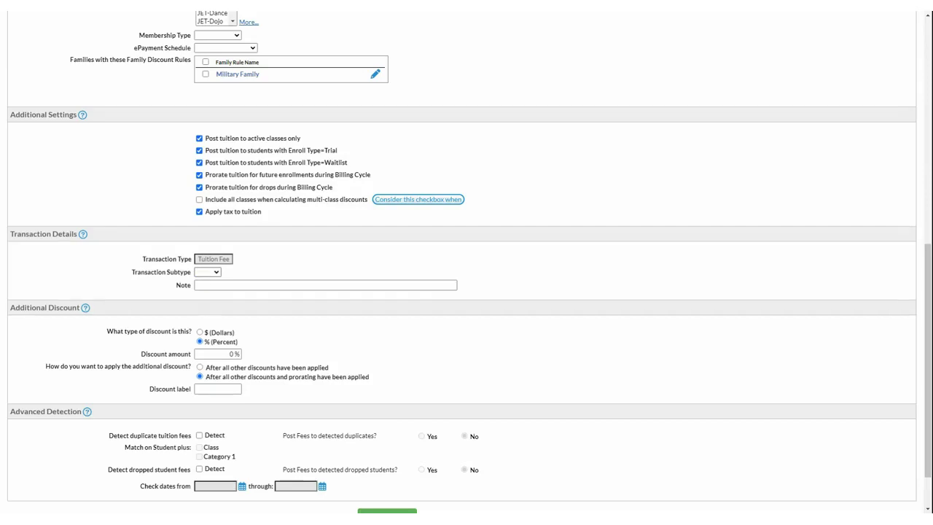
{"action": "left_click", "coordinate": [225, 298]}
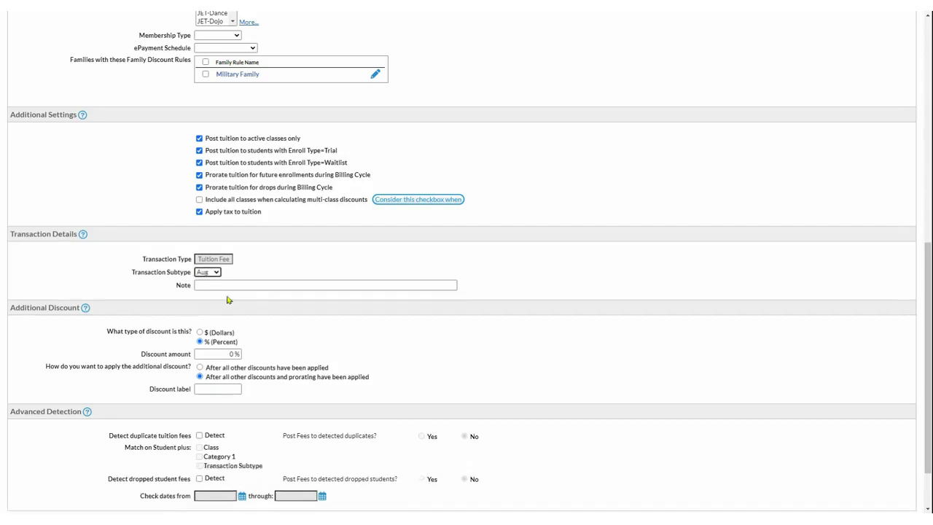
{"action": "left_click", "coordinate": [253, 288]}
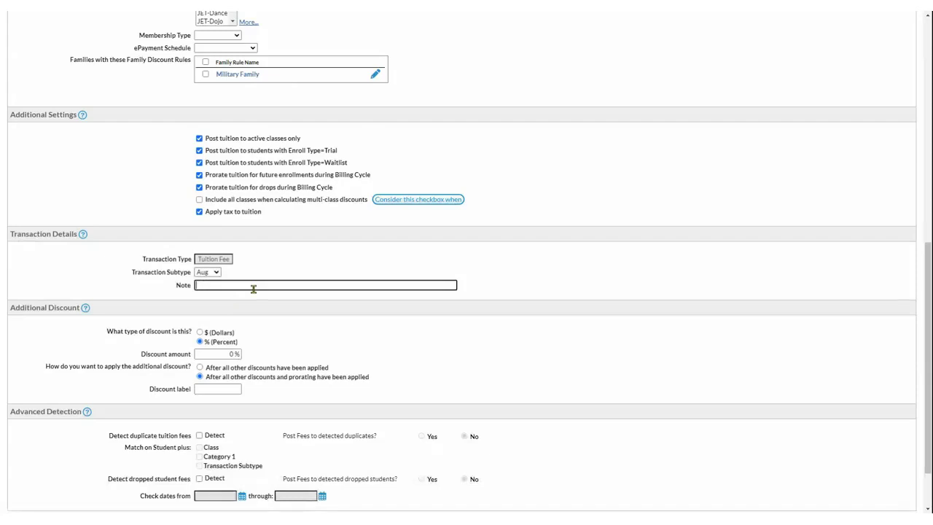
{"action": "left_click", "coordinate": [40, 340]}
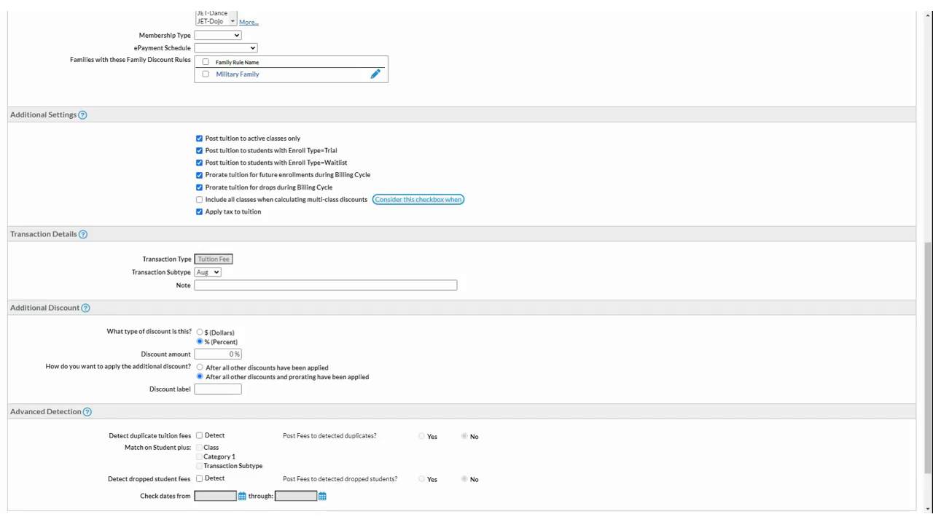
Enable duplicate tuition fee detection, matching on student plus Class, Category 1 and Transaction Subtype
{"action": "scroll", "coordinate": [62, 337], "scroll_direction": "down", "scroll_amount": 2}
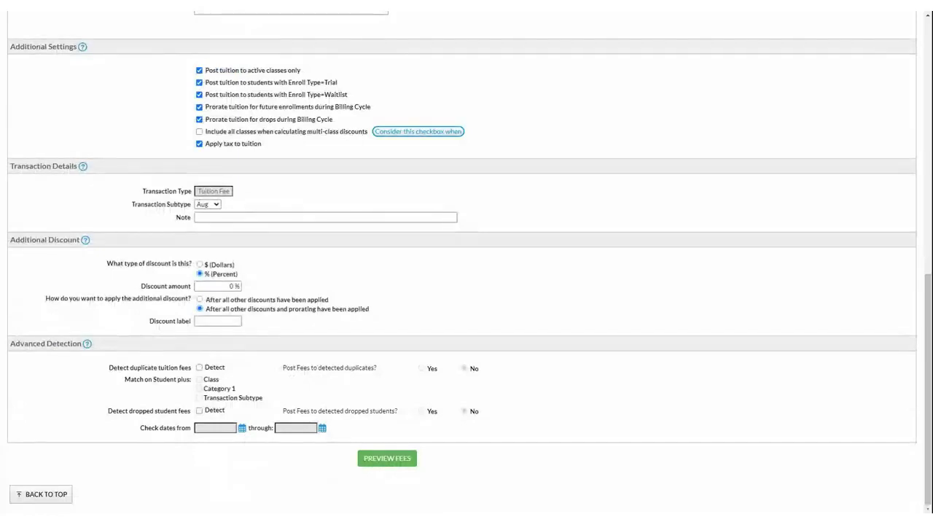
{"action": "left_click", "coordinate": [200, 368]}
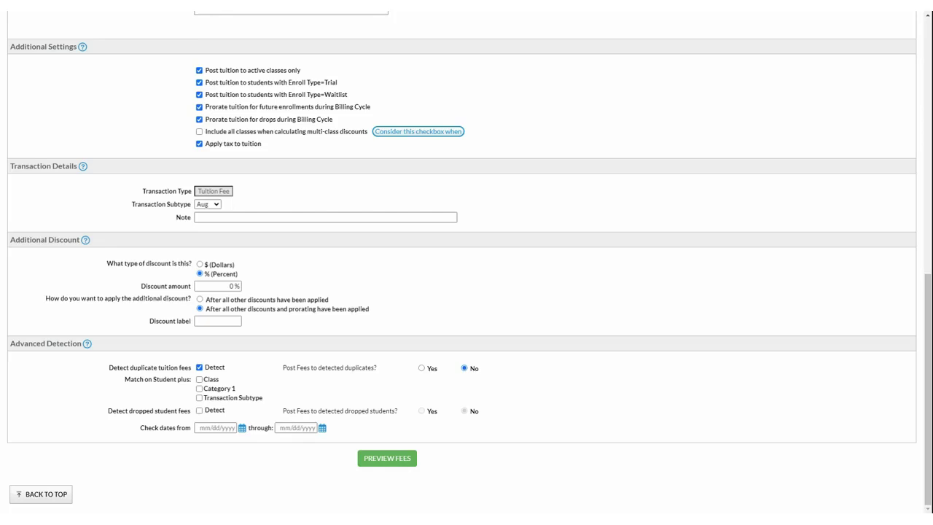
{"action": "left_click", "coordinate": [199, 379]}
{"action": "left_click", "coordinate": [199, 389]}
{"action": "left_click", "coordinate": [199, 398]}
Enable dropped student fee detection and choose Yes for posting fees to detected dropped students
{"action": "left_click", "coordinate": [199, 411]}
{"action": "left_click_drag", "start_coordinate": [277, 411], "coordinate": [396, 412]}
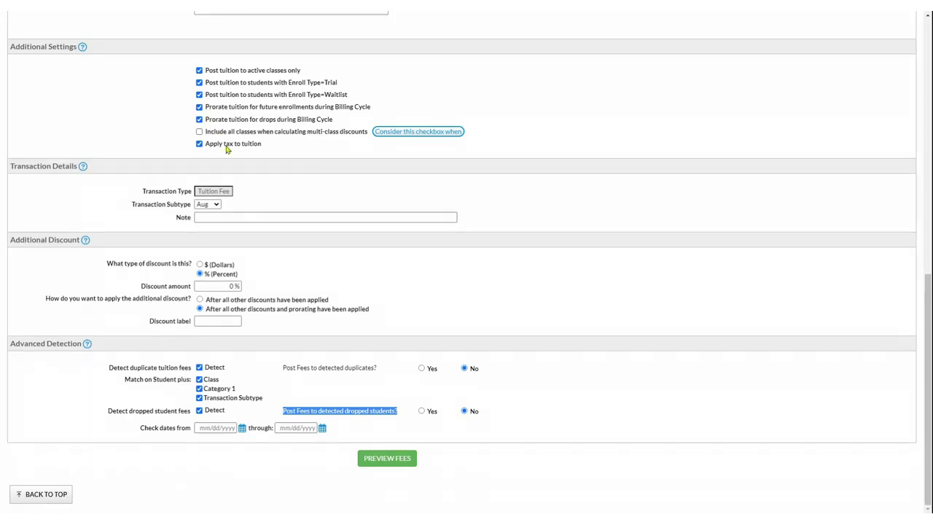
{"action": "left_click", "coordinate": [421, 413]}
{"action": "left_click", "coordinate": [216, 501]}
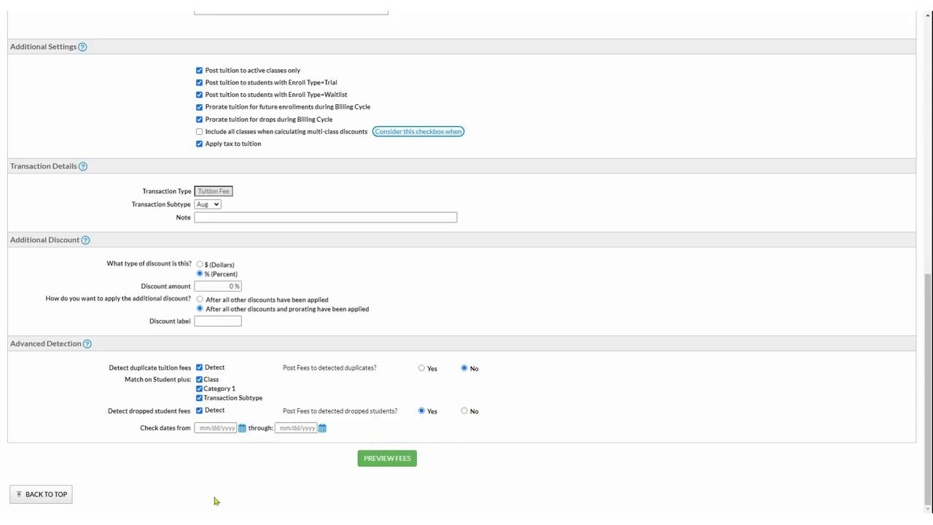
Set the dropped student check dates from 7/12/2023 through 8/31/2023 and preview the fees
{"action": "left_click", "coordinate": [241, 428]}
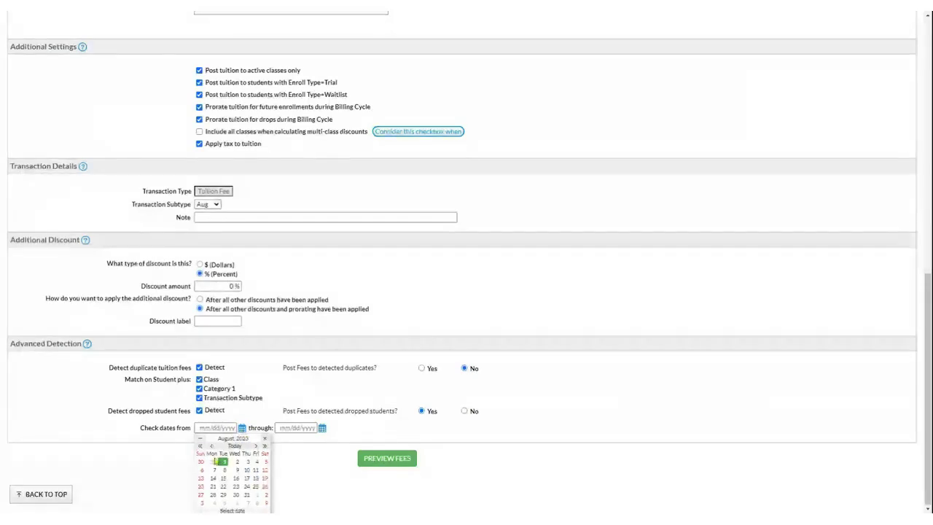
{"action": "left_click", "coordinate": [233, 446]}
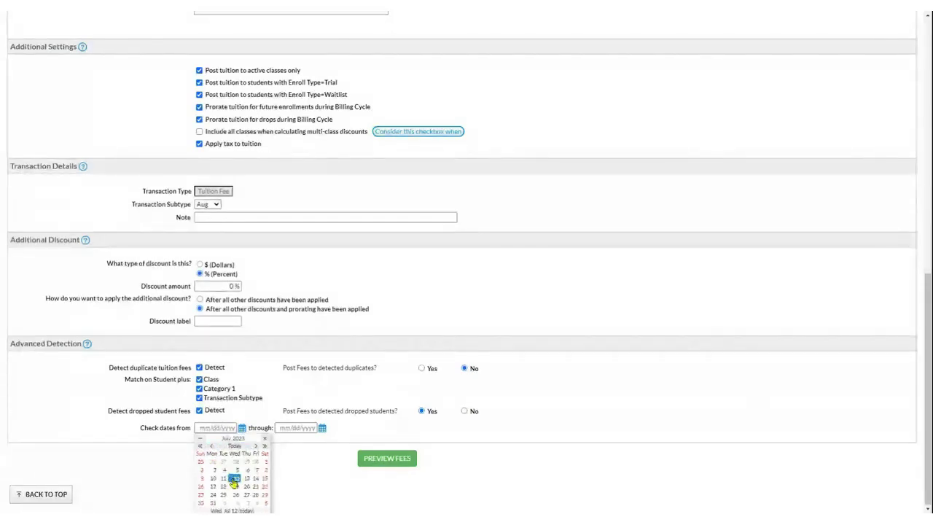
{"action": "left_click", "coordinate": [234, 477]}
{"action": "left_click", "coordinate": [321, 428]}
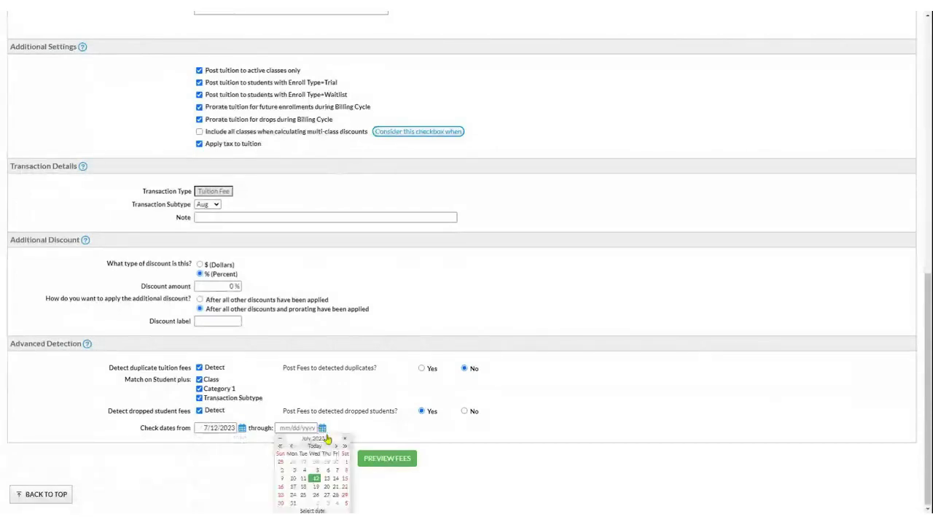
{"action": "left_click", "coordinate": [335, 446]}
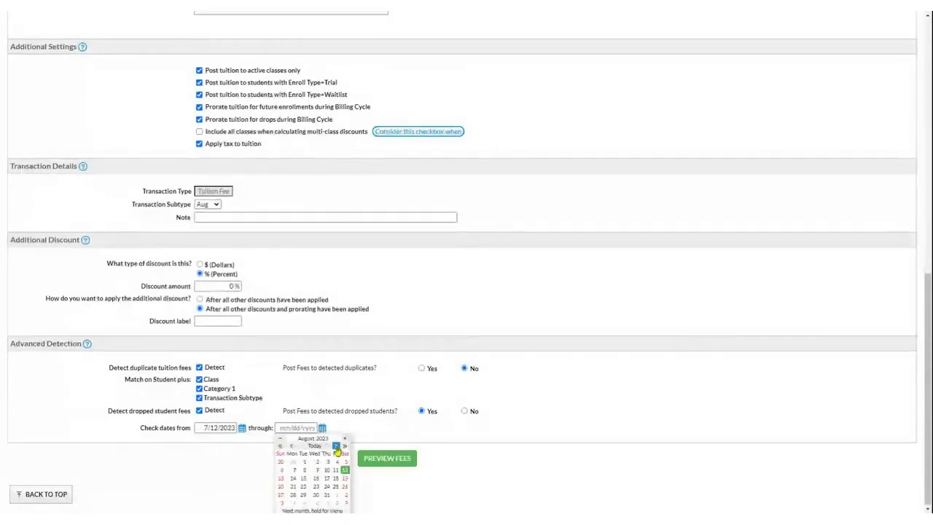
{"action": "left_click", "coordinate": [326, 494]}
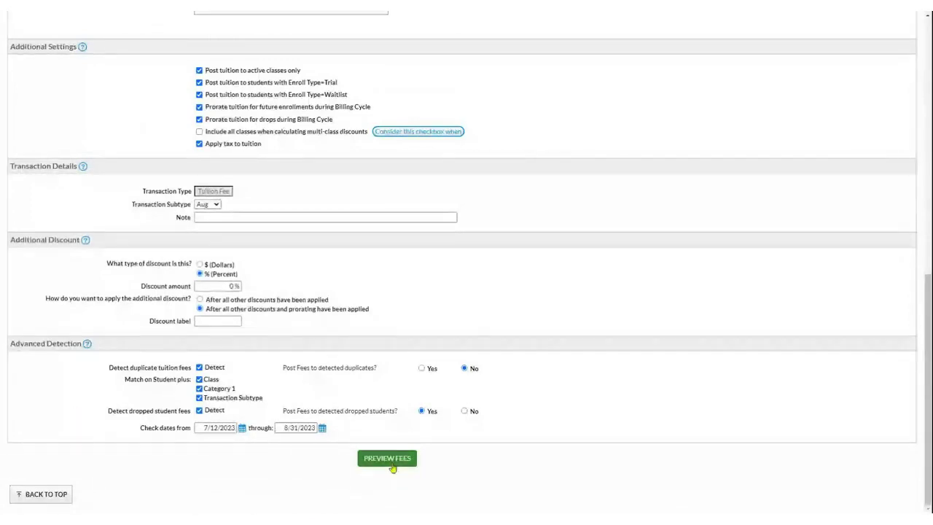
{"action": "left_click", "coordinate": [388, 459]}
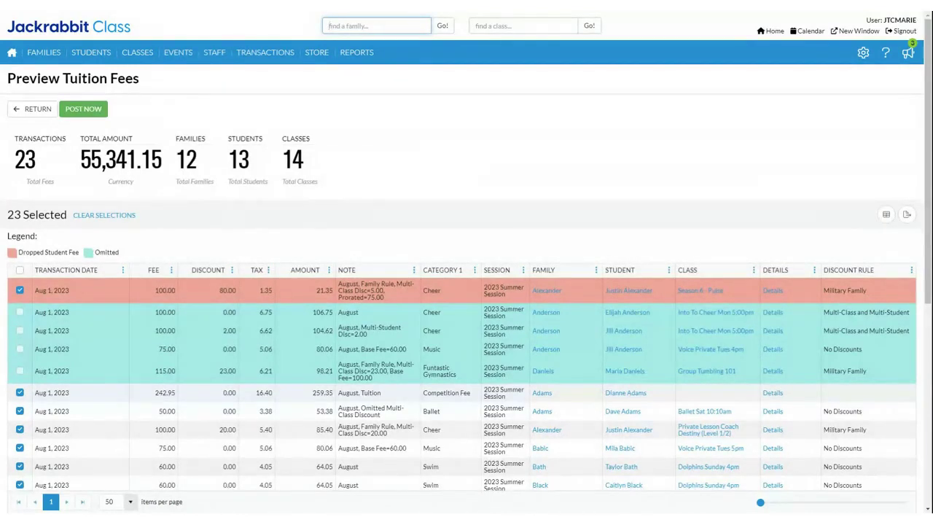
Examine the fee details of the dropped student's Season 6 - Pulse class, including the drop date and proration, and close them
{"action": "left_click", "coordinate": [772, 291]}
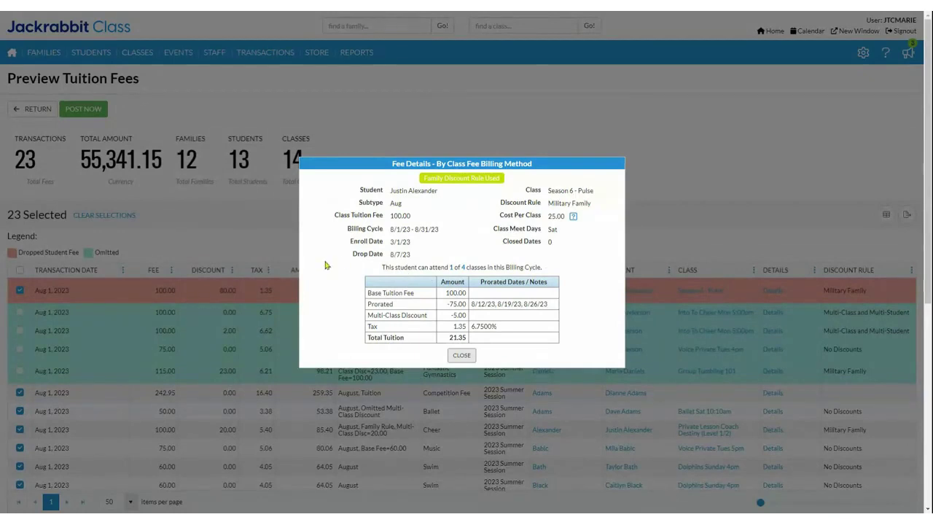
{"action": "left_click_drag", "start_coordinate": [341, 261], "coordinate": [429, 259]}
{"action": "left_click", "coordinate": [342, 287]}
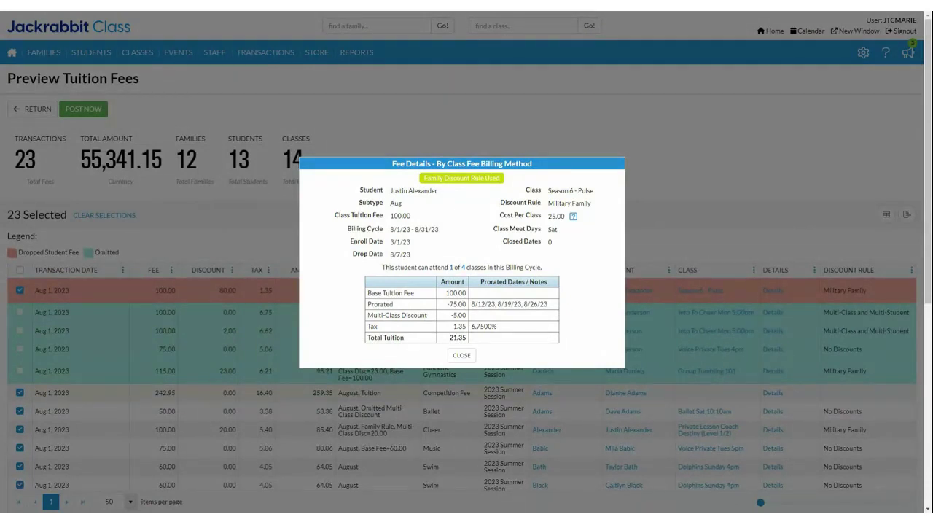
{"action": "left_click", "coordinate": [463, 356]}
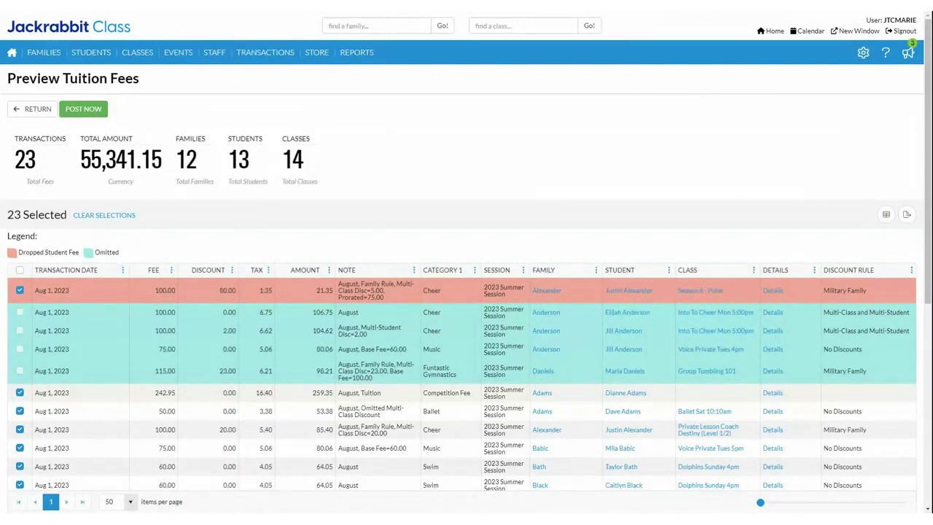
Open the fee details for the Voice Private Tues 5pm class and examine the attendable classes and cost per class
{"action": "mouse_move", "coordinate": [261, 46]}
{"action": "scroll", "coordinate": [498, 300], "scroll_direction": "down", "scroll_amount": 1}
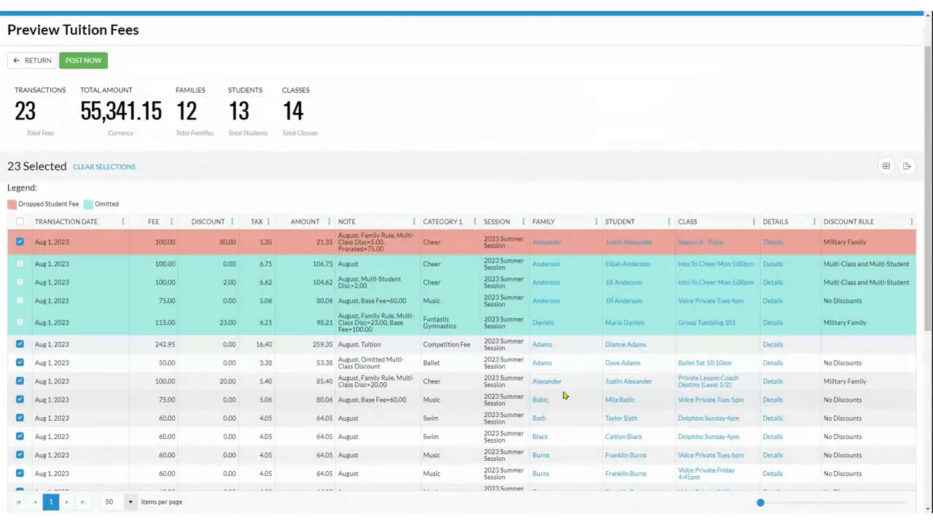
{"action": "left_click", "coordinate": [774, 400]}
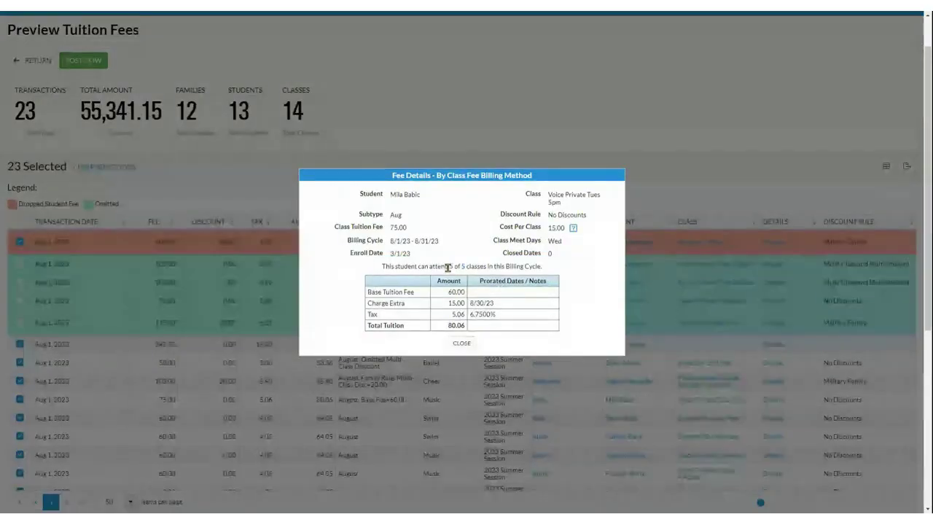
{"action": "left_click_drag", "start_coordinate": [448, 267], "coordinate": [472, 266]}
{"action": "left_click", "coordinate": [323, 328]}
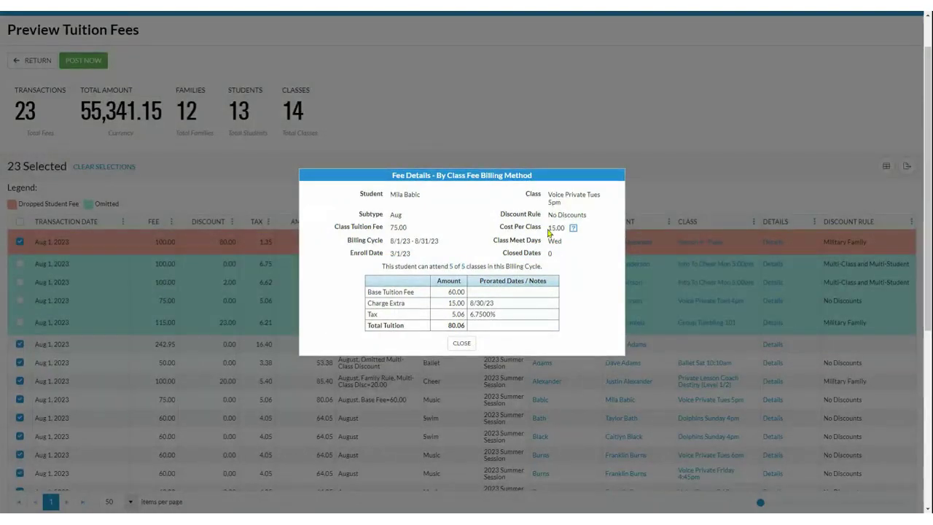
{"action": "left_click_drag", "start_coordinate": [548, 227], "coordinate": [579, 232]}
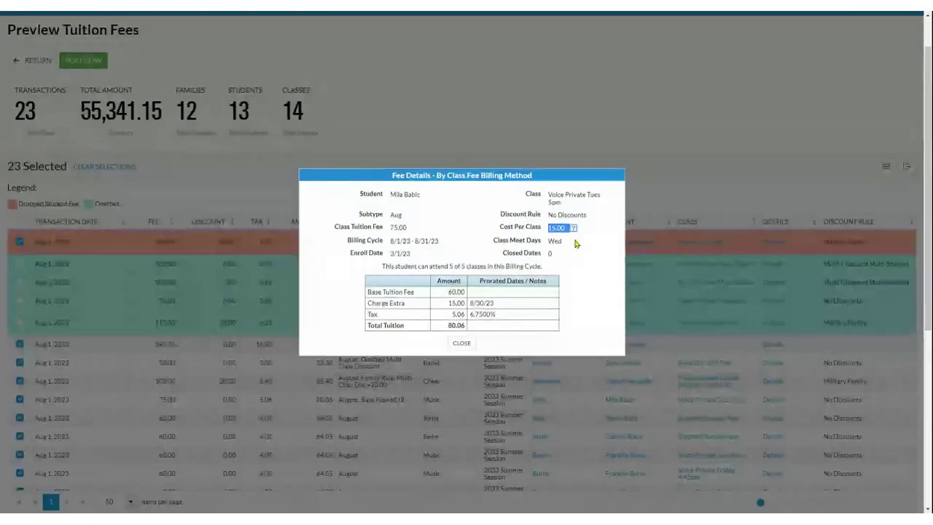
Examine the extra charge amount in the Voice Private Tues 5pm fee details and close them
{"action": "left_click_drag", "start_coordinate": [447, 306], "coordinate": [464, 304]}
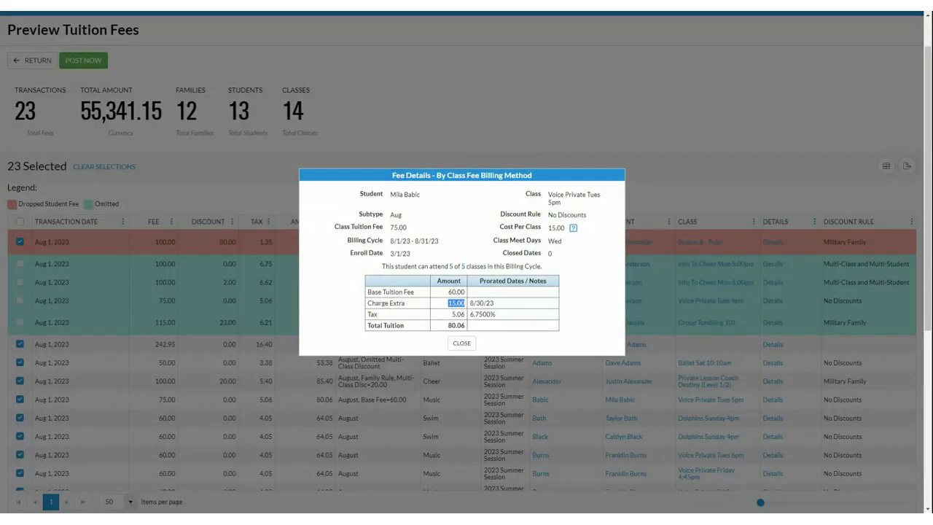
{"action": "left_click", "coordinate": [463, 350]}
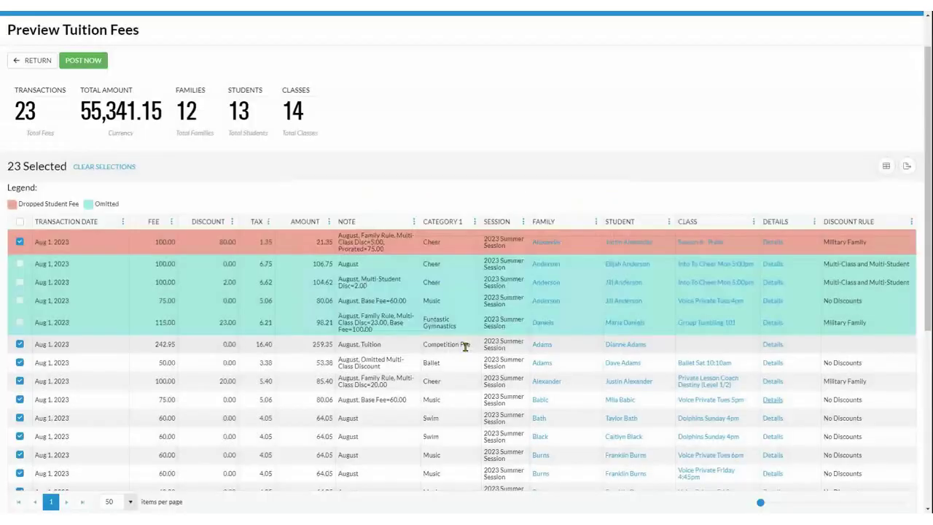
Examine the fee details of the Group Tumbling 101 enrollment that has both multi-class and multi-student discounts, and close them
{"action": "scroll", "coordinate": [466, 365], "scroll_direction": "down", "scroll_amount": 2}
{"action": "scroll", "coordinate": [453, 397], "scroll_direction": "down", "scroll_amount": 1}
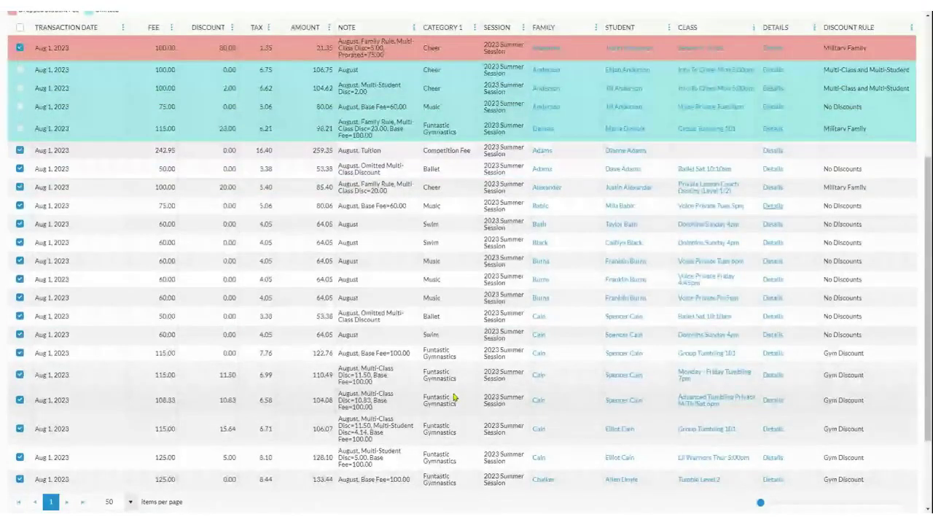
{"action": "scroll", "coordinate": [453, 397], "scroll_direction": "down", "scroll_amount": 2}
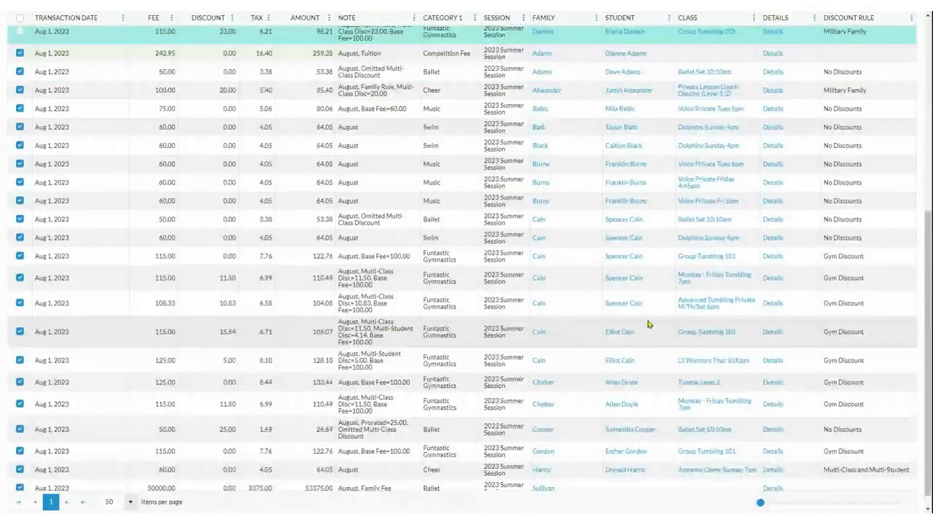
{"action": "left_click", "coordinate": [773, 332]}
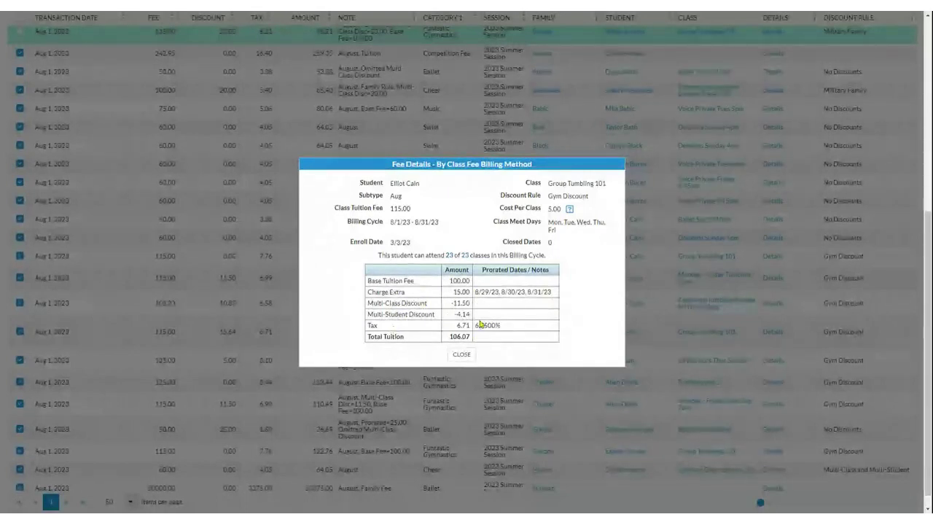
{"action": "left_click_drag", "start_coordinate": [450, 326], "coordinate": [479, 339]}
{"action": "left_click", "coordinate": [462, 355]}
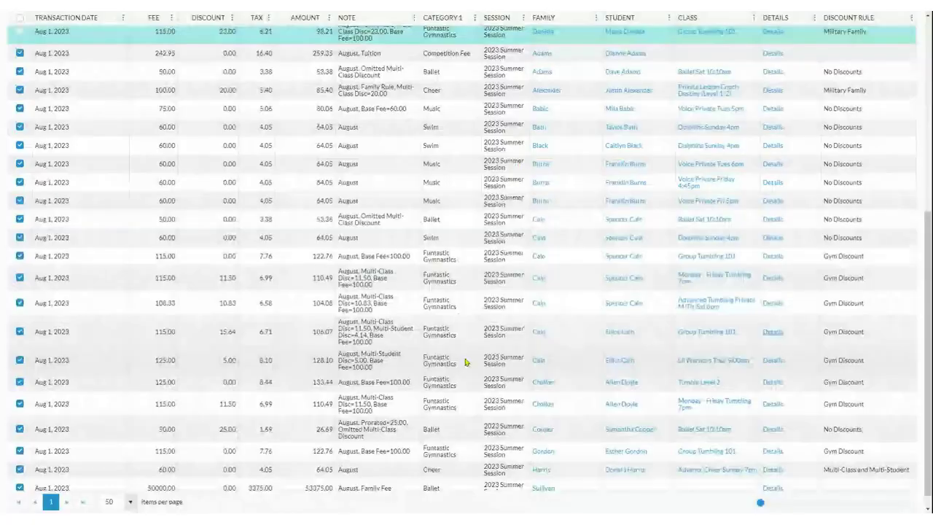
{"action": "scroll", "coordinate": [441, 392], "scroll_direction": "up", "scroll_amount": 5}
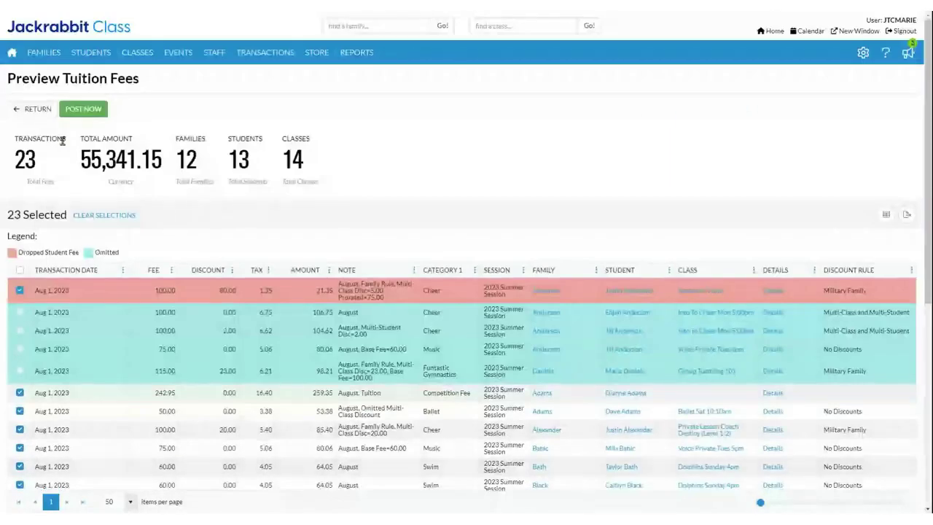
Return to the tuition posting settings, choose Post Later and set the schedule start time to 12:48pm
{"action": "left_click", "coordinate": [34, 109]}
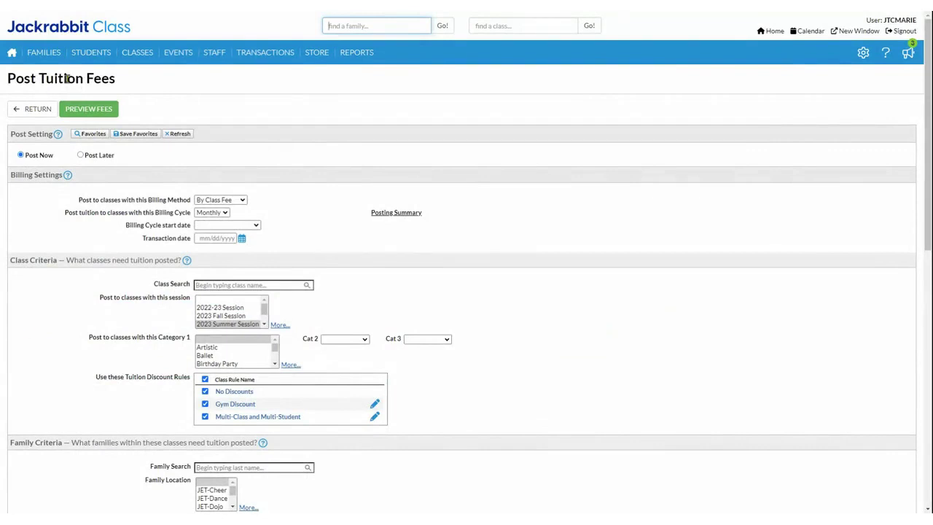
{"action": "left_click", "coordinate": [81, 155]}
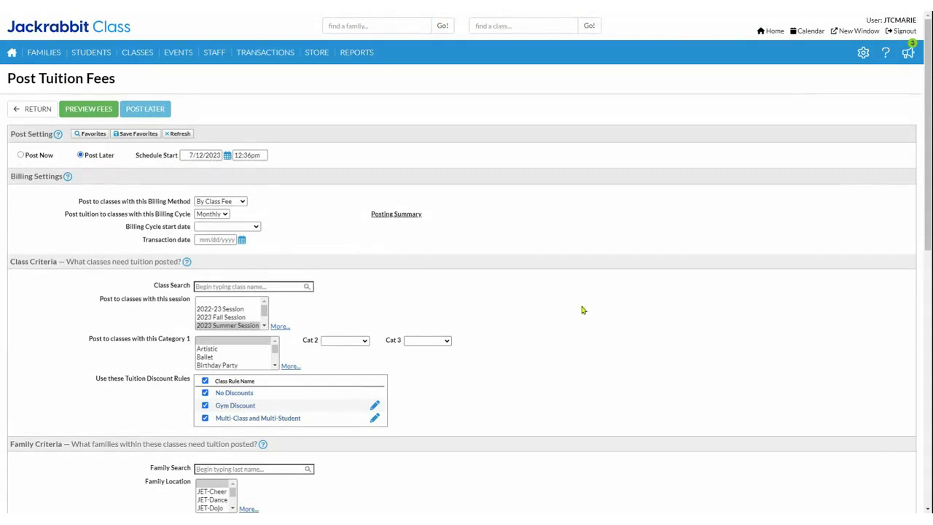
{"action": "left_click", "coordinate": [255, 154]}
{"action": "key", "text": "BackSpace"}
{"action": "type", "text": "48"}
Set the Billing Cycle start date to 8/1/2023 (Next), select the 2023 Summer Session and preview the fees
{"action": "left_click", "coordinate": [256, 206]}
{"action": "left_click", "coordinate": [239, 238]}
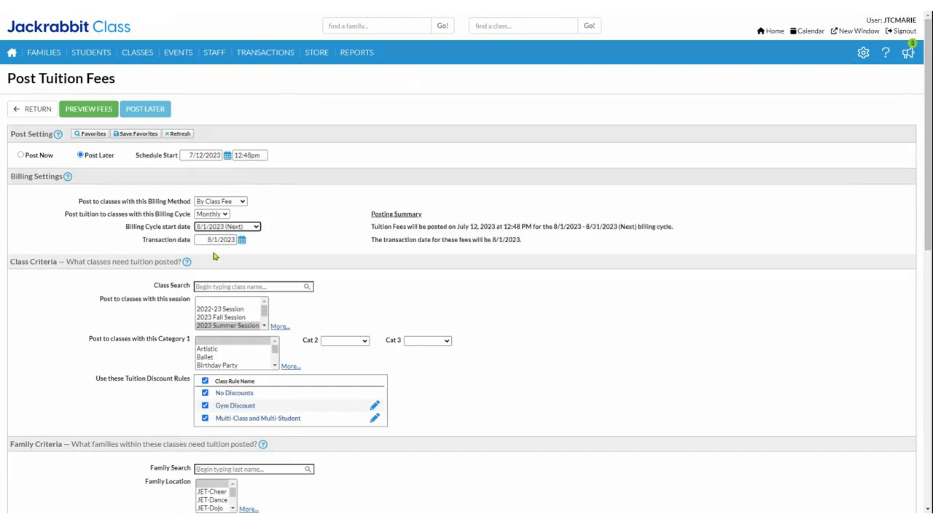
{"action": "left_click", "coordinate": [230, 324]}
{"action": "scroll", "coordinate": [39, 375], "scroll_direction": "down", "scroll_amount": 3}
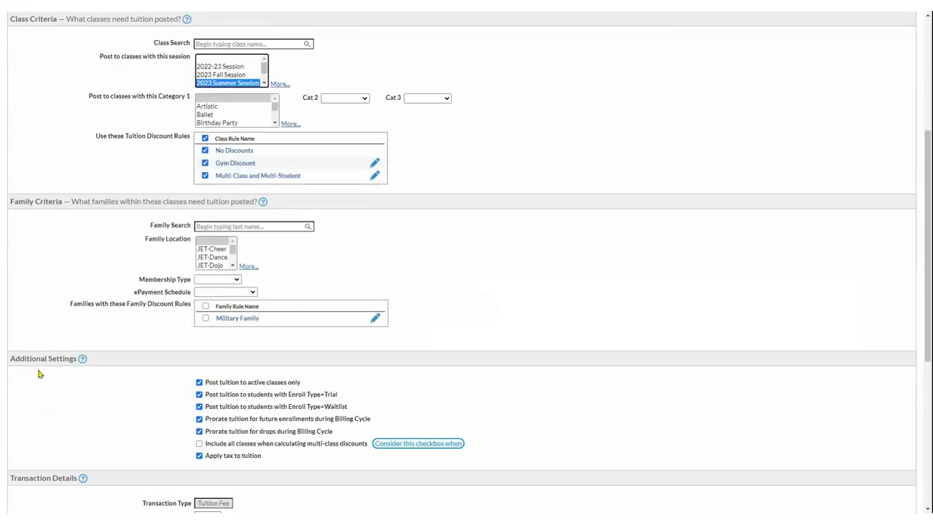
{"action": "scroll", "coordinate": [40, 374], "scroll_direction": "down", "scroll_amount": 3}
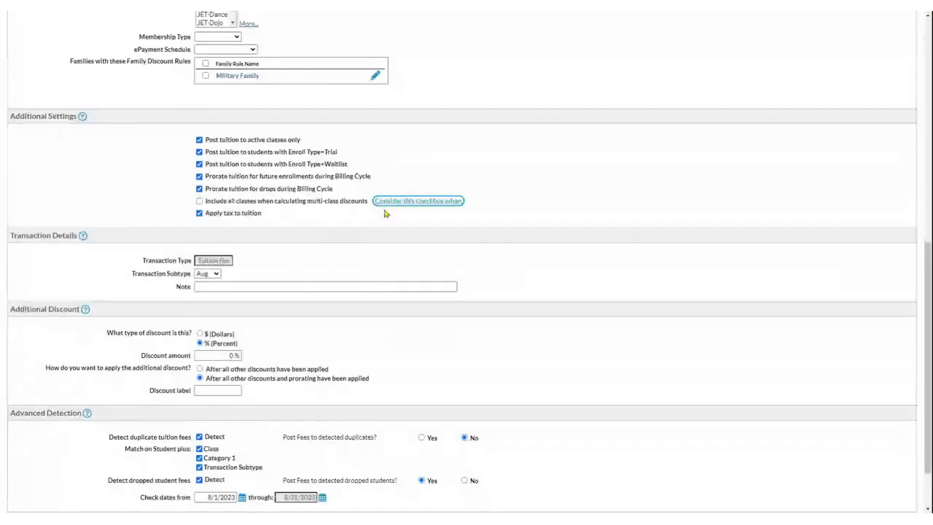
{"action": "scroll", "coordinate": [198, 437], "scroll_direction": "down", "scroll_amount": 1}
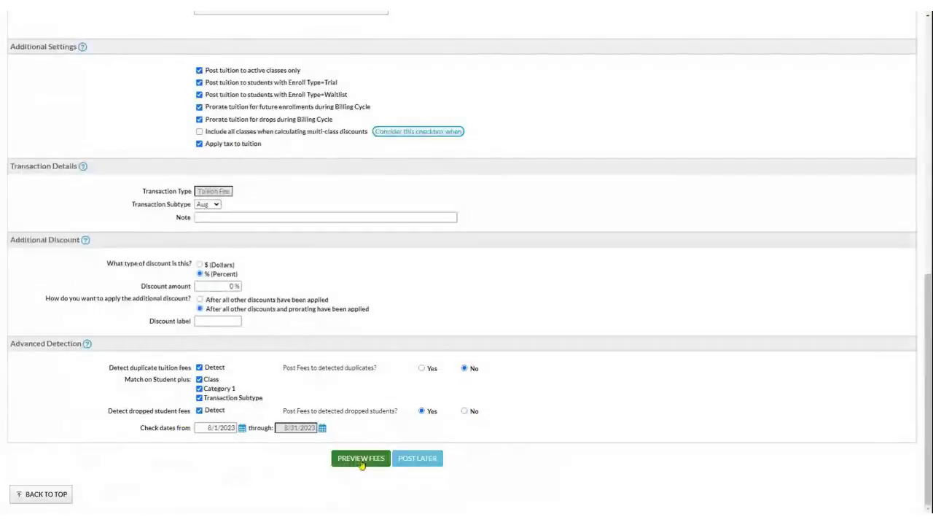
{"action": "left_click", "coordinate": [361, 459]}
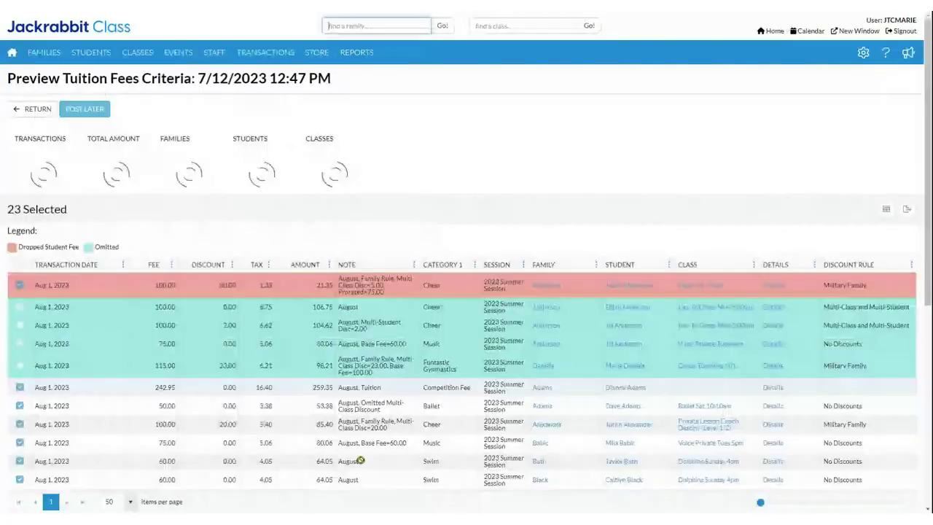
{"action": "scroll", "coordinate": [361, 461], "scroll_direction": "down", "scroll_amount": 3}
{"action": "scroll", "coordinate": [363, 464], "scroll_direction": "up", "scroll_amount": 3}
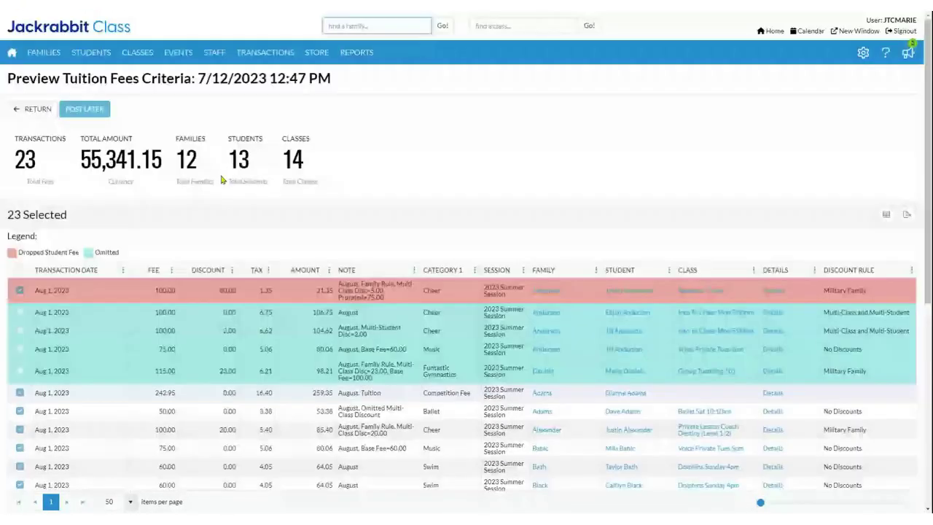
Try to schedule a tuition fee task named Monthly Tuition Posting that repeats monthly on the 12th @ 12:48 PM
{"action": "left_click", "coordinate": [91, 111]}
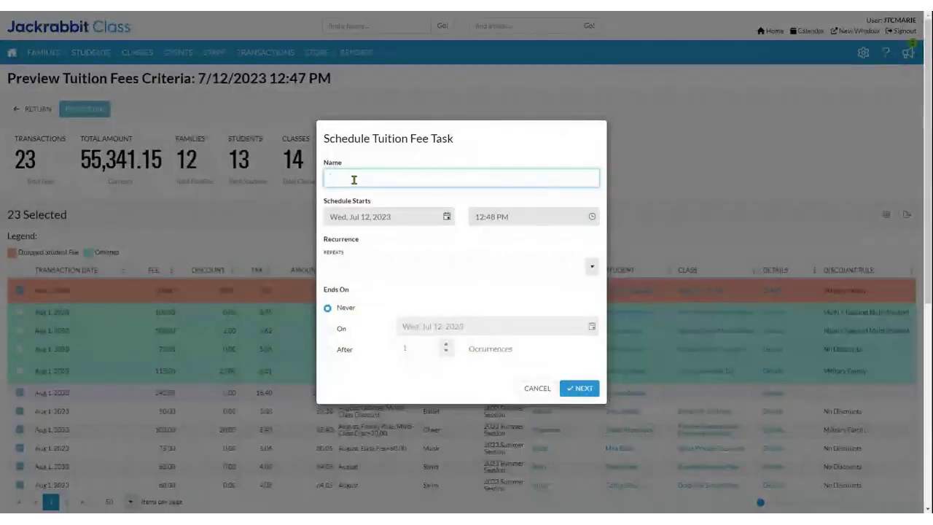
{"action": "type", "text": "Mo"}
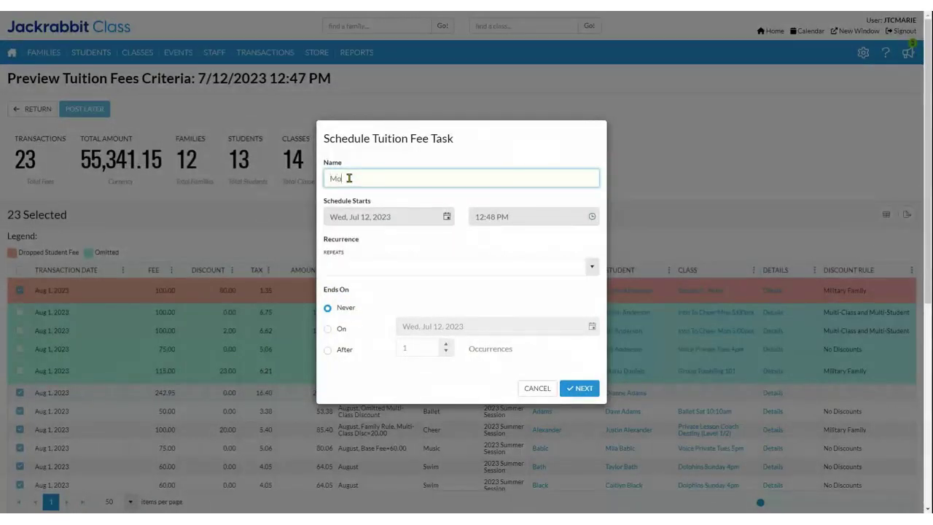
{"action": "type", "text": "nthly Tuition P"}
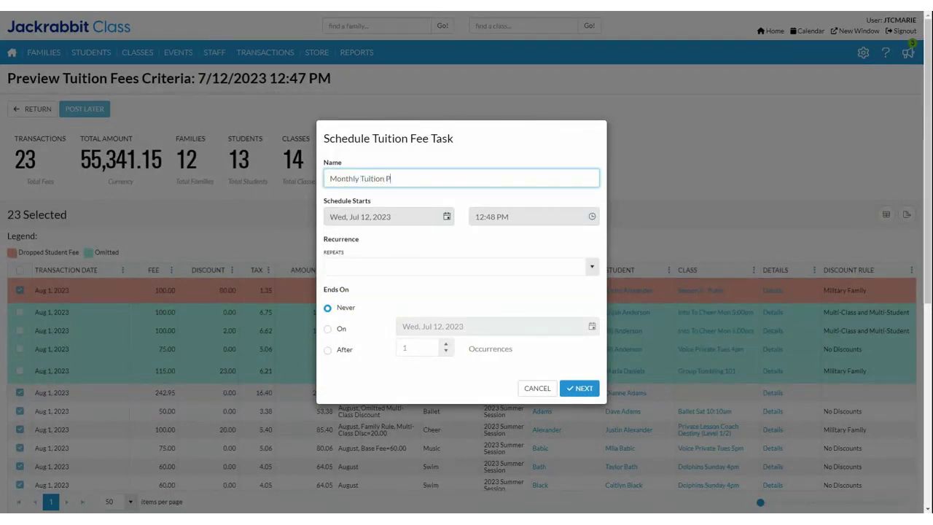
{"action": "type", "text": "osting"}
{"action": "left_click", "coordinate": [579, 388]}
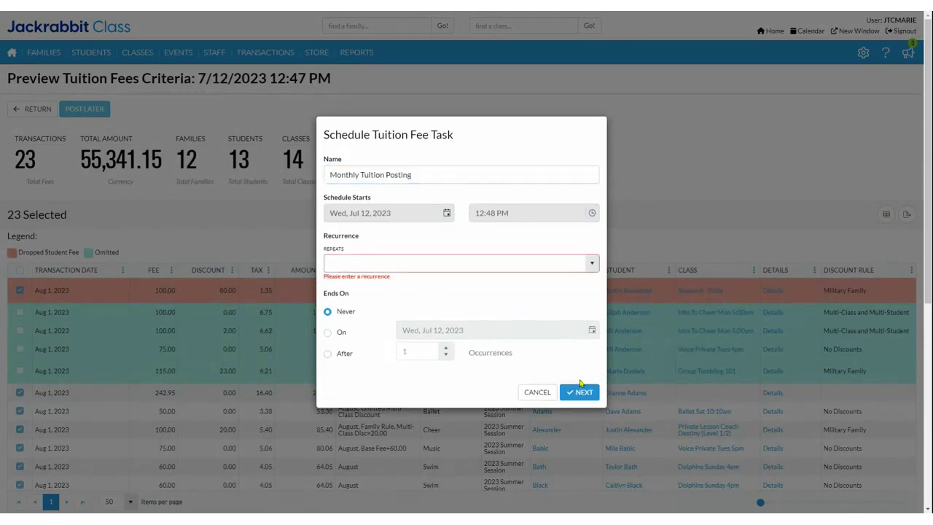
{"action": "left_click", "coordinate": [446, 271]}
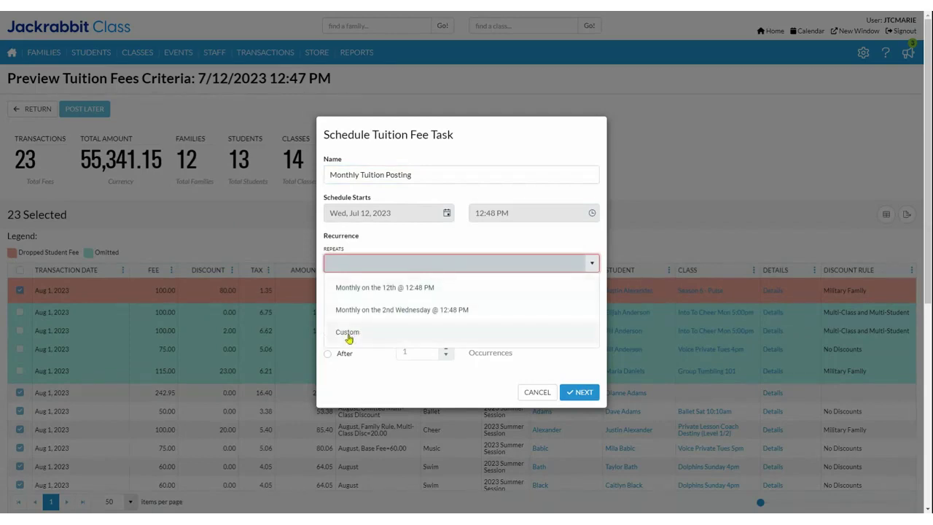
{"action": "left_click", "coordinate": [359, 289]}
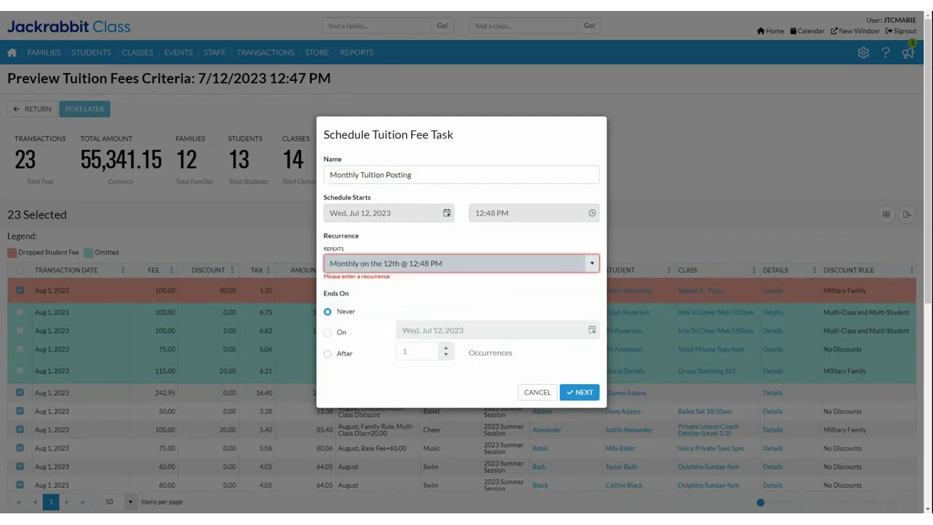
{"action": "left_click", "coordinate": [547, 218]}
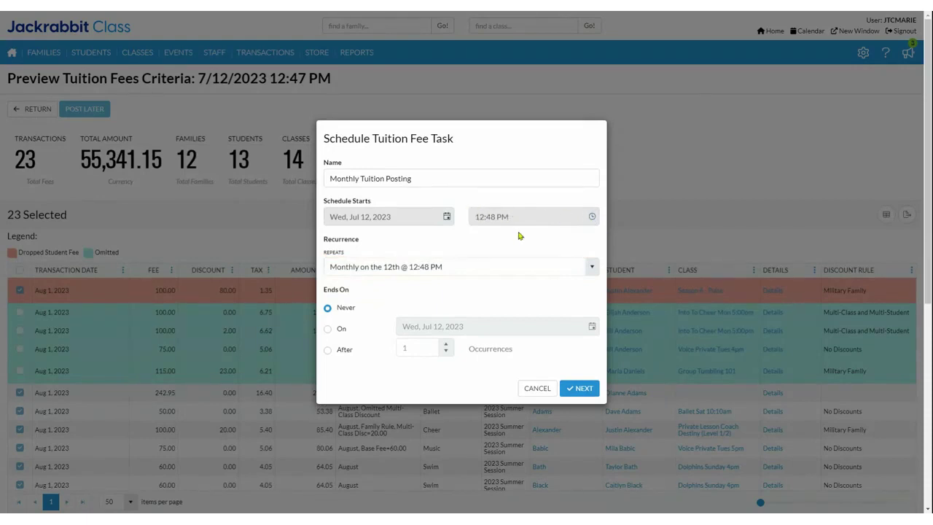
{"action": "left_click", "coordinate": [534, 391]}
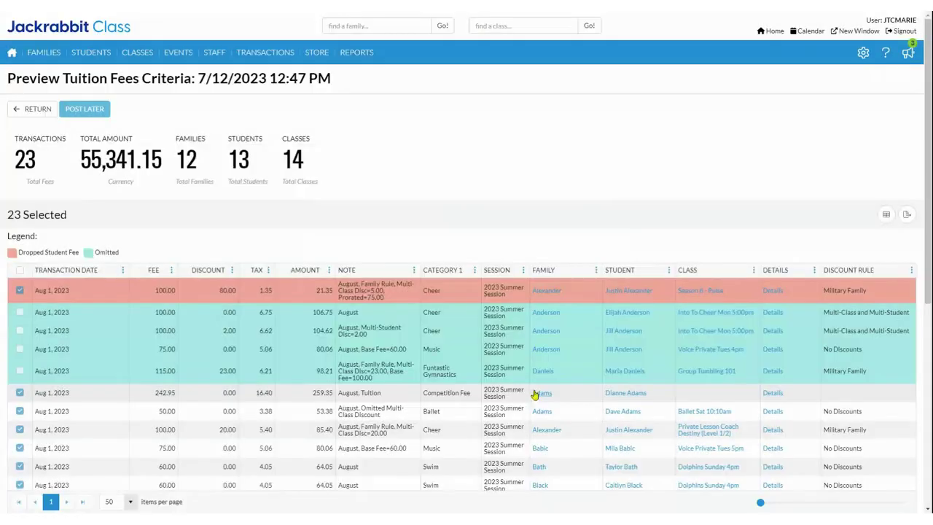
{"action": "left_click", "coordinate": [85, 112]}
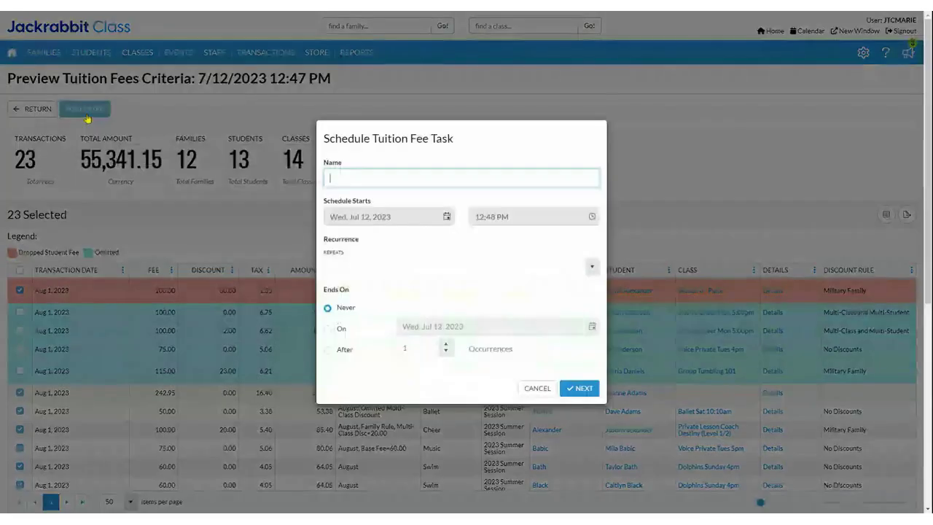
{"action": "left_click", "coordinate": [592, 217]}
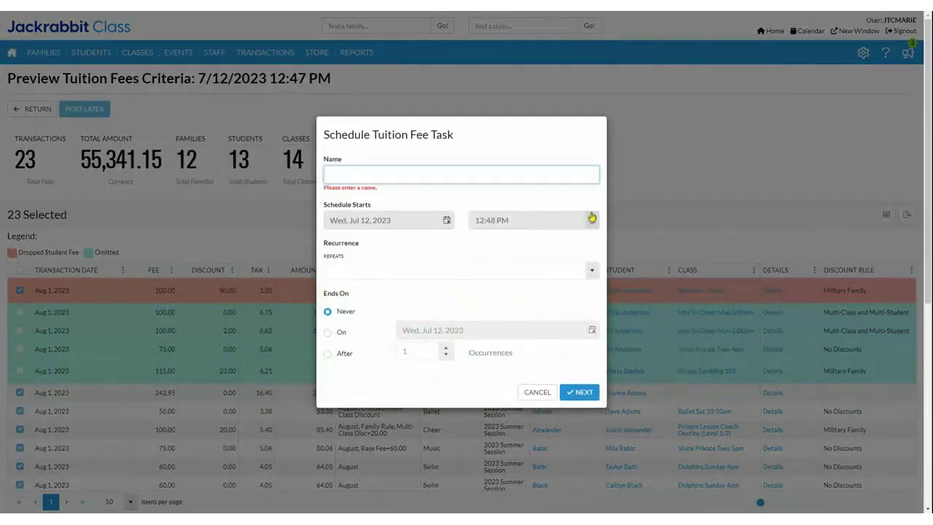
{"action": "left_click", "coordinate": [387, 176]}
{"action": "type", "text": "Mon"}
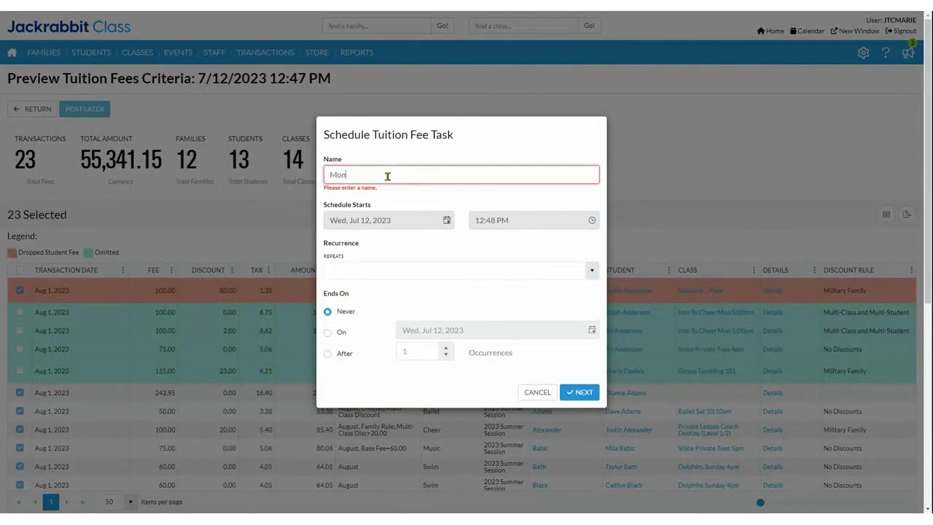
{"action": "type", "text": "thly Posting"}
{"action": "left_click", "coordinate": [445, 225]}
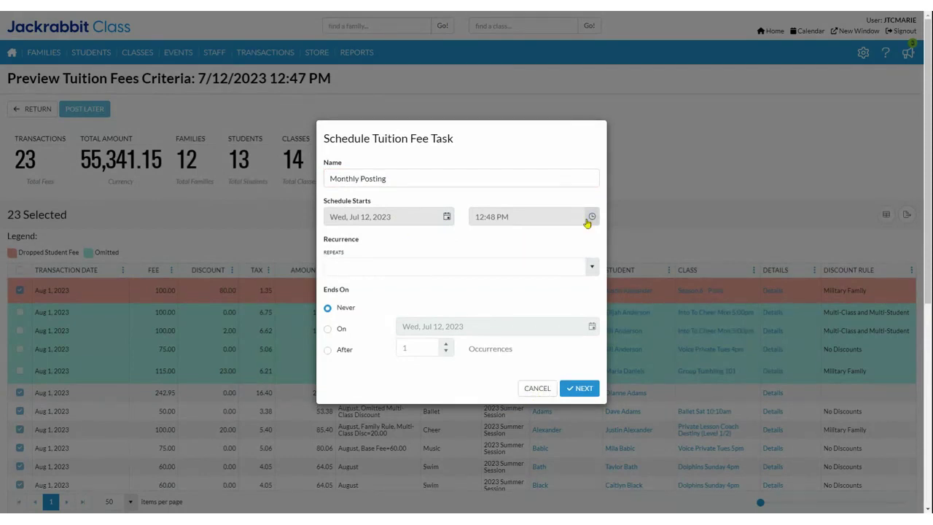
{"action": "left_click", "coordinate": [524, 388]}
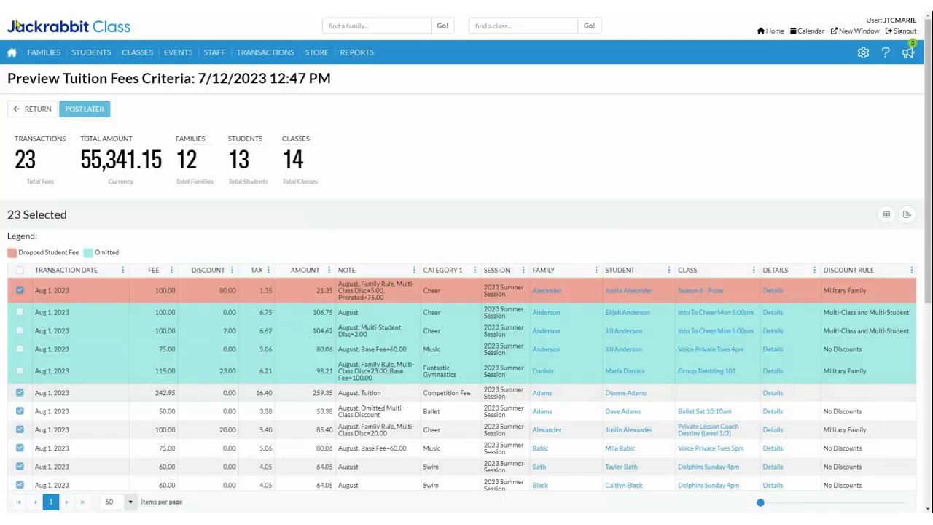
Return to the posting settings, set the schedule start time to 12:51pm and the Billing Cycle start date to 8/1/2023 (Next)
{"action": "left_click", "coordinate": [18, 114]}
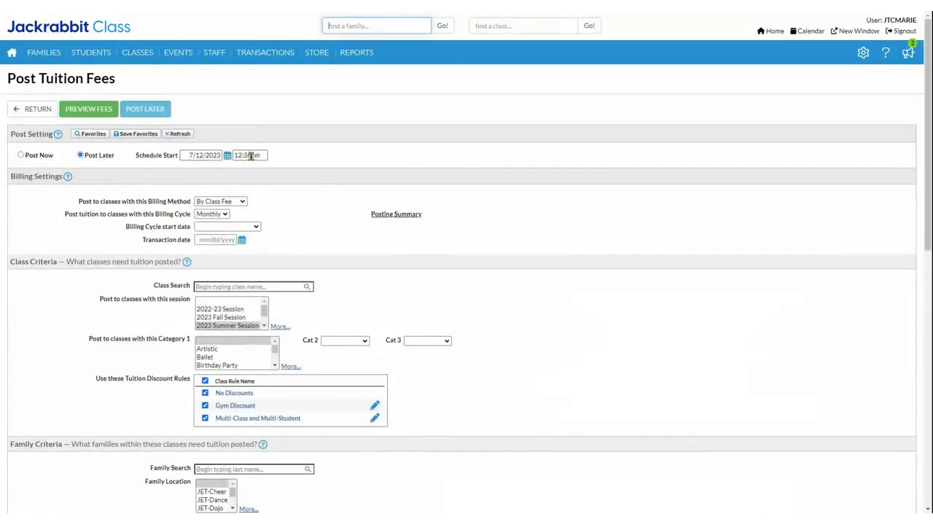
{"action": "left_click", "coordinate": [246, 155]}
{"action": "type", "text": "51"}
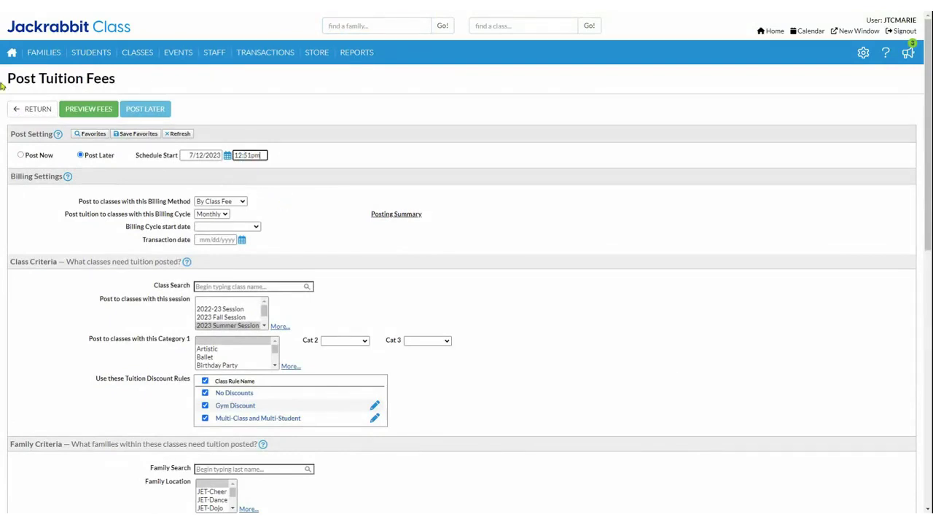
{"action": "left_click", "coordinate": [153, 114]}
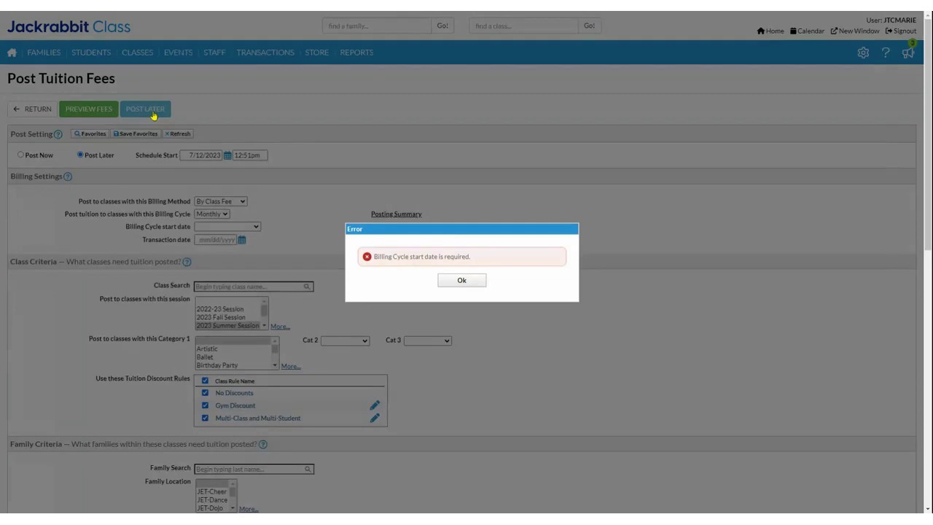
{"action": "left_click", "coordinate": [441, 283]}
{"action": "left_click", "coordinate": [207, 255]}
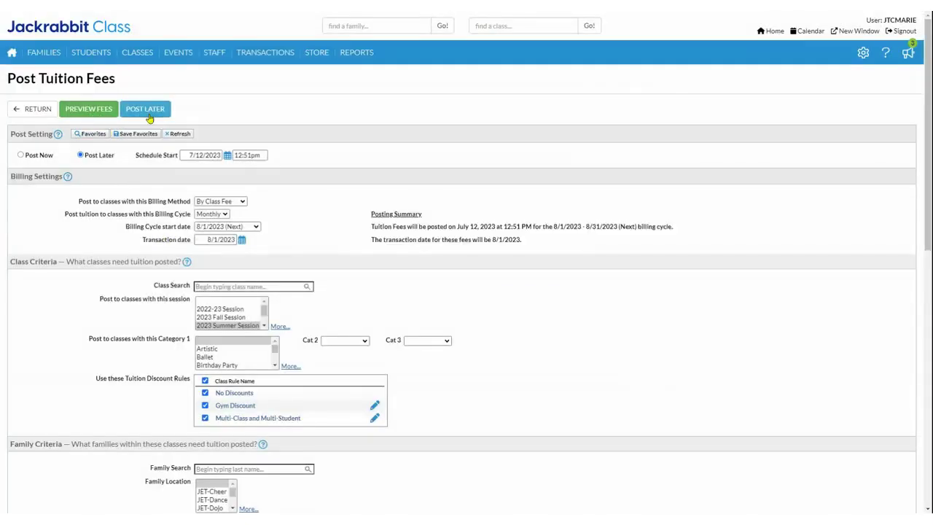
Preview the fees for later posting and define a tuition fee task named Monthly Posting, repeating Monthly on the 12th @ 12:51 PM
{"action": "left_click", "coordinate": [148, 115]}
{"action": "left_click", "coordinate": [97, 109]}
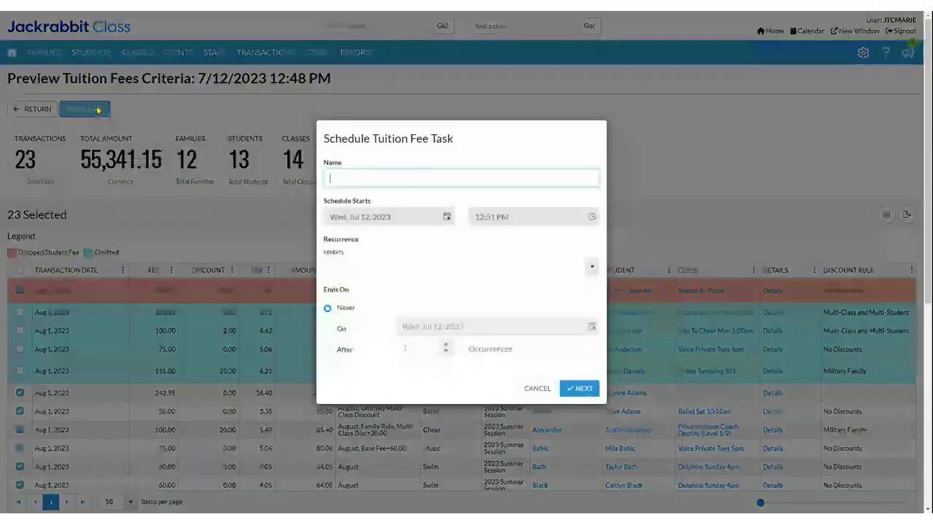
{"action": "type", "text": "M"}
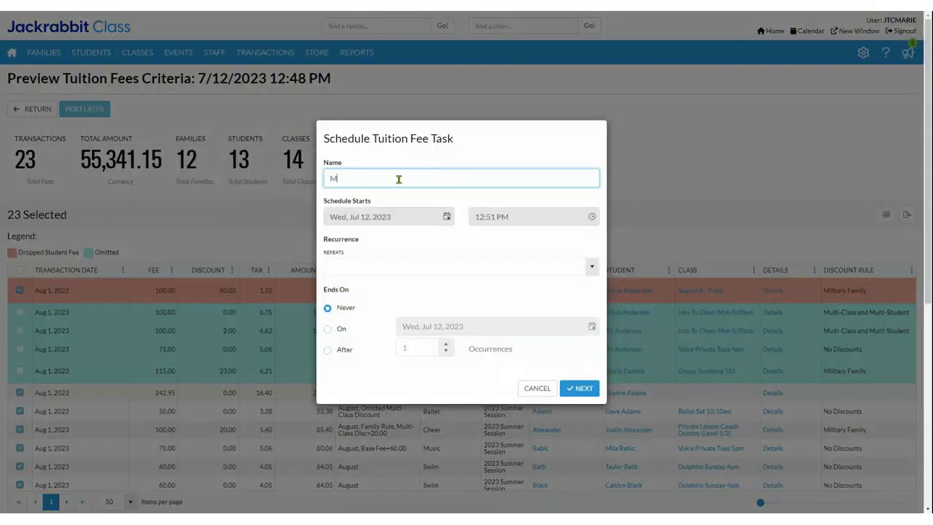
{"action": "type", "text": "onthly PO"}
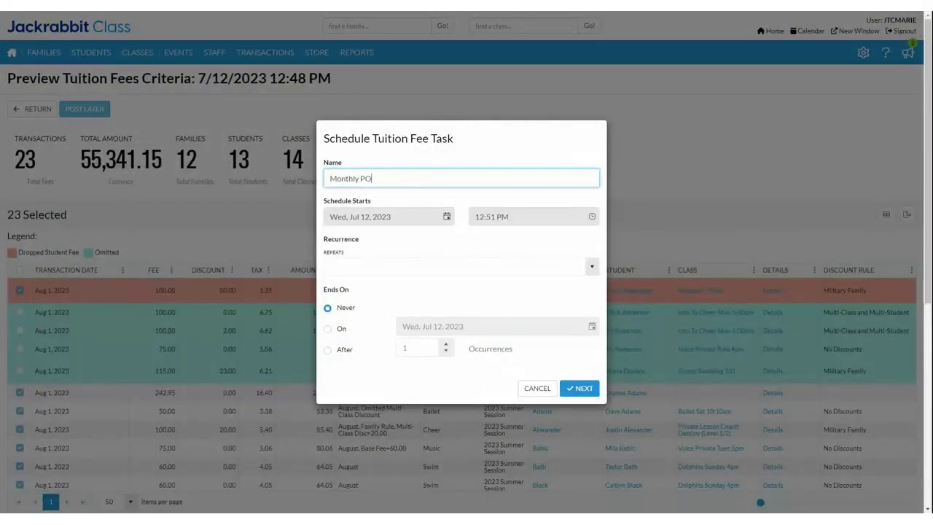
{"action": "type", "text": "sting"}
{"action": "left_click", "coordinate": [546, 278]}
{"action": "left_click", "coordinate": [404, 291]}
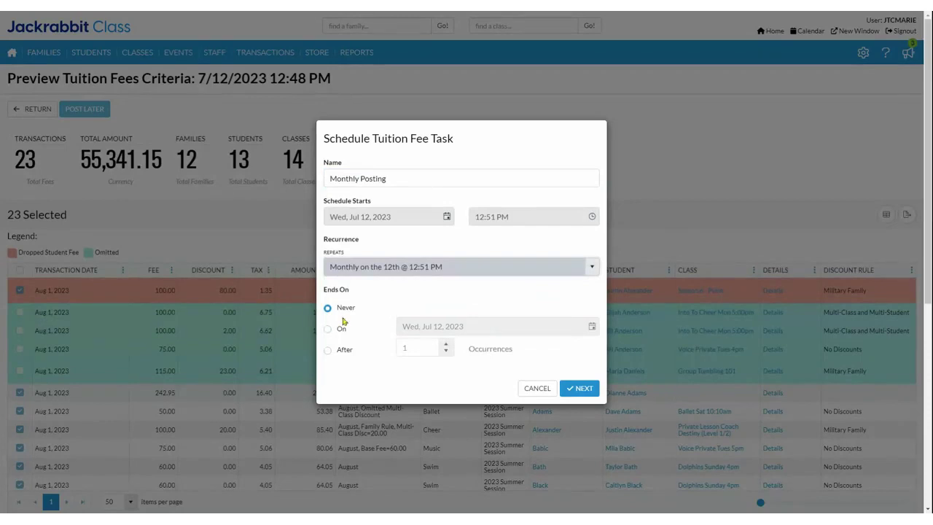
{"action": "left_click", "coordinate": [572, 390]}
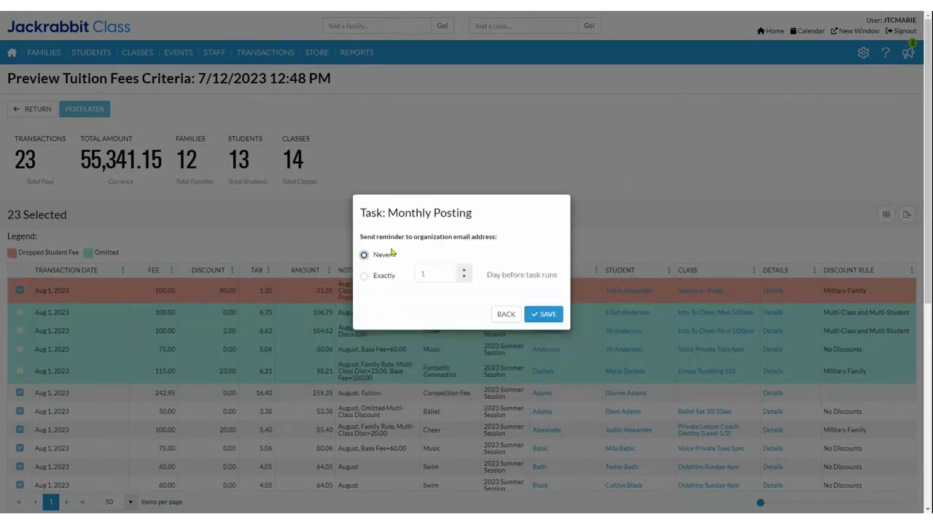
Save the Monthly Posting task with the email reminder set to Never, then review and close its creation summary
{"action": "left_click_drag", "start_coordinate": [354, 237], "coordinate": [535, 239]}
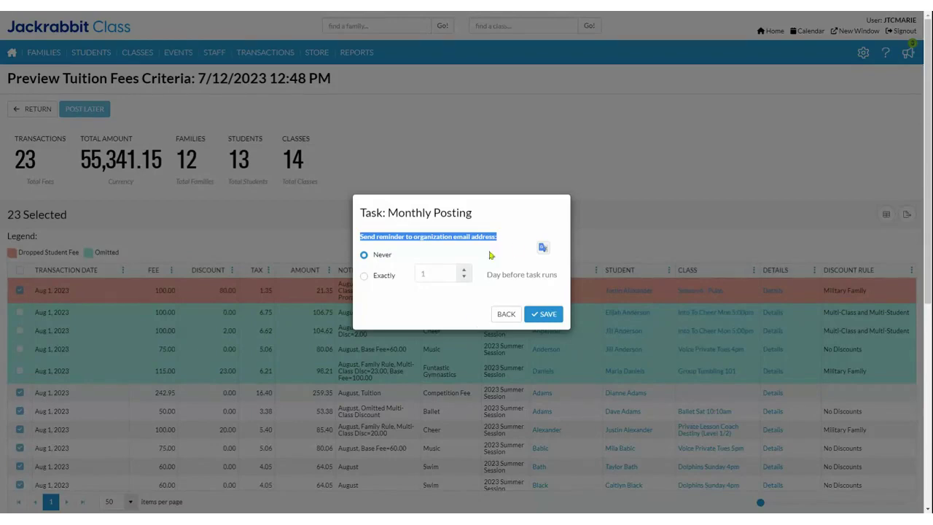
{"action": "left_click", "coordinate": [544, 315]}
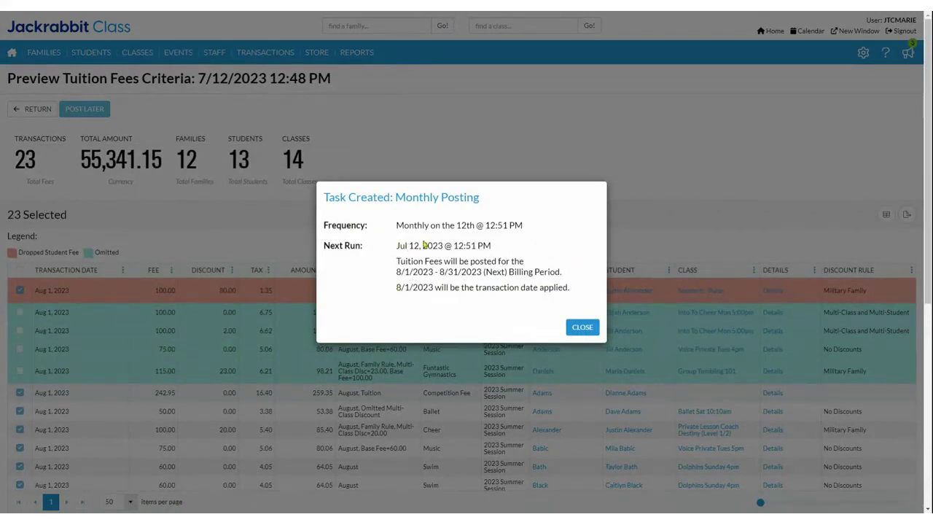
{"action": "left_click_drag", "start_coordinate": [395, 253], "coordinate": [508, 254]}
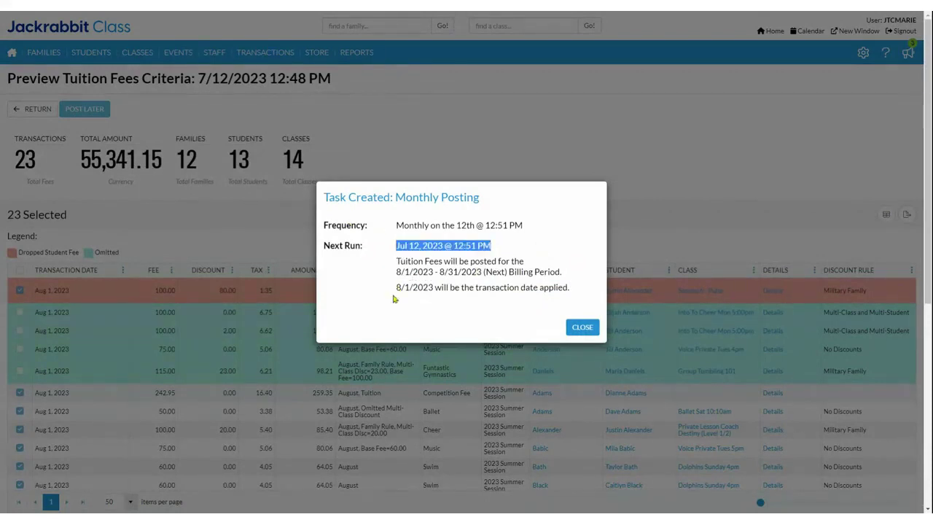
{"action": "left_click_drag", "start_coordinate": [392, 263], "coordinate": [621, 319]}
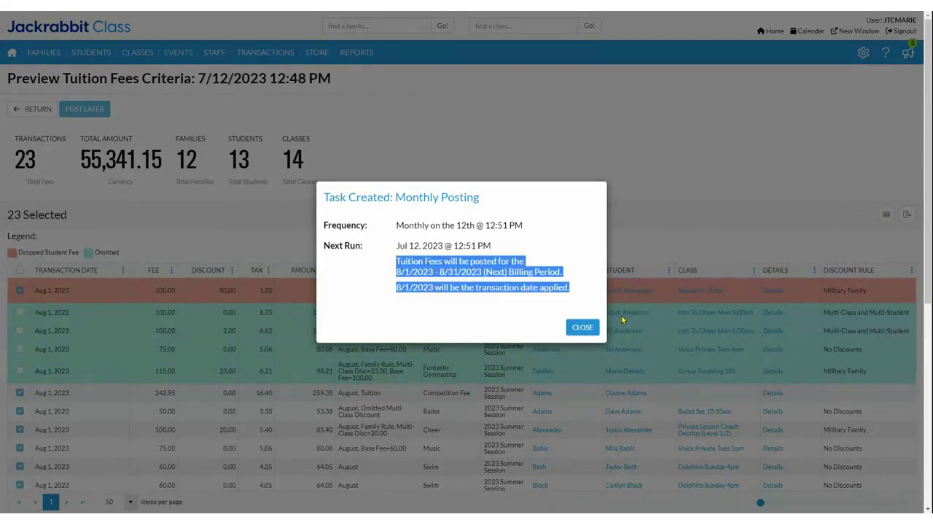
{"action": "left_click", "coordinate": [449, 323]}
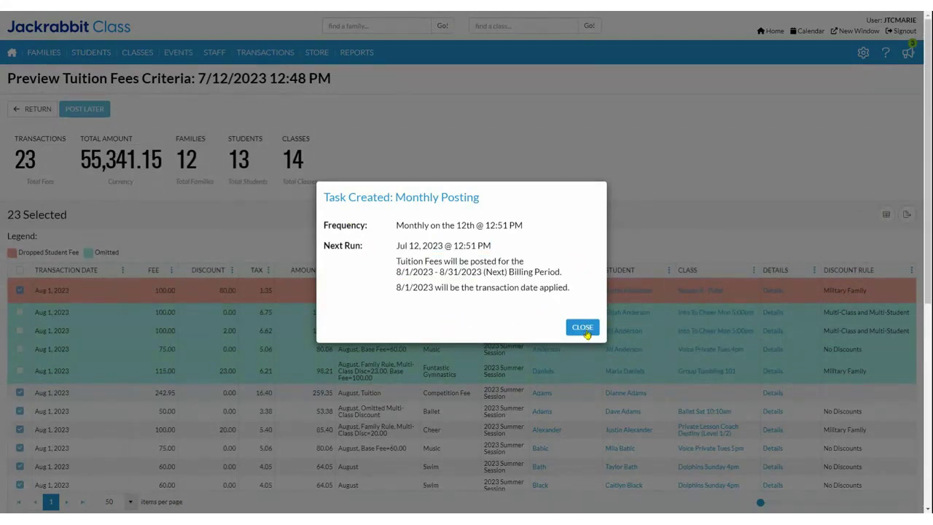
{"action": "left_click", "coordinate": [583, 330]}
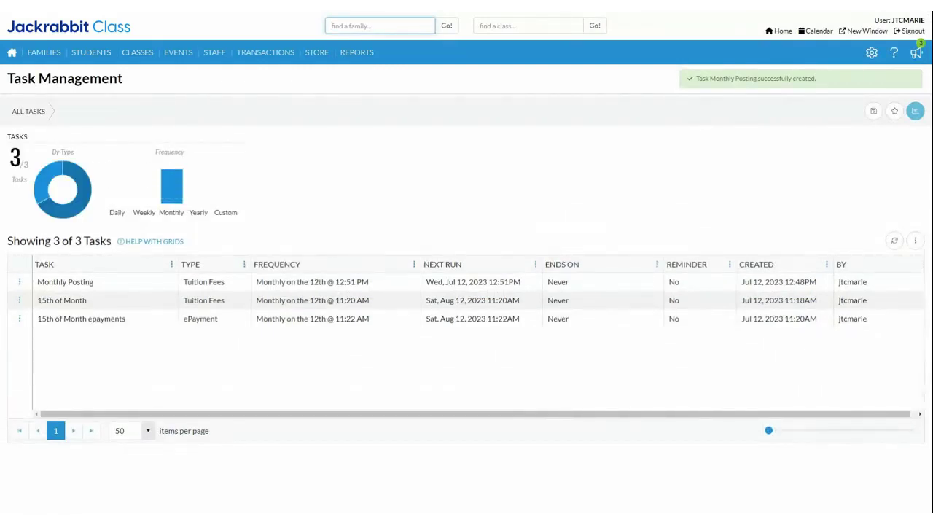
Examine the posting criteria, discount rules and client settings of the 15th of Month task
{"action": "left_click", "coordinate": [448, 219]}
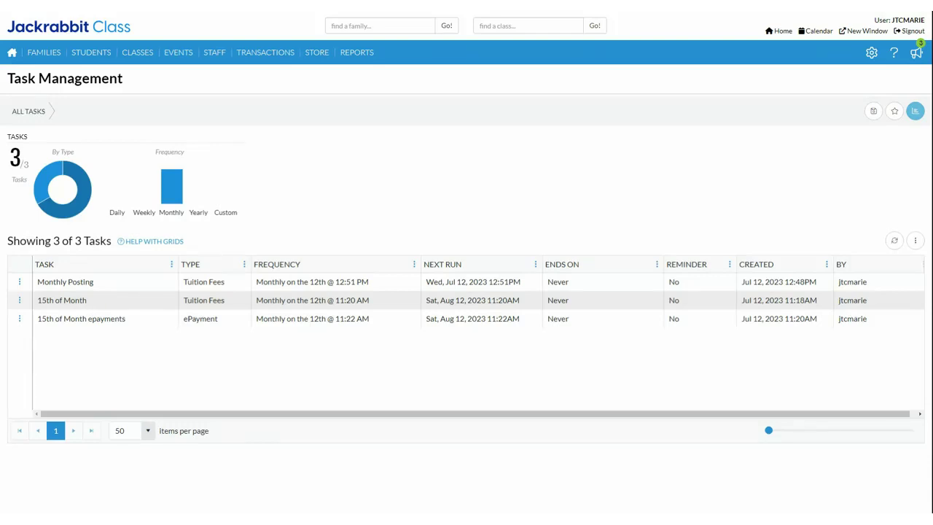
{"action": "left_click", "coordinate": [20, 301]}
{"action": "left_click", "coordinate": [42, 317]}
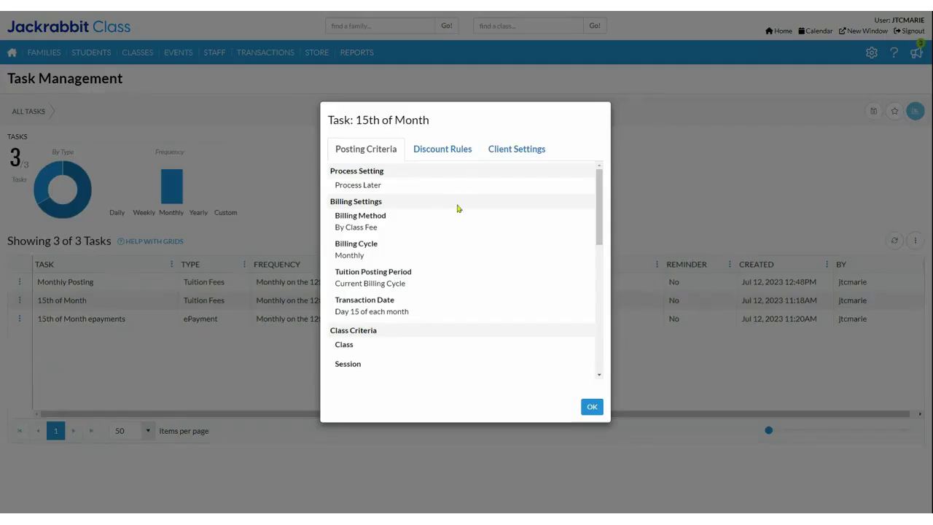
{"action": "left_click", "coordinate": [445, 158]}
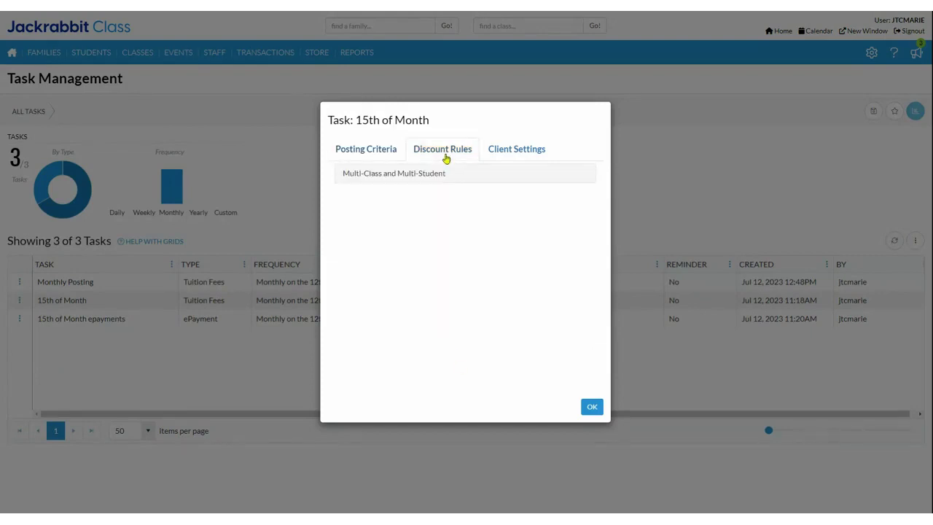
{"action": "left_click", "coordinate": [493, 148]}
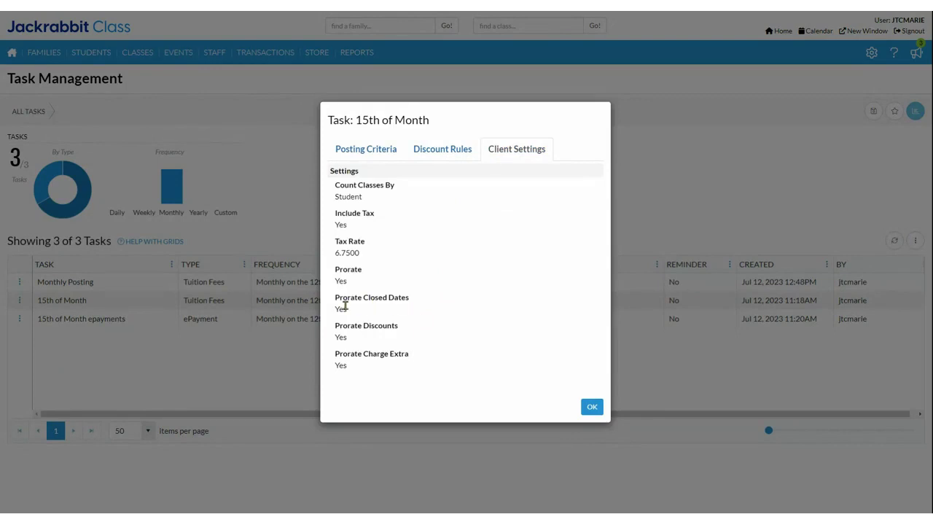
{"action": "left_click", "coordinate": [594, 413]}
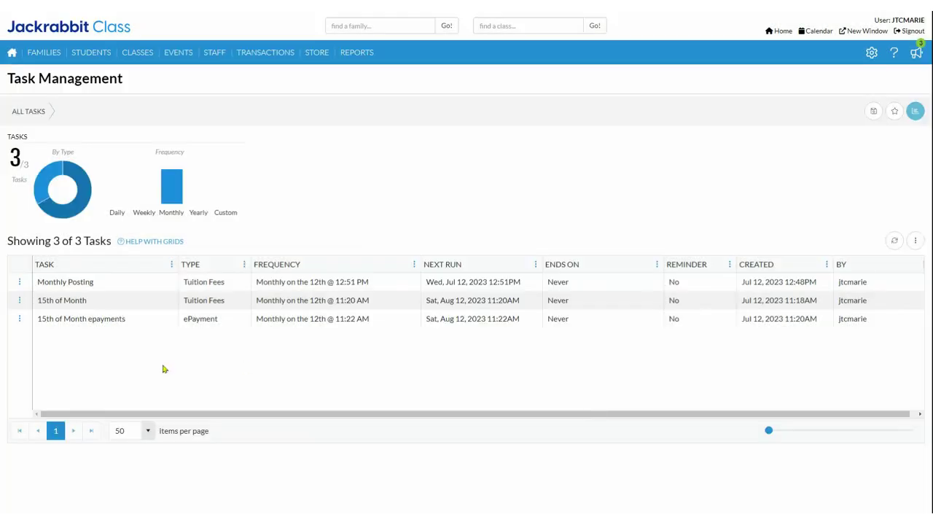
Examine the payment settings, family criteria and transaction criteria of the 15th of Month epayments task
{"action": "left_click", "coordinate": [19, 318]}
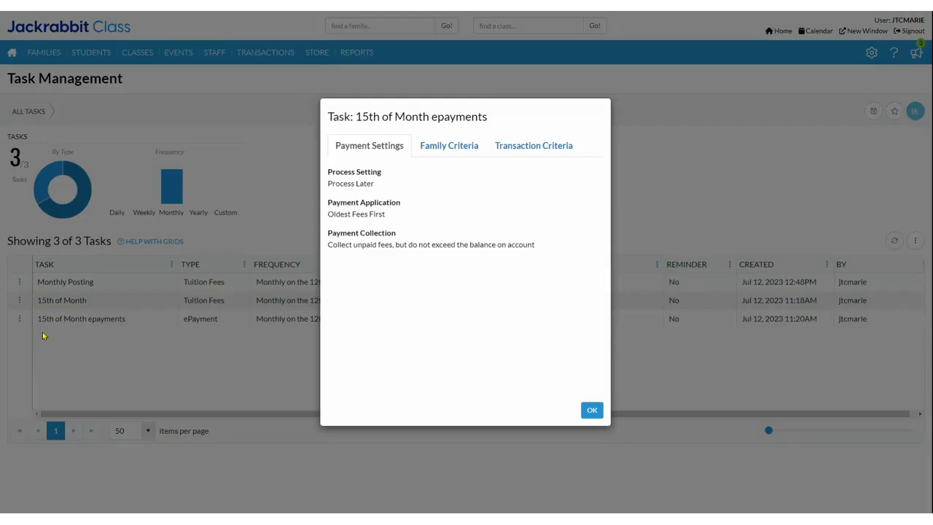
{"action": "left_click", "coordinate": [42, 331]}
{"action": "left_click", "coordinate": [450, 151]}
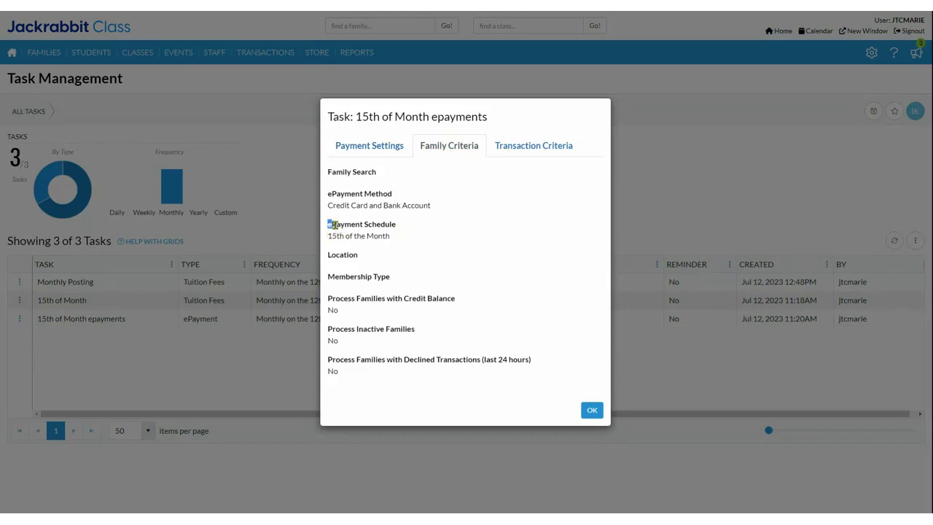
{"action": "left_click_drag", "start_coordinate": [327, 221], "coordinate": [409, 244]}
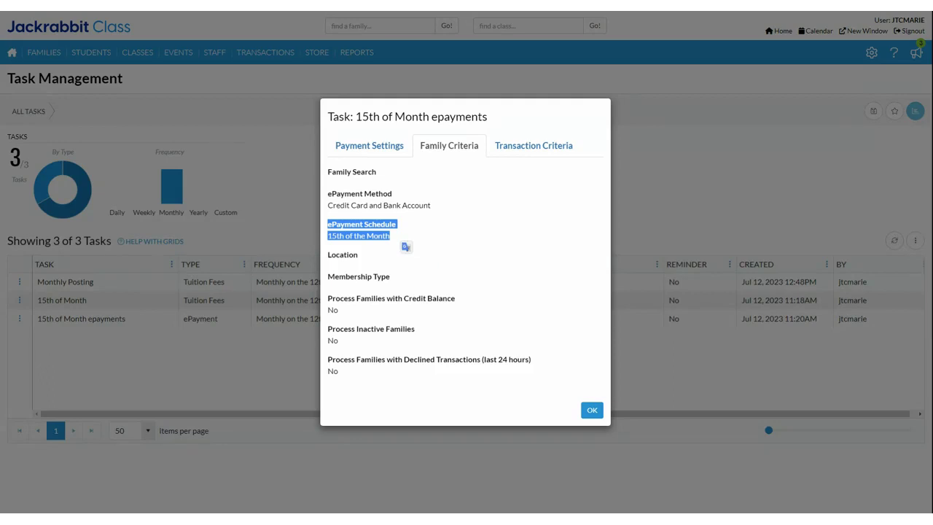
{"action": "left_click", "coordinate": [537, 158]}
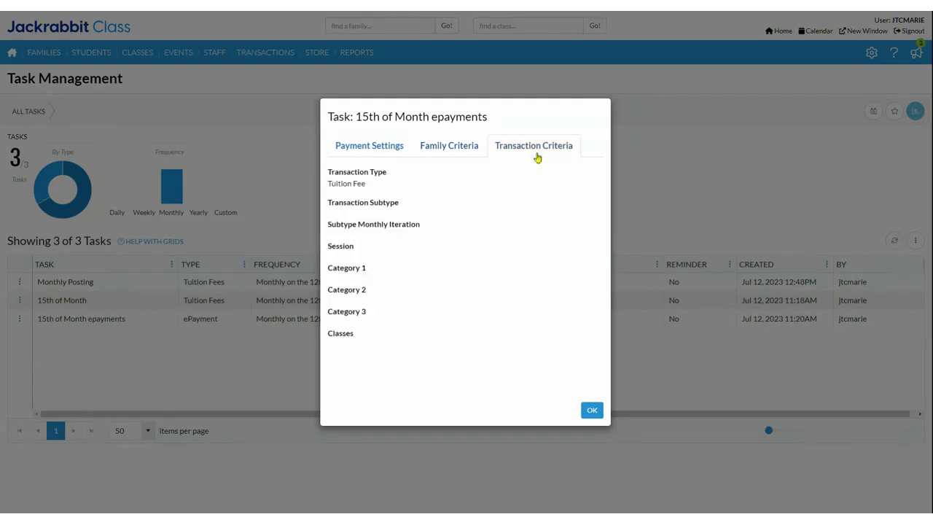
{"action": "left_click_drag", "start_coordinate": [327, 183], "coordinate": [377, 189]}
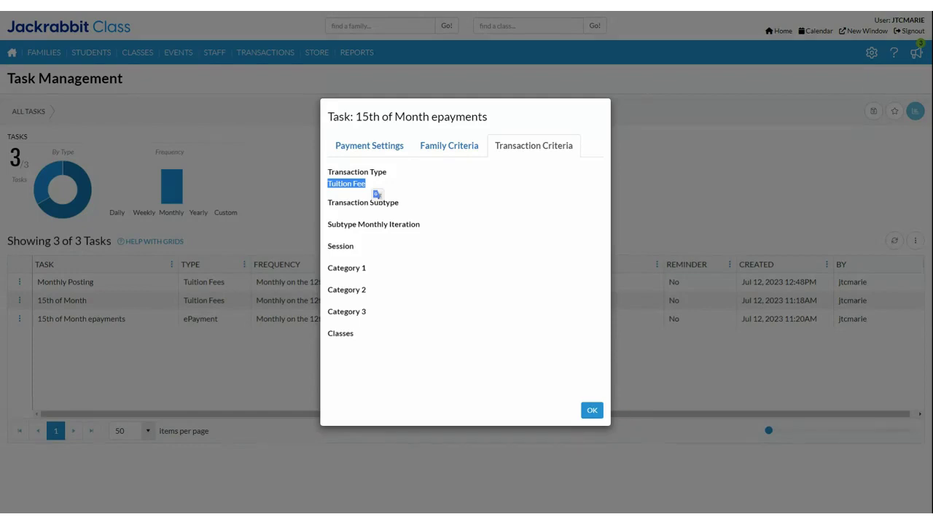
{"action": "left_click", "coordinate": [592, 411]}
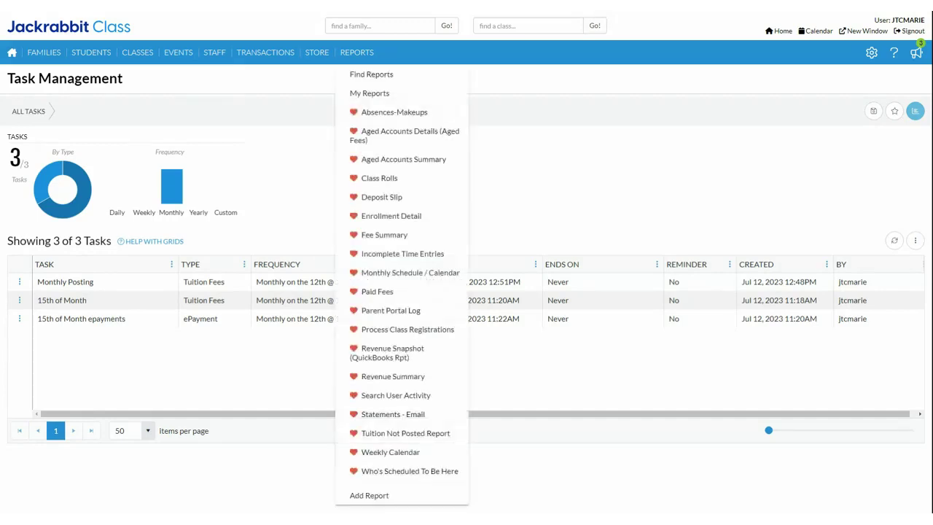
Find the family by last name and show its billing information
{"action": "left_click", "coordinate": [359, 29]}
{"action": "type", "text": "cain"}
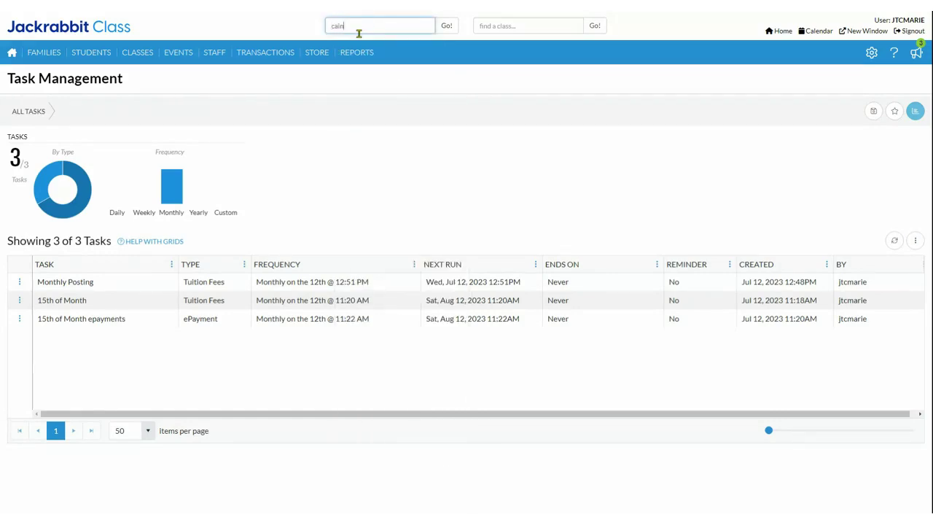
{"action": "key", "text": "Return"}
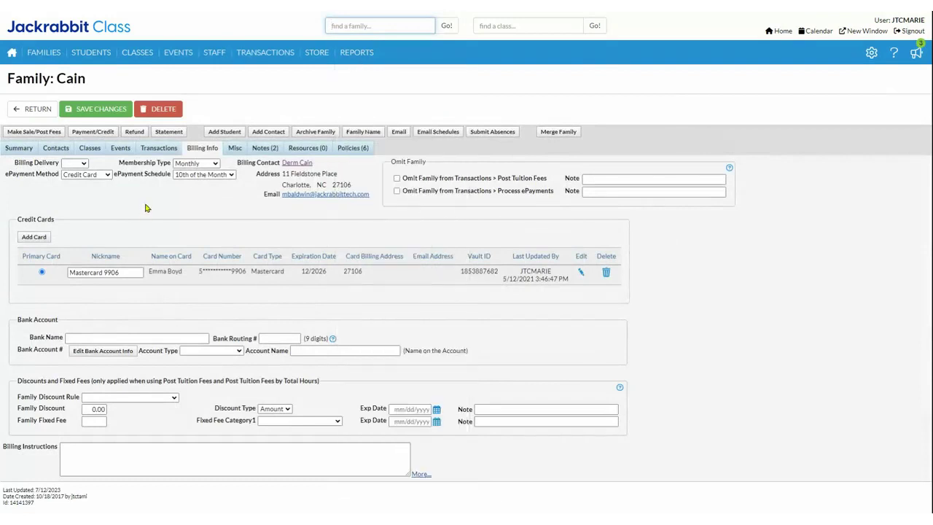
{"action": "left_click", "coordinate": [148, 211]}
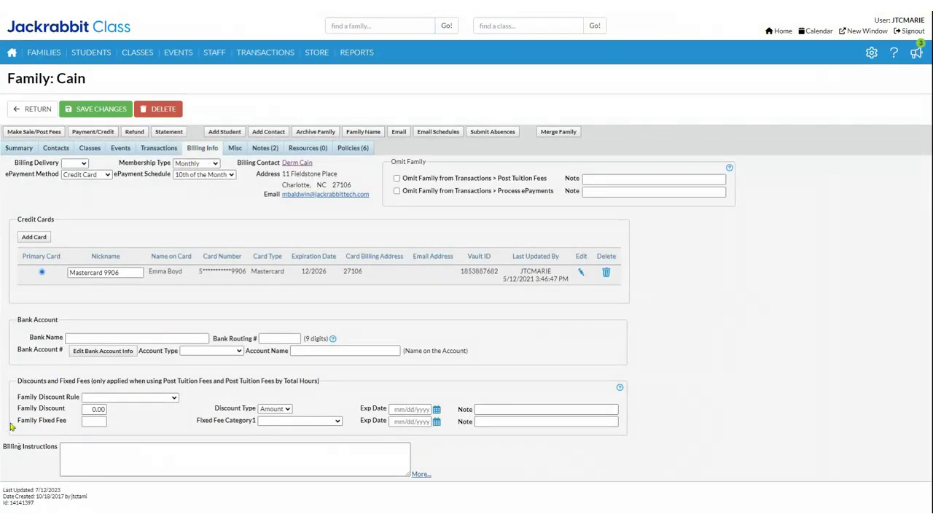
Review the family's discount rule, family discount, fixed fee and Omit Family settings, then return to the task list
{"action": "left_click", "coordinate": [143, 399]}
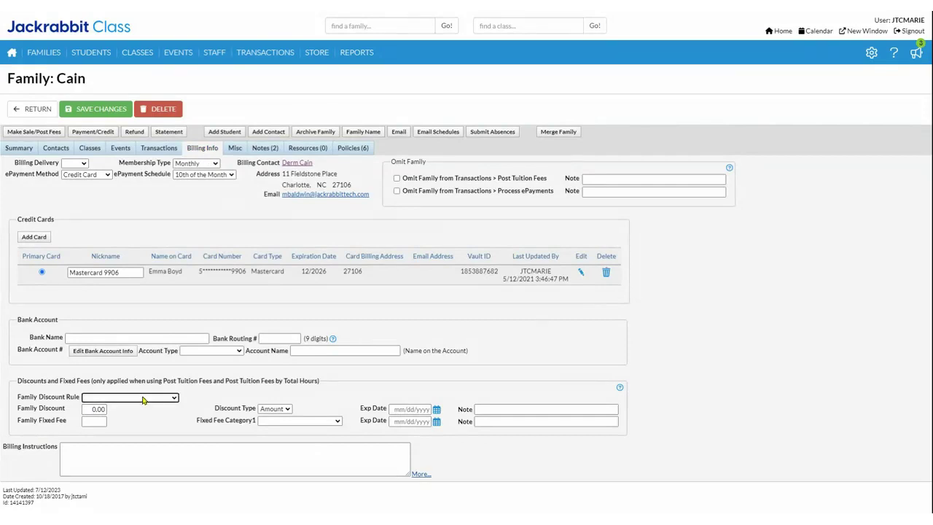
{"action": "left_click_drag", "start_coordinate": [83, 410], "coordinate": [174, 413]}
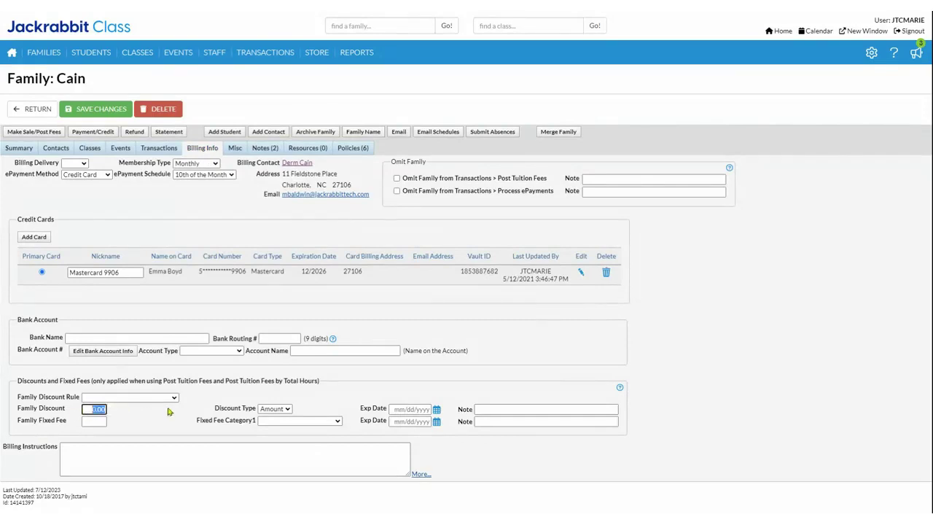
{"action": "left_click", "coordinate": [135, 432]}
{"action": "left_click", "coordinate": [93, 419]}
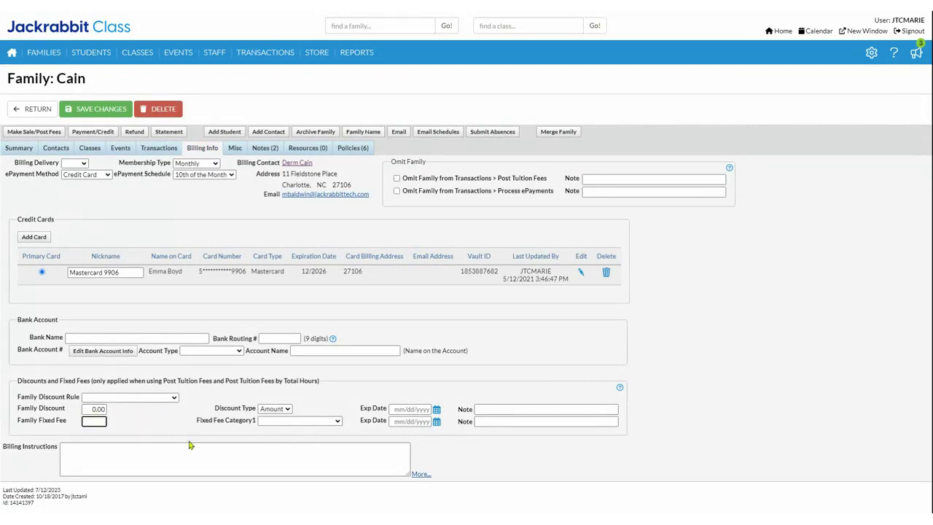
{"action": "left_click", "coordinate": [158, 427]}
{"action": "left_click_drag", "start_coordinate": [390, 161], "coordinate": [428, 162]}
{"action": "left_click", "coordinate": [22, 109]}
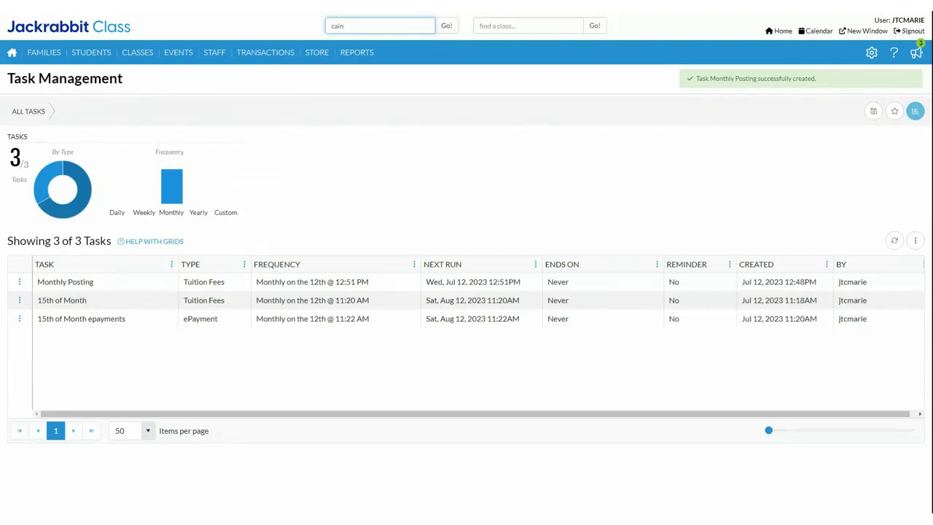
Reload the scheduled task list and check the next run date of the Monthly Posting task
{"action": "left_click", "coordinate": [356, 144]}
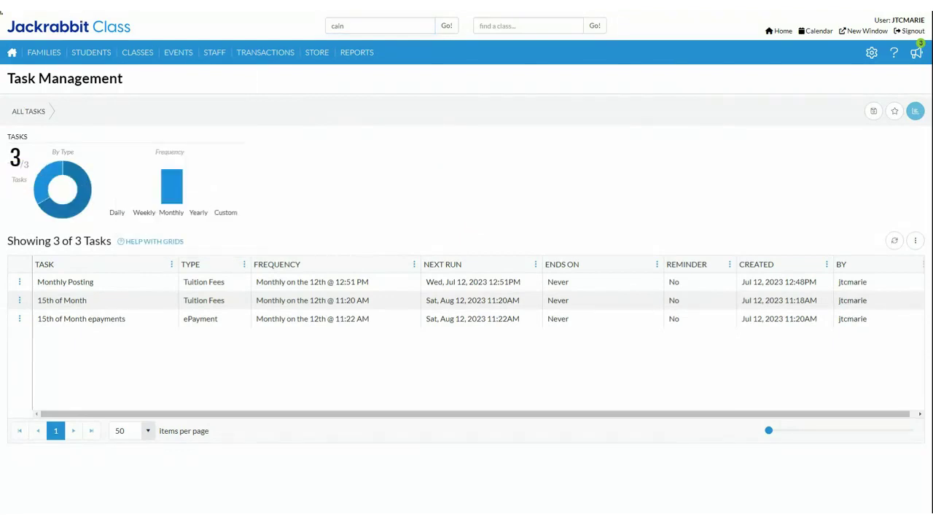
{"action": "mouse_move", "coordinate": [44, 52]}
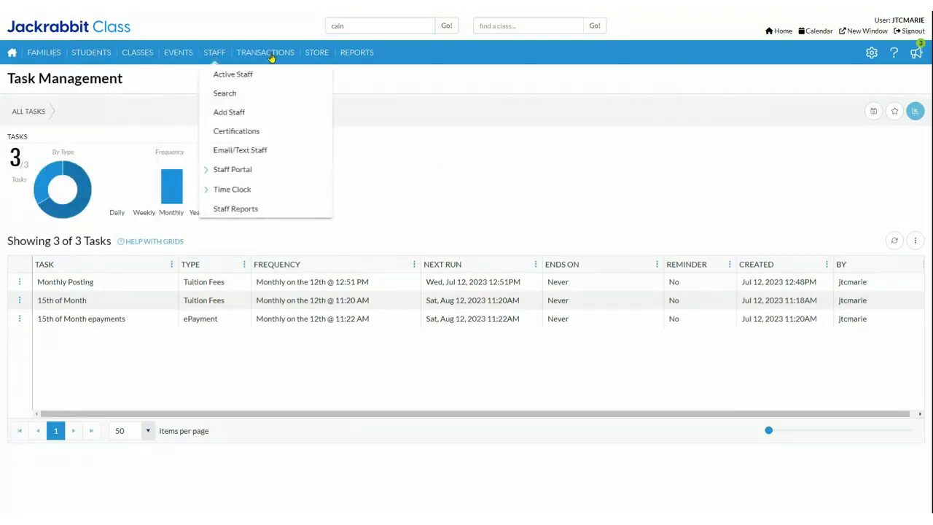
{"action": "mouse_move", "coordinate": [269, 57]}
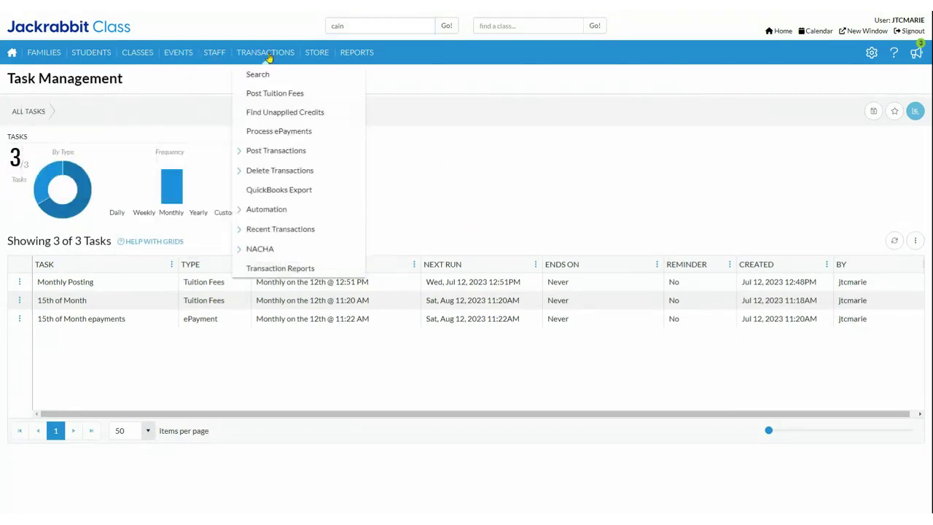
{"action": "left_click", "coordinate": [261, 213]}
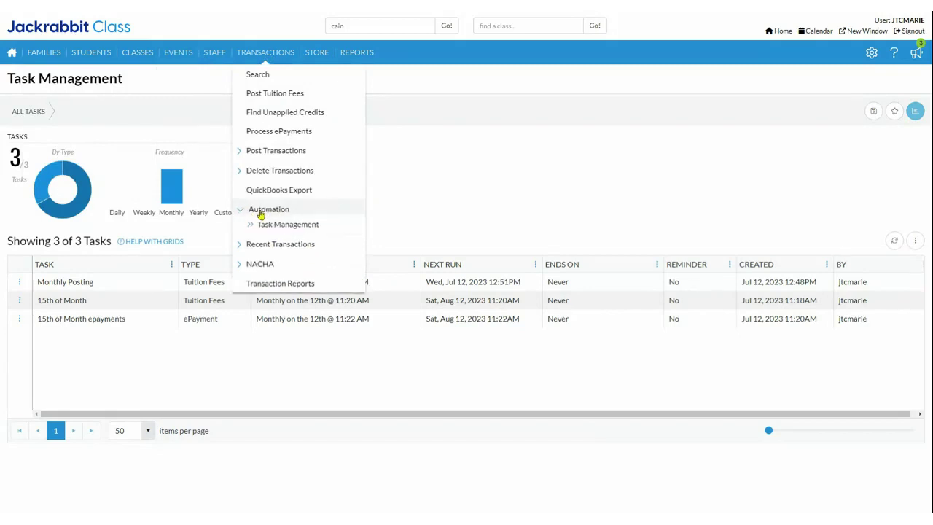
{"action": "left_click", "coordinate": [284, 226]}
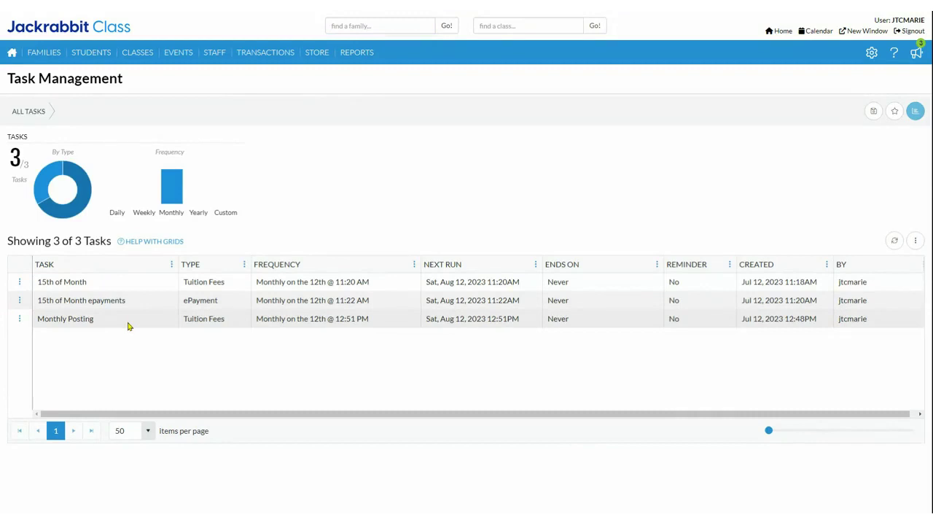
{"action": "left_click_drag", "start_coordinate": [426, 318], "coordinate": [522, 326]}
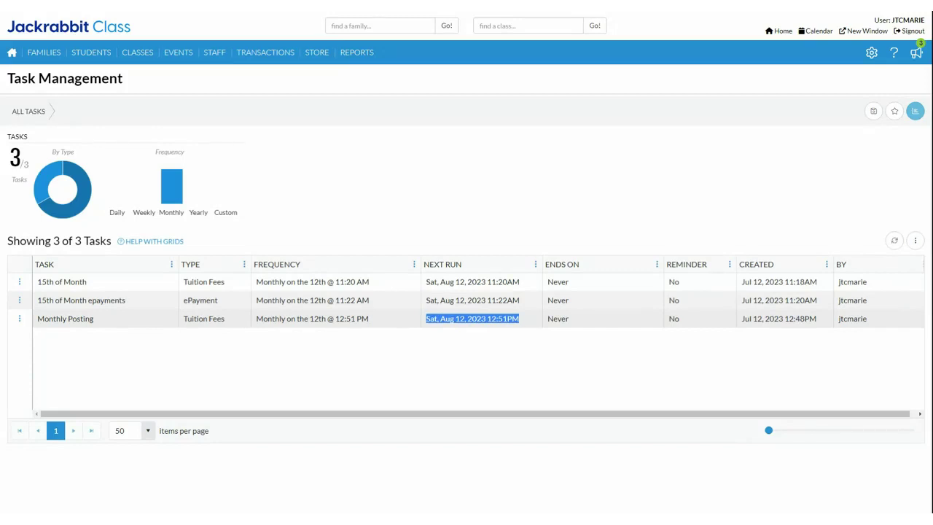
Start an ePayment run set to process later, with its schedule start time at 12:55pm on 7/12/2023
{"action": "left_click", "coordinate": [12, 54]}
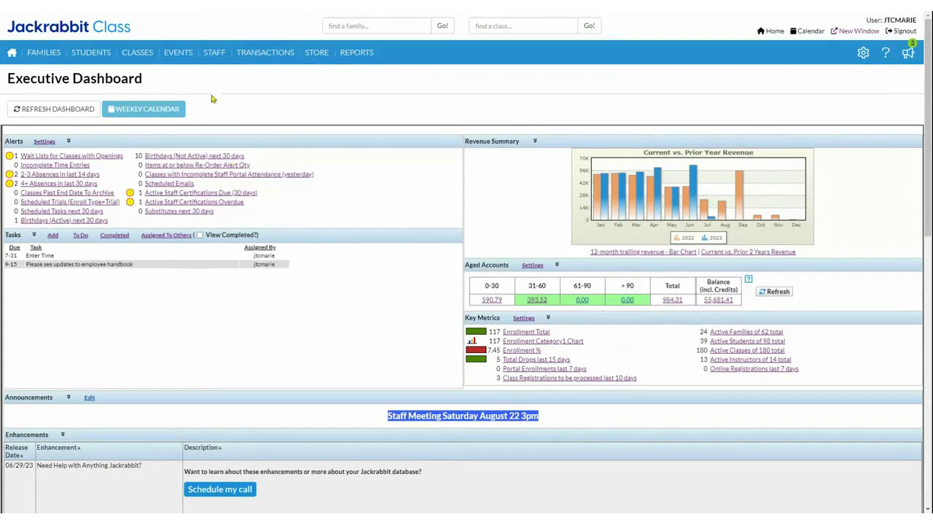
{"action": "mouse_move", "coordinate": [257, 55]}
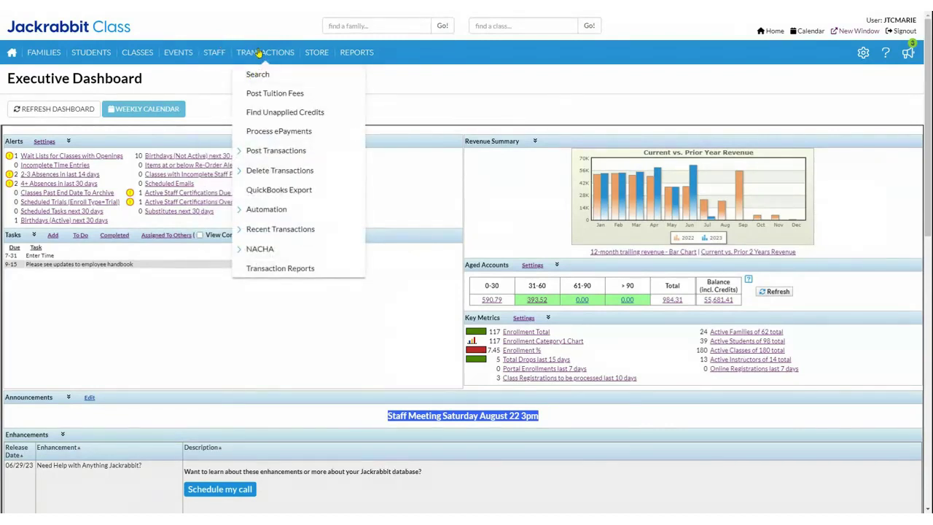
{"action": "left_click", "coordinate": [294, 134]}
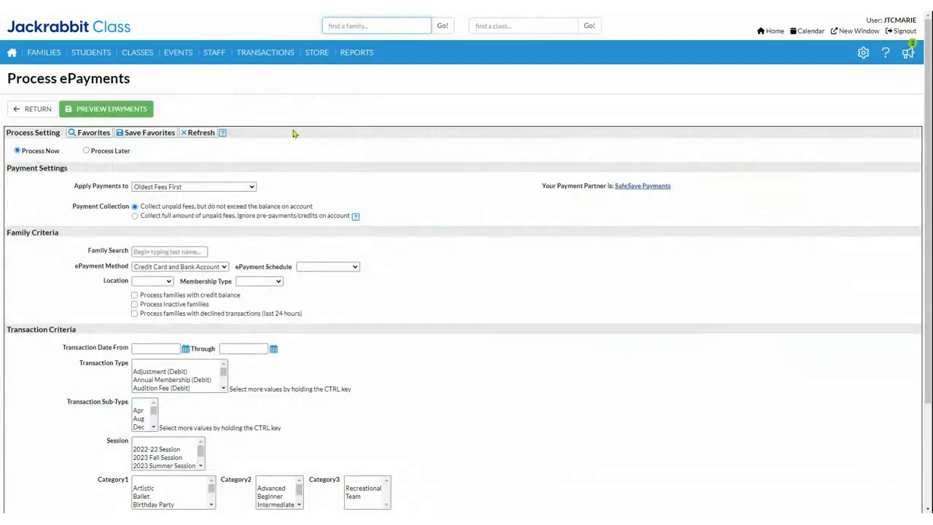
{"action": "left_click", "coordinate": [87, 151]}
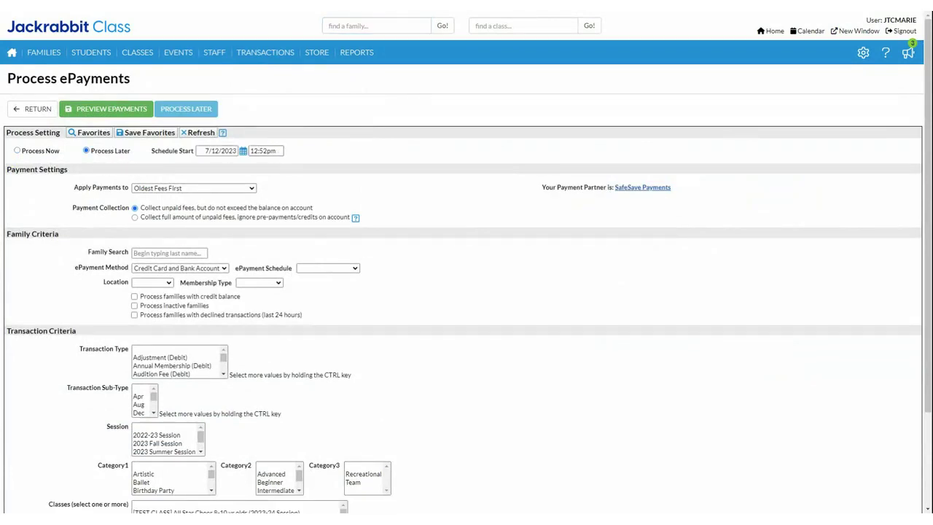
{"action": "left_click", "coordinate": [265, 151]}
{"action": "key", "text": "BackSpace"}
{"action": "type", "text": "5"}
{"action": "left_click", "coordinate": [432, 191]}
Limit the ePayments to the Tuition Fee (Debit) transaction type and proceed to scheduling them as a task
{"action": "left_click_drag", "start_coordinate": [224, 375], "coordinate": [224, 375]}
{"action": "left_click", "coordinate": [151, 374]}
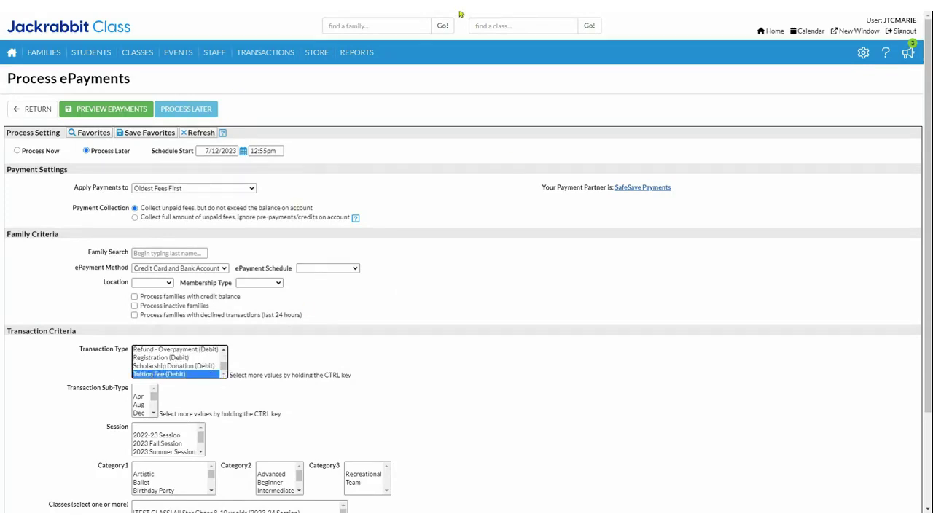
{"action": "left_click", "coordinate": [183, 110]}
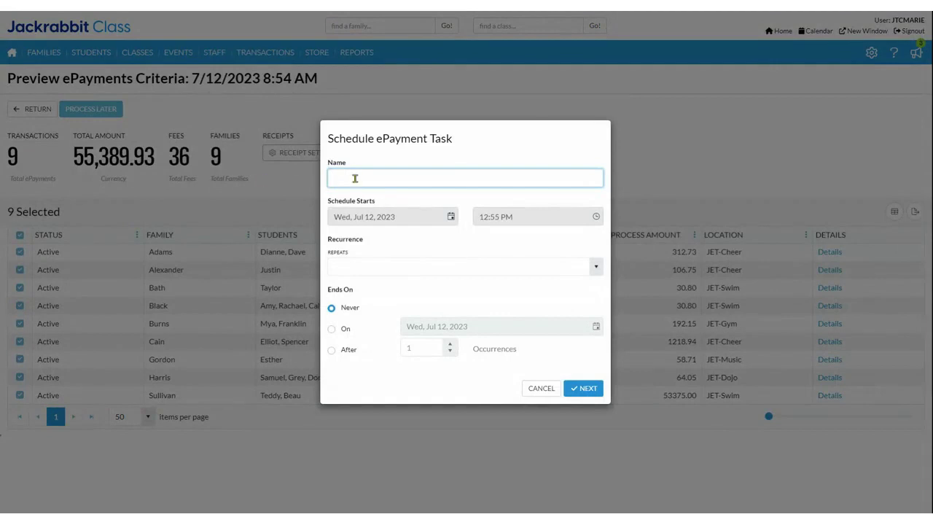
Create the ePayment task "Monthly Tuiton Payments", repeating monthly on the 12th @ 12:55 PM, never ending and without a reminder
{"action": "type", "text": "Monthly Tuiton Payments"}
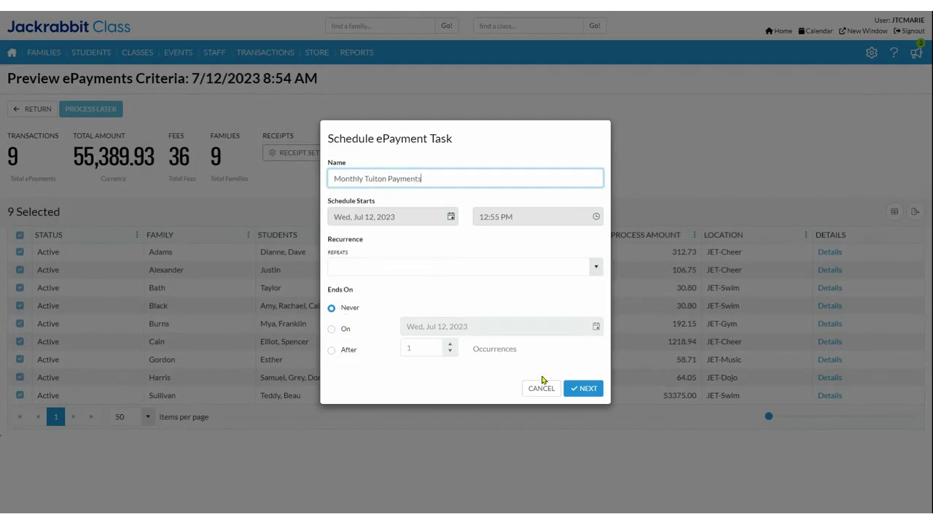
{"action": "left_click", "coordinate": [581, 392]}
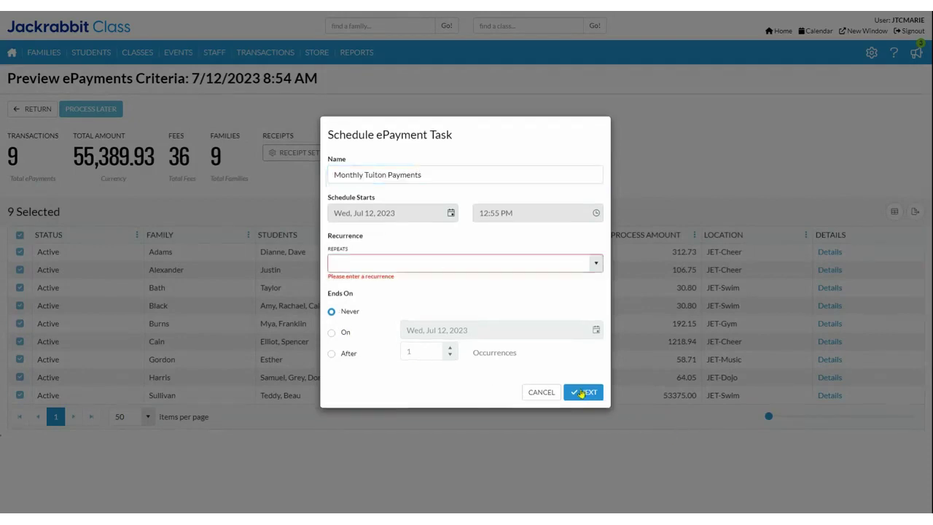
{"action": "left_click", "coordinate": [483, 268]}
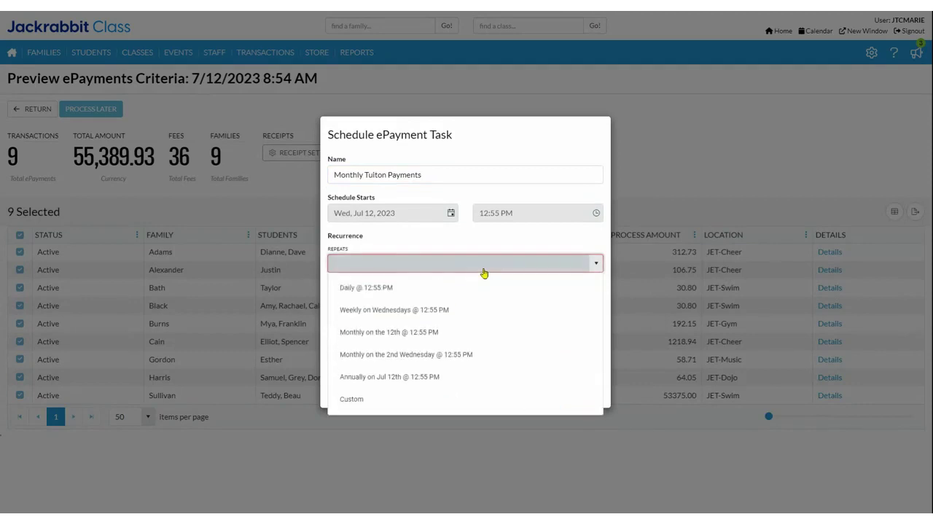
{"action": "left_click", "coordinate": [369, 336]}
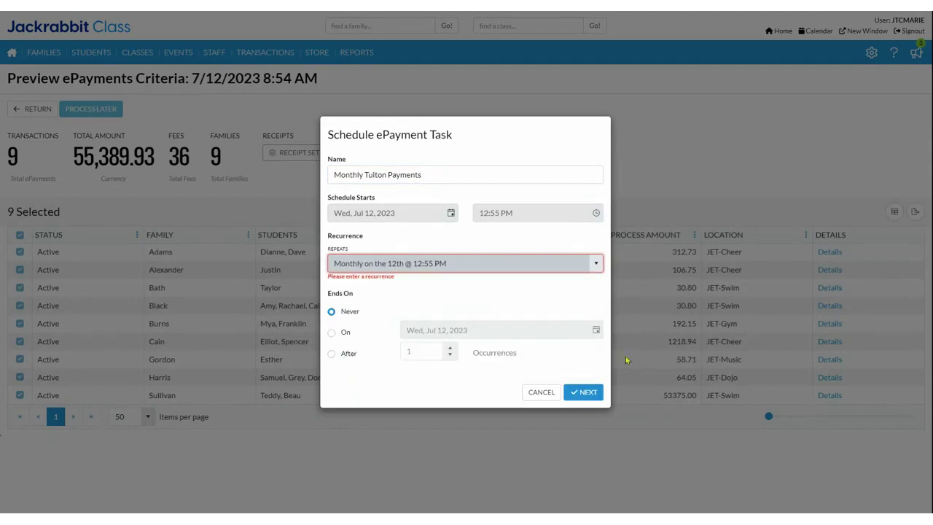
{"action": "left_click", "coordinate": [587, 394]}
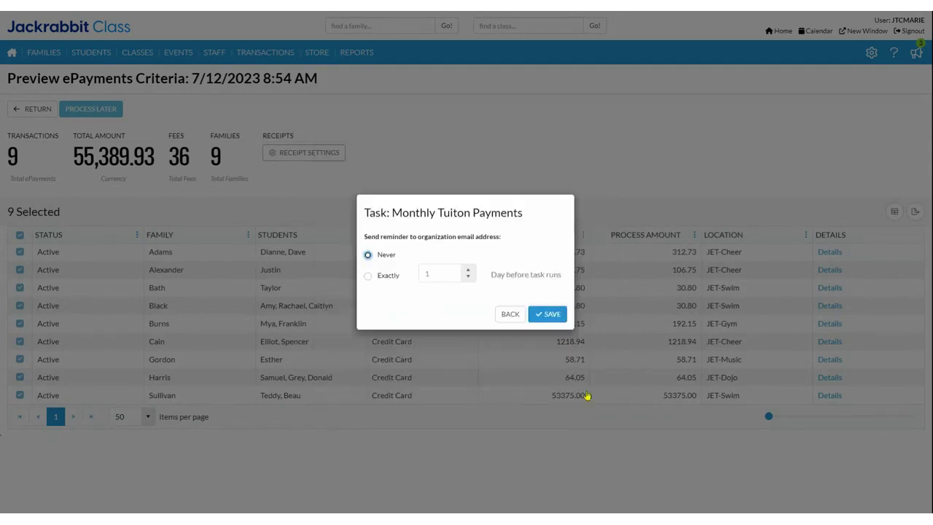
{"action": "left_click", "coordinate": [545, 315]}
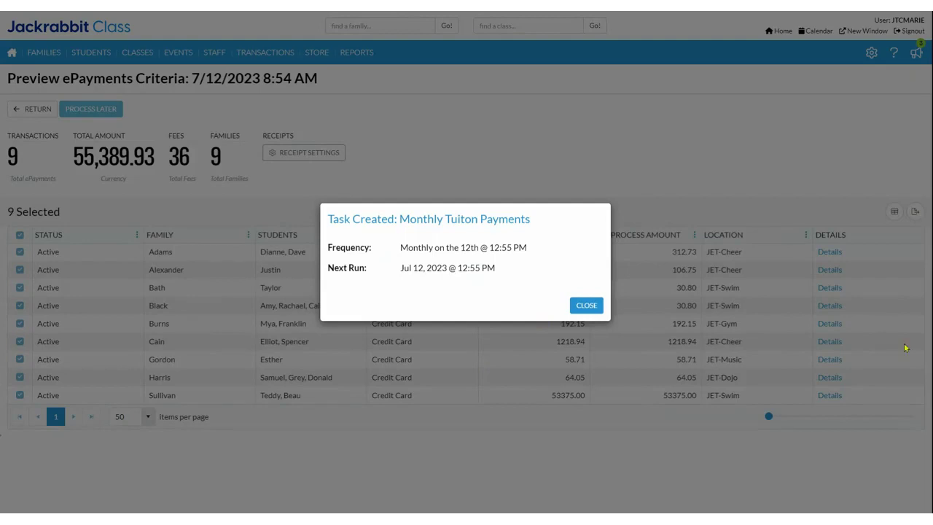
{"action": "left_click", "coordinate": [587, 306]}
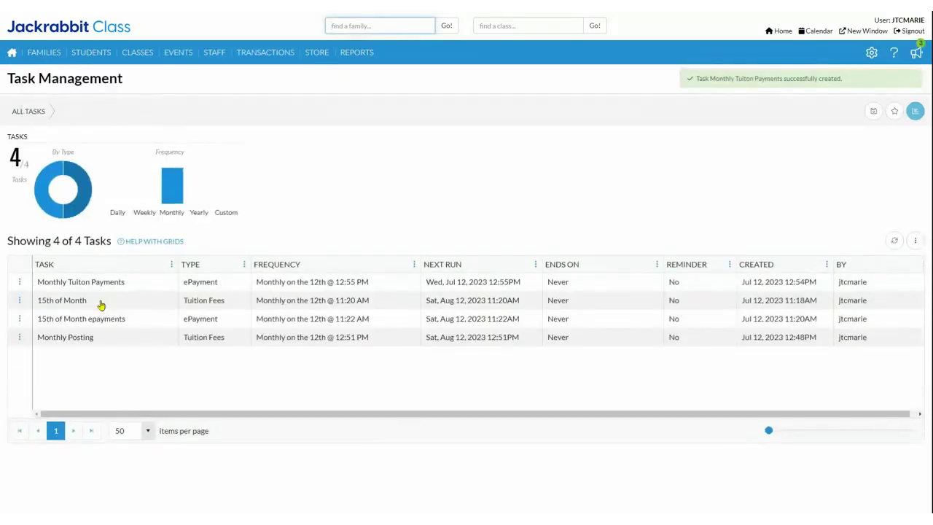
Check the frequency and next run date of the Monthly Tuiton Payments task in the task list
{"action": "left_click", "coordinate": [144, 281]}
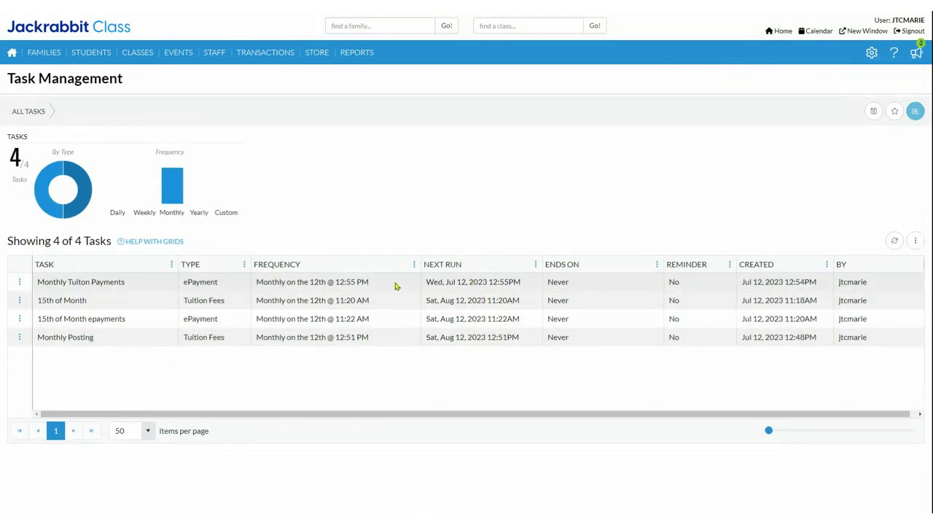
{"action": "left_click_drag", "start_coordinate": [425, 283], "coordinate": [519, 284]}
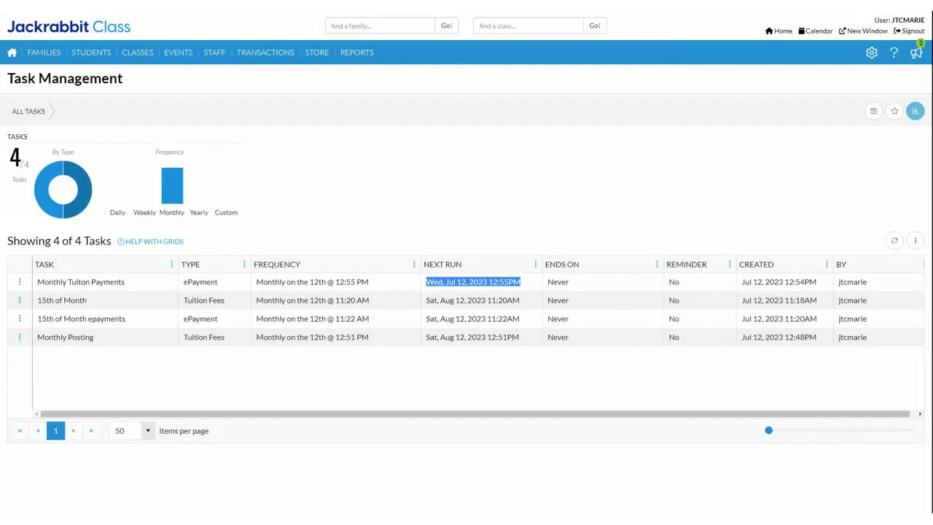
{"action": "left_click", "coordinate": [306, 178]}
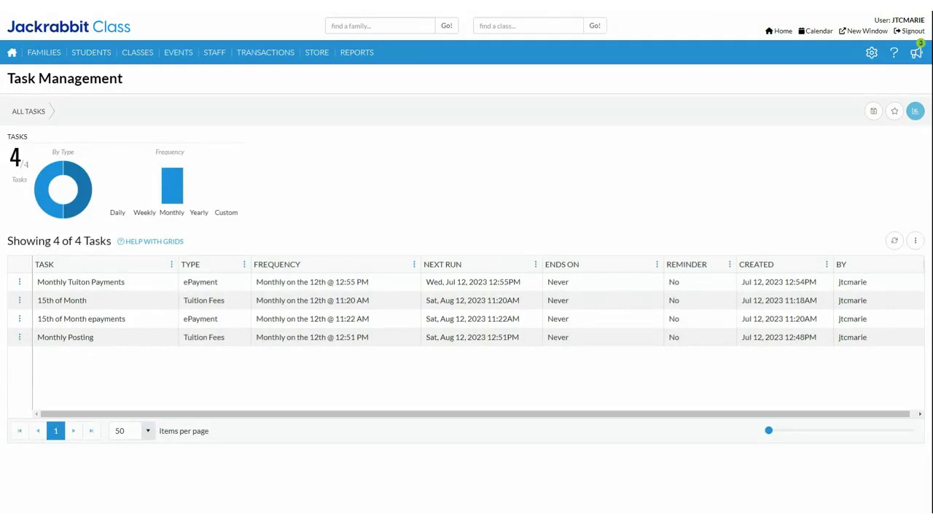
Return to the Executive Dashboard and review the current versus prior year revenue chart
{"action": "left_click", "coordinate": [11, 54]}
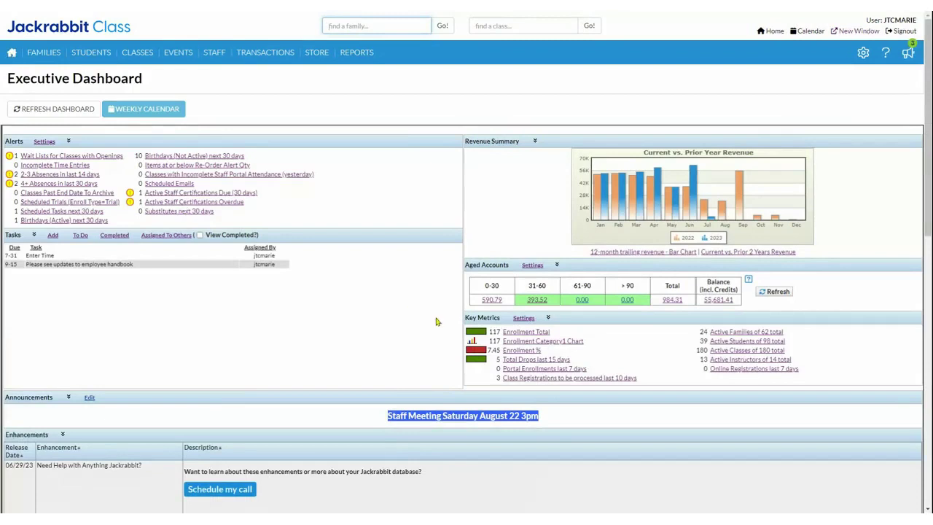
{"action": "mouse_move", "coordinate": [633, 207]}
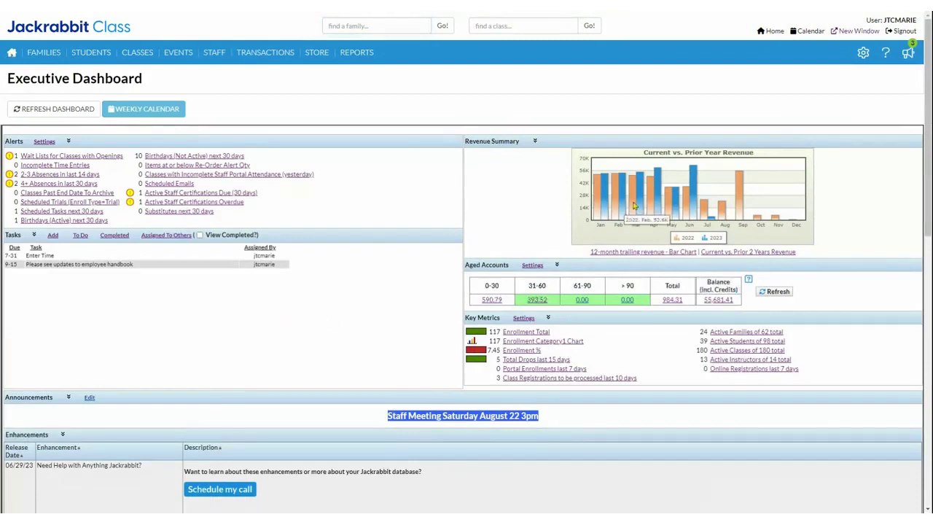
{"action": "mouse_move", "coordinate": [698, 174]}
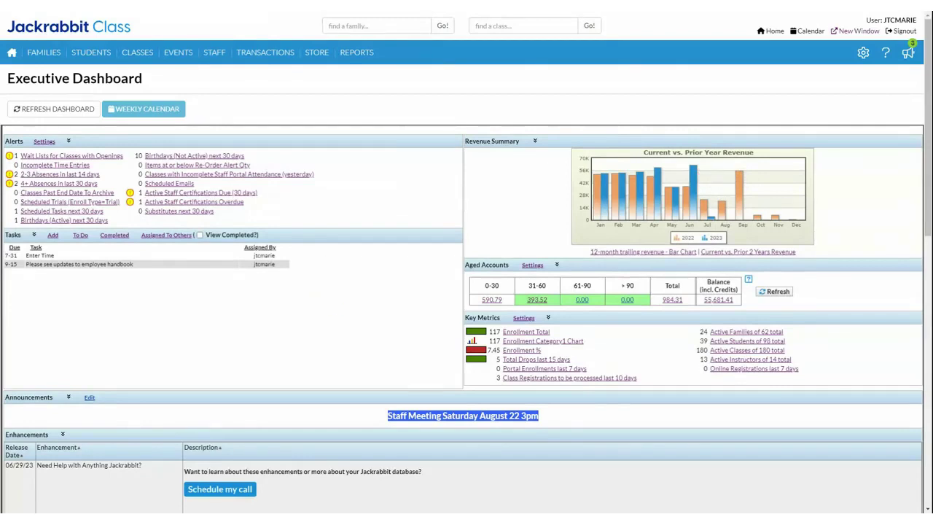
Reopen Task Management, view the editable schedule of the 15th of Month tuition fee task, and cancel without changes
{"action": "left_click", "coordinate": [252, 57]}
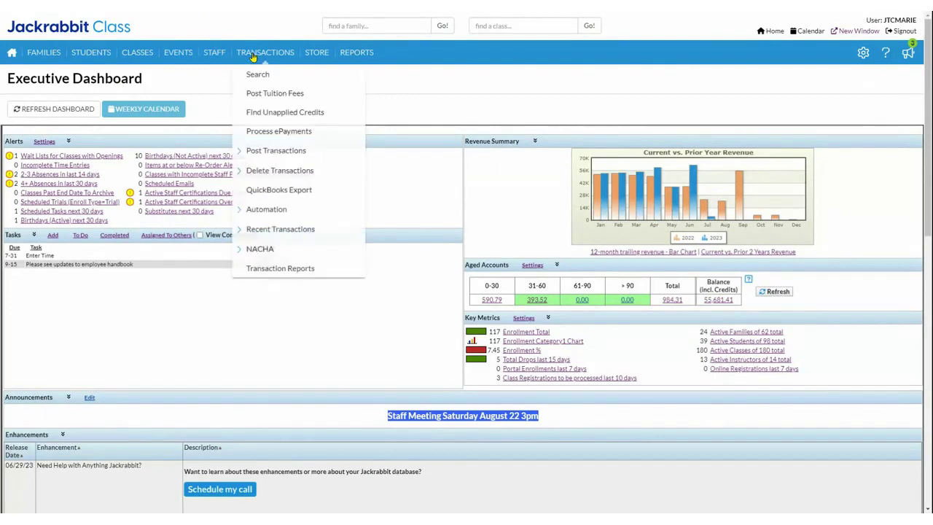
{"action": "left_click", "coordinate": [267, 209]}
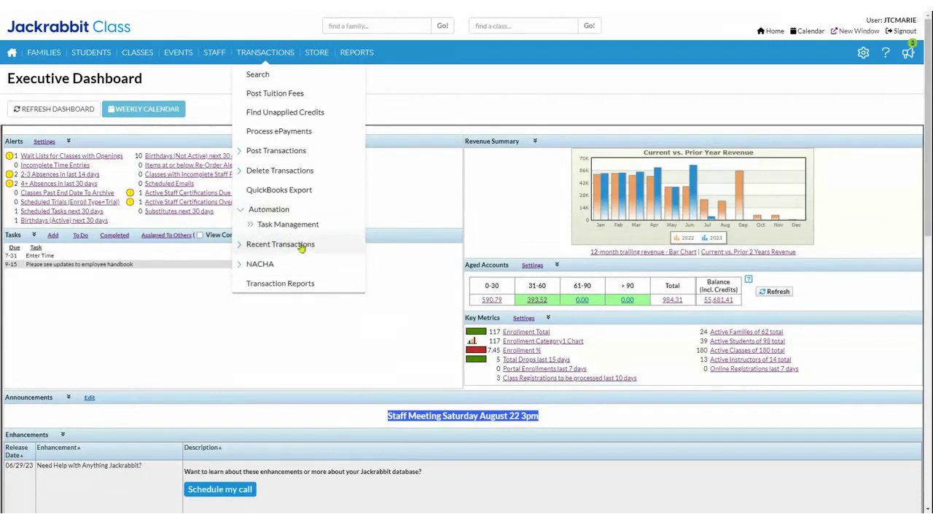
{"action": "left_click", "coordinate": [279, 228]}
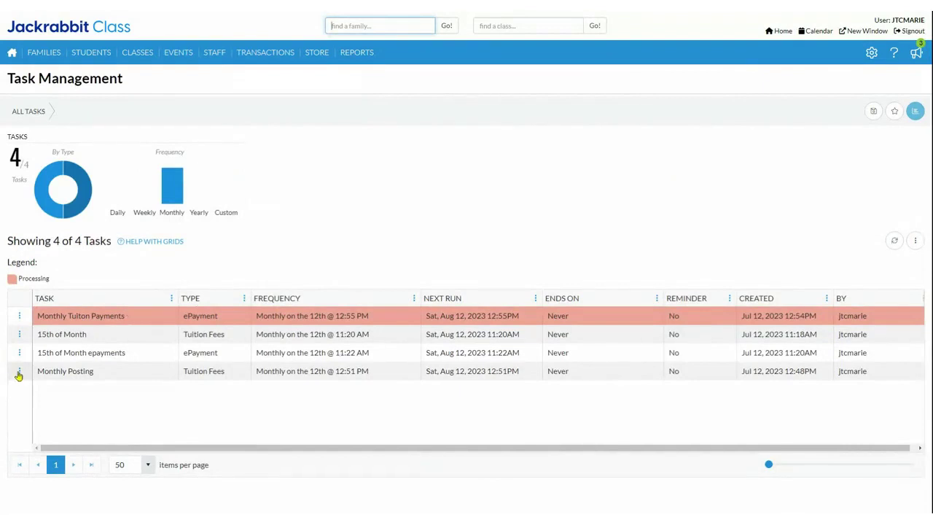
{"action": "left_click", "coordinate": [20, 336]}
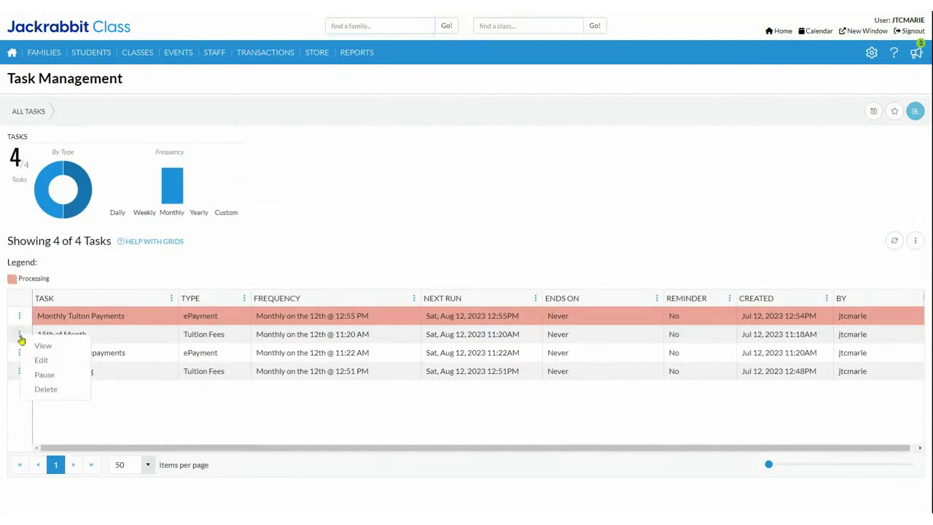
{"action": "left_click", "coordinate": [42, 360]}
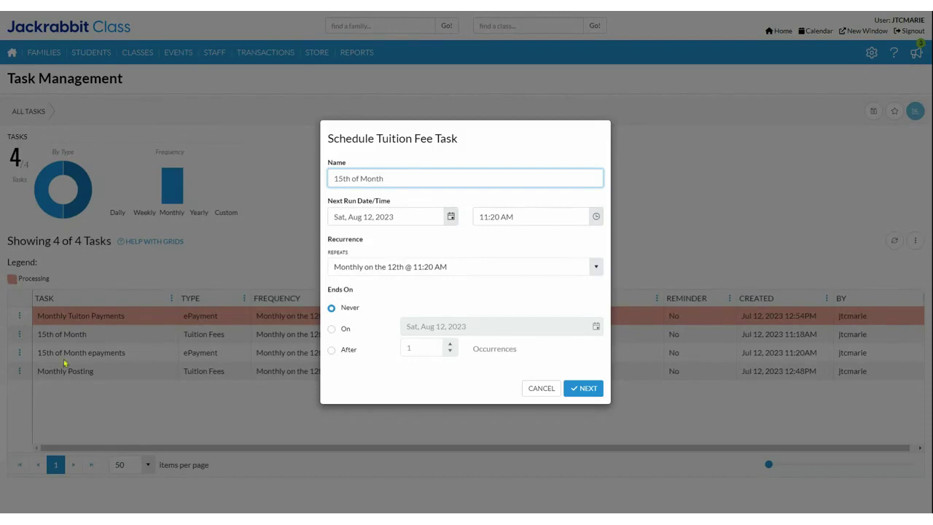
{"action": "left_click", "coordinate": [542, 388]}
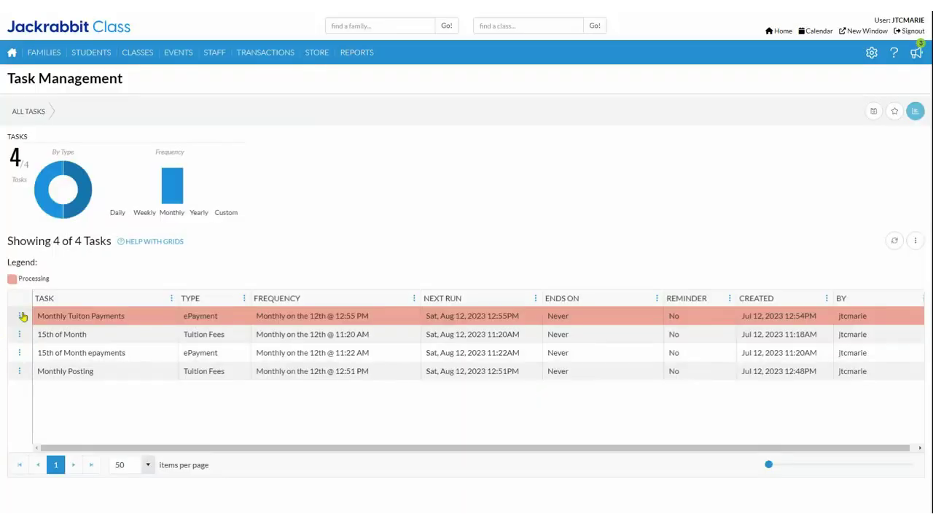
Look at the actions available for the Monthly Tuiton Payments and 15th of Month tasks without applying any
{"action": "left_click", "coordinate": [19, 316]}
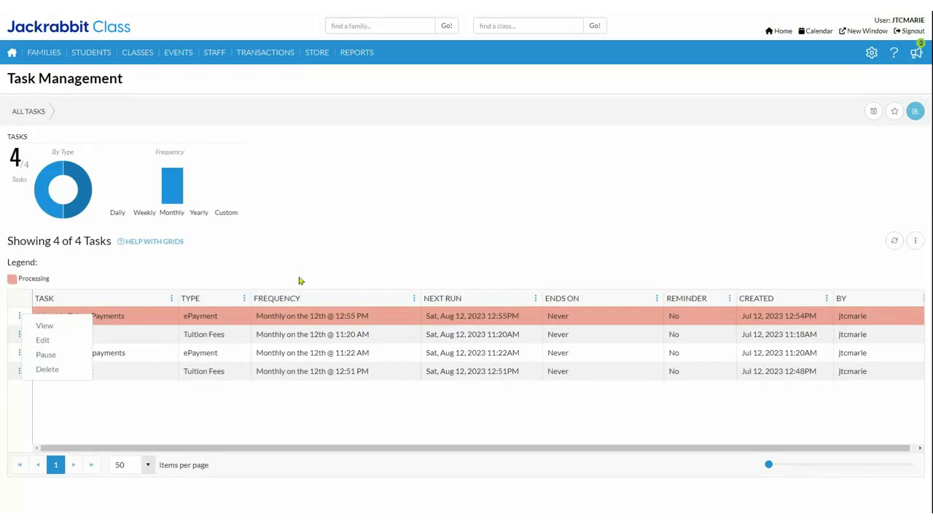
{"action": "left_click", "coordinate": [323, 246]}
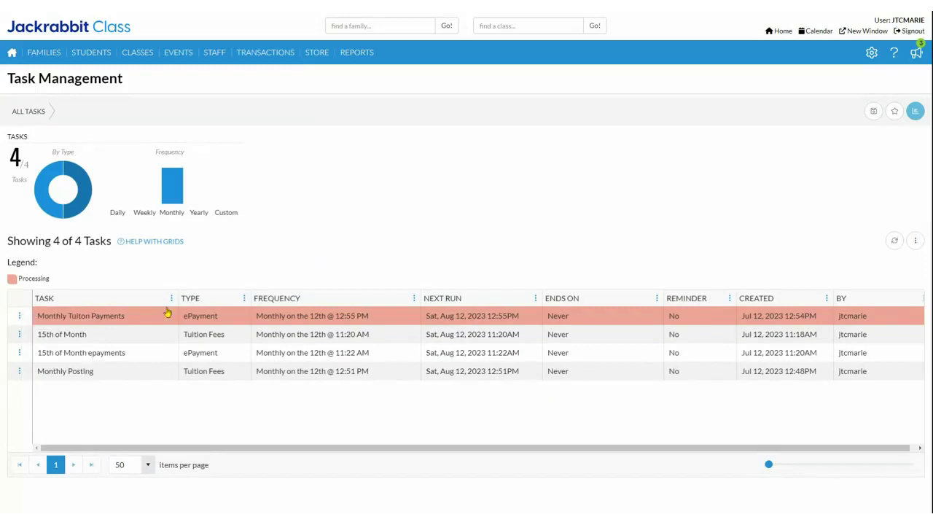
{"action": "left_click", "coordinate": [17, 336]}
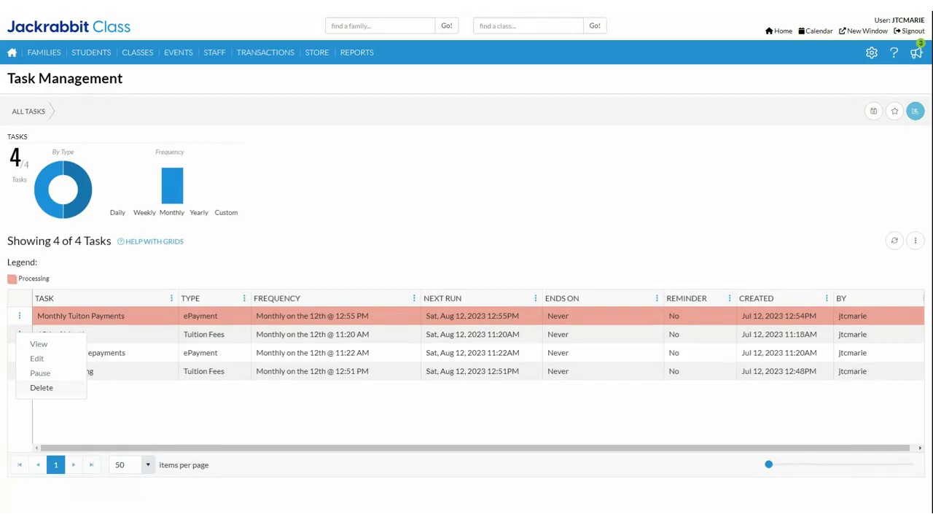
{"action": "left_click", "coordinate": [158, 435]}
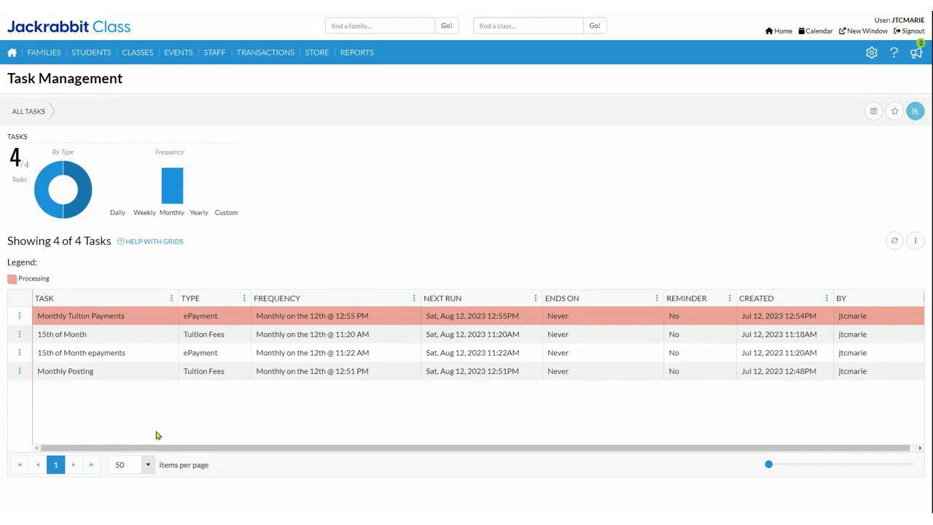
Go back to the Executive Dashboard and check the aged accounts figures in the 0-30 range
{"action": "left_click", "coordinate": [12, 54]}
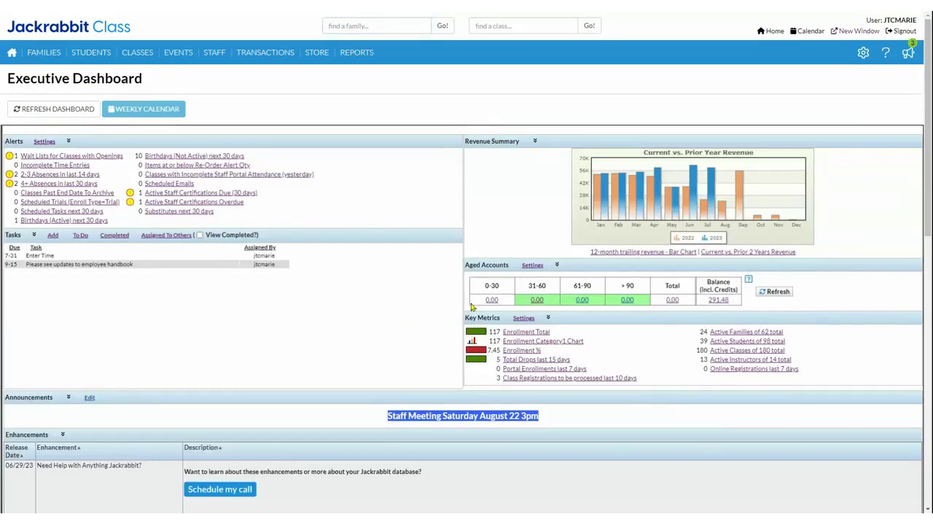
{"action": "left_click_drag", "start_coordinate": [473, 306], "coordinate": [508, 306]}
{"action": "left_click", "coordinate": [277, 327]}
Open the unapplied credits search, look at its transaction date options, and return to the dashboard without searching
{"action": "mouse_move", "coordinate": [262, 61]}
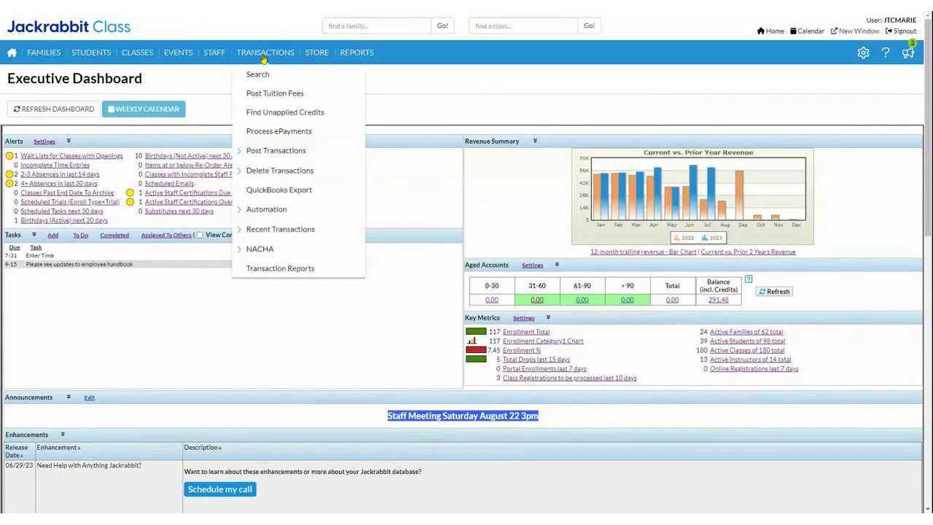
{"action": "left_click", "coordinate": [276, 115]}
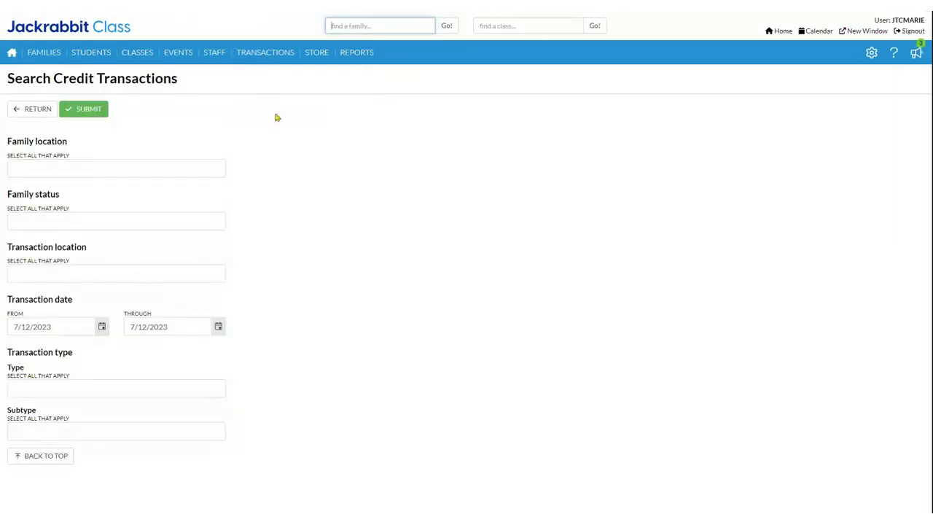
{"action": "left_click", "coordinate": [101, 328]}
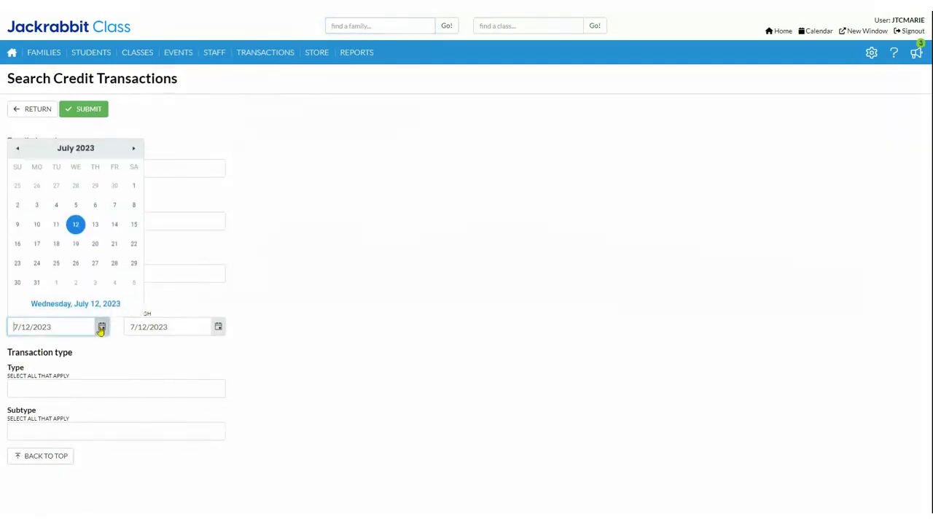
{"action": "left_click", "coordinate": [101, 327]}
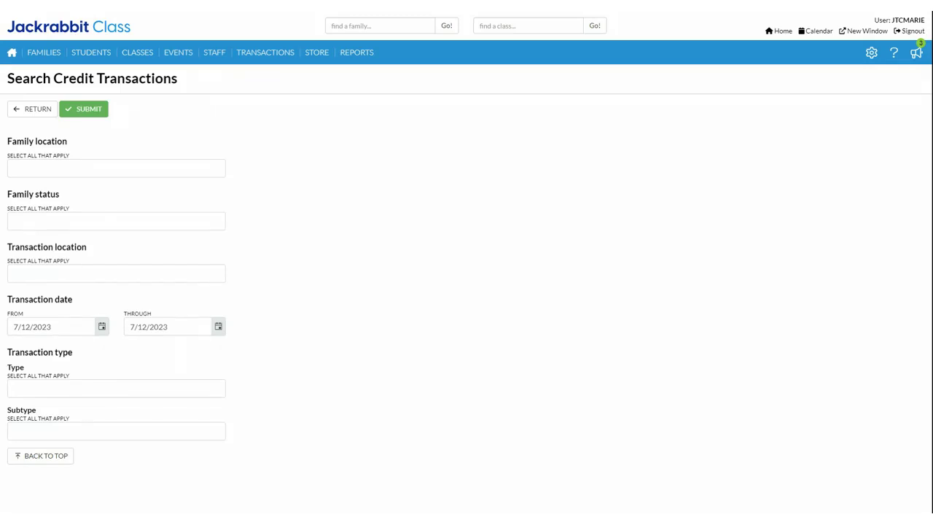
{"action": "left_click", "coordinate": [27, 110]}
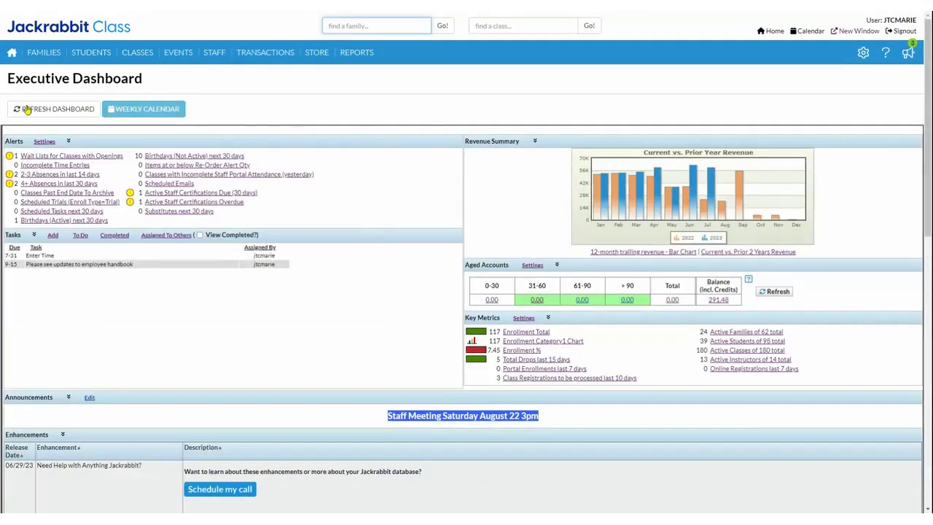
Open the recent tuition fee transactions and view the details of the Monthly Posting run from Jul 12, 2023 12:52 PM
{"action": "mouse_move", "coordinate": [255, 62]}
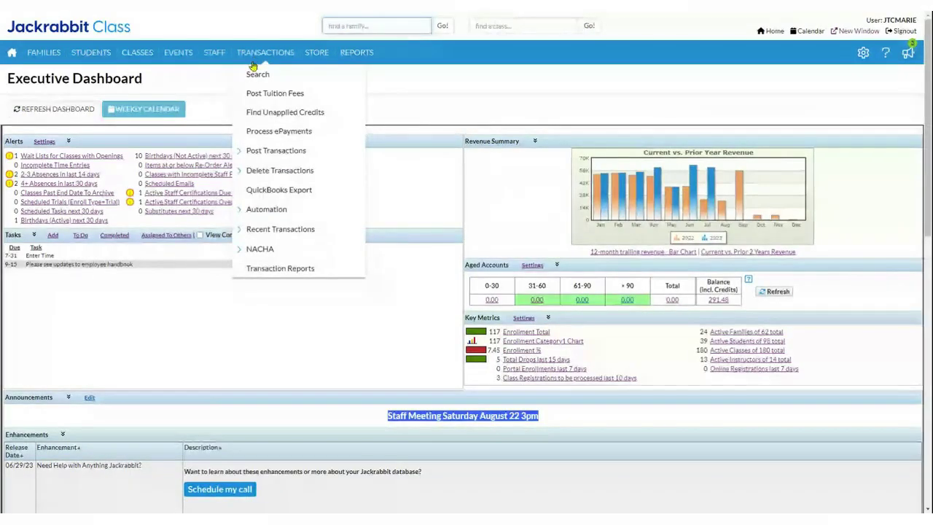
{"action": "left_click", "coordinate": [277, 209]}
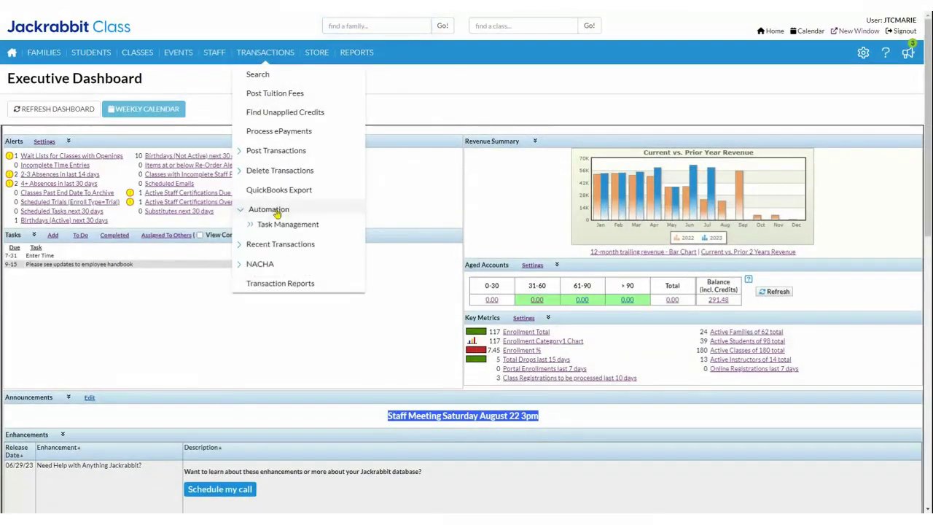
{"action": "left_click", "coordinate": [250, 251]}
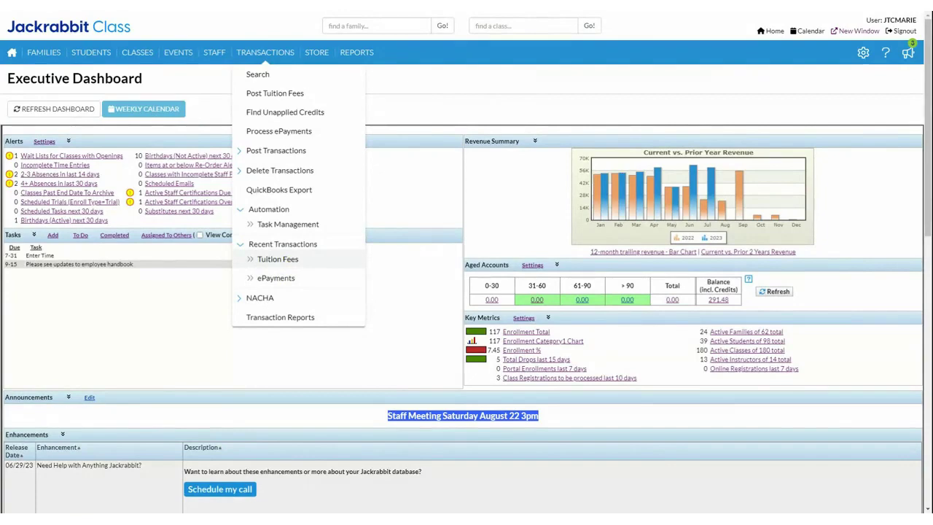
{"action": "left_click", "coordinate": [282, 264]}
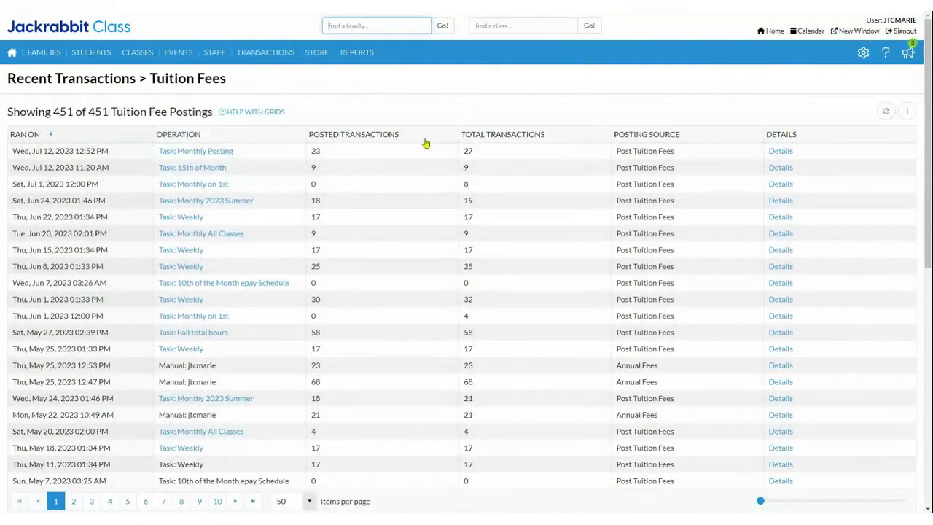
{"action": "left_click", "coordinate": [778, 152]}
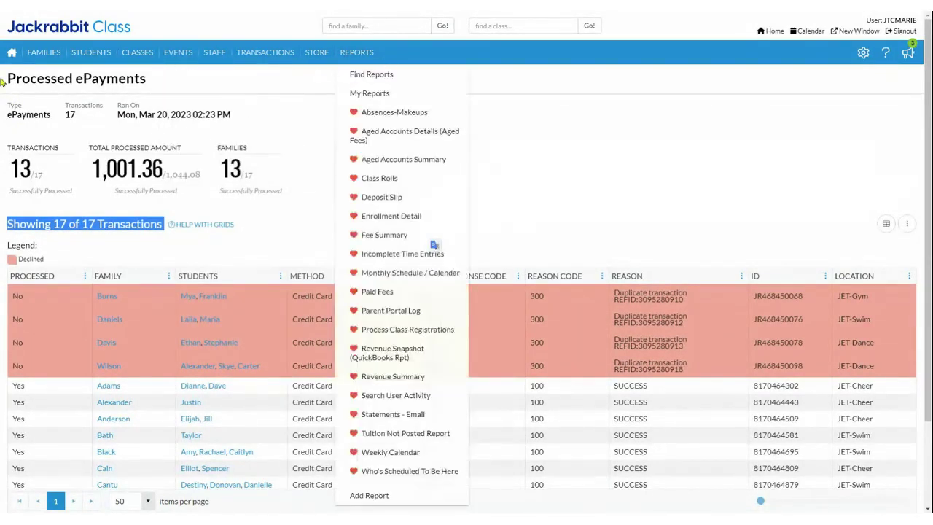
Return to the Executive Dashboard and open the Tuition Not Posted Report
{"action": "left_click", "coordinate": [12, 55]}
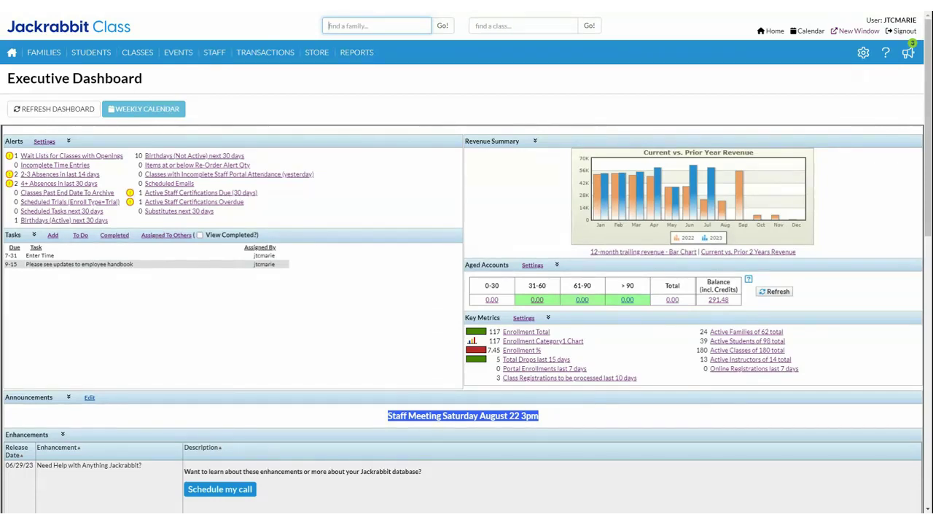
{"action": "mouse_move", "coordinate": [353, 57]}
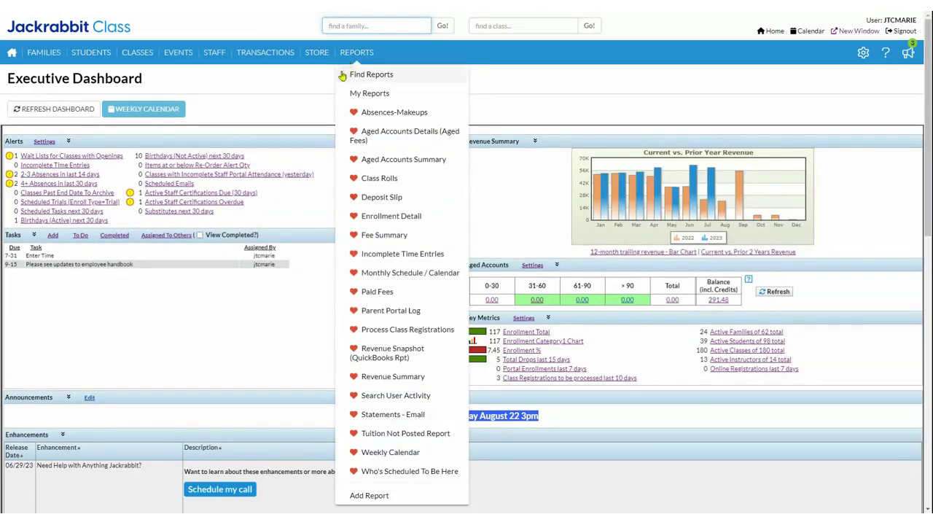
{"action": "left_click", "coordinate": [391, 435]}
{"action": "mouse_move", "coordinate": [356, 53]}
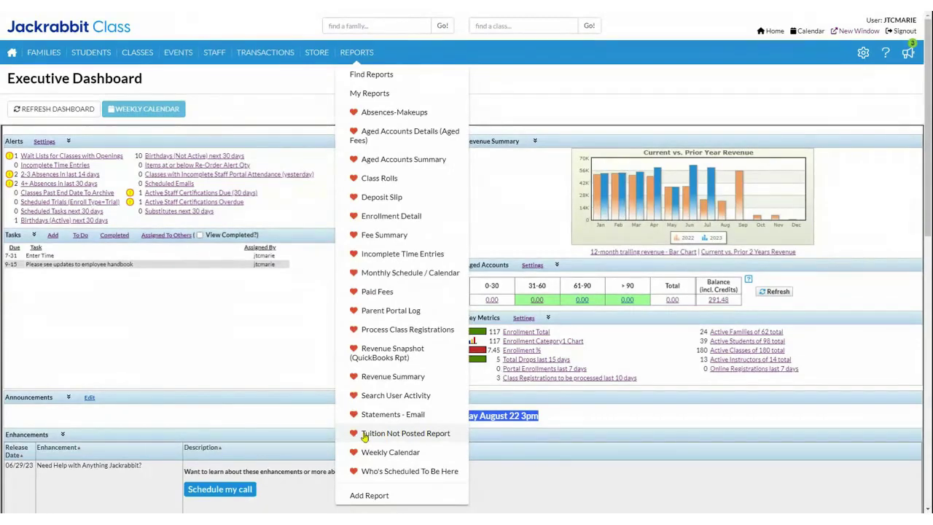
{"action": "left_click", "coordinate": [394, 434]}
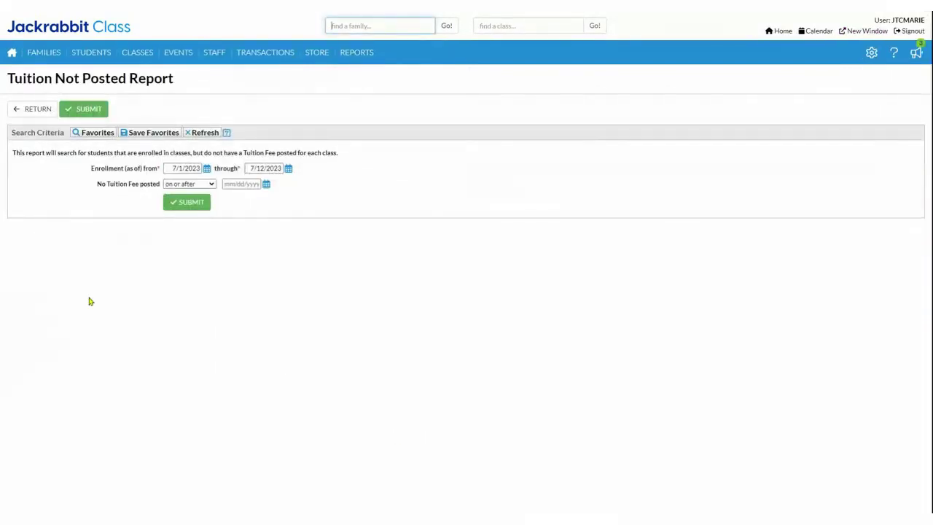
Set the end date of the report's enrollment range to 8/31/2023
{"action": "left_click_drag", "start_coordinate": [83, 168], "coordinate": [163, 169]}
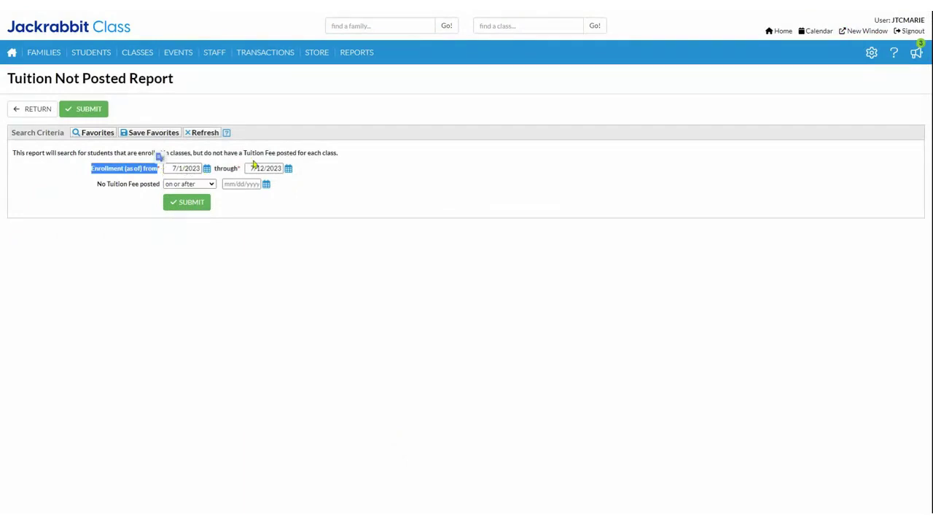
{"action": "left_click", "coordinate": [287, 170]}
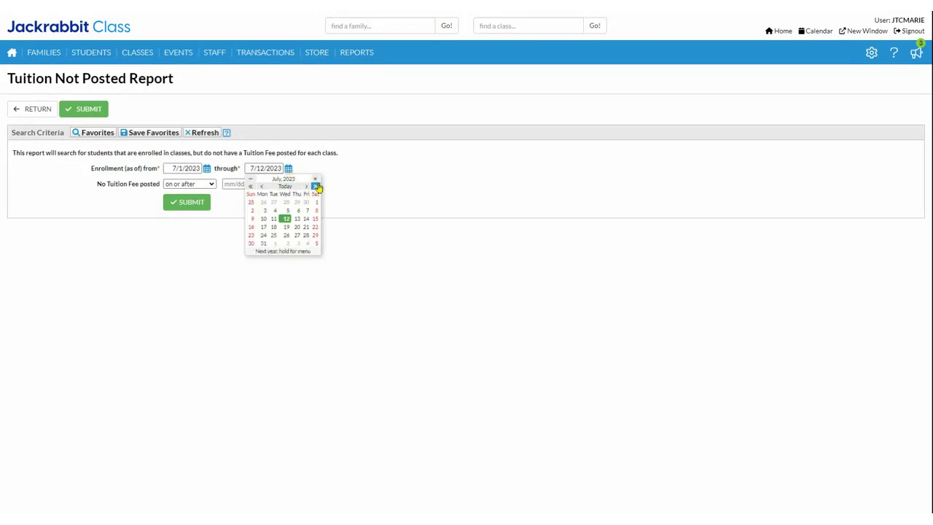
{"action": "left_click", "coordinate": [314, 186]}
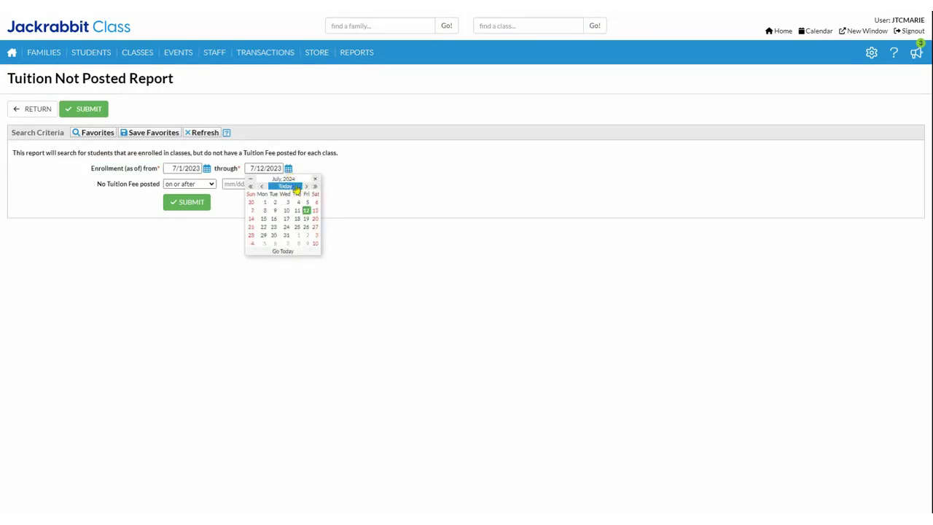
{"action": "left_click", "coordinate": [287, 186]}
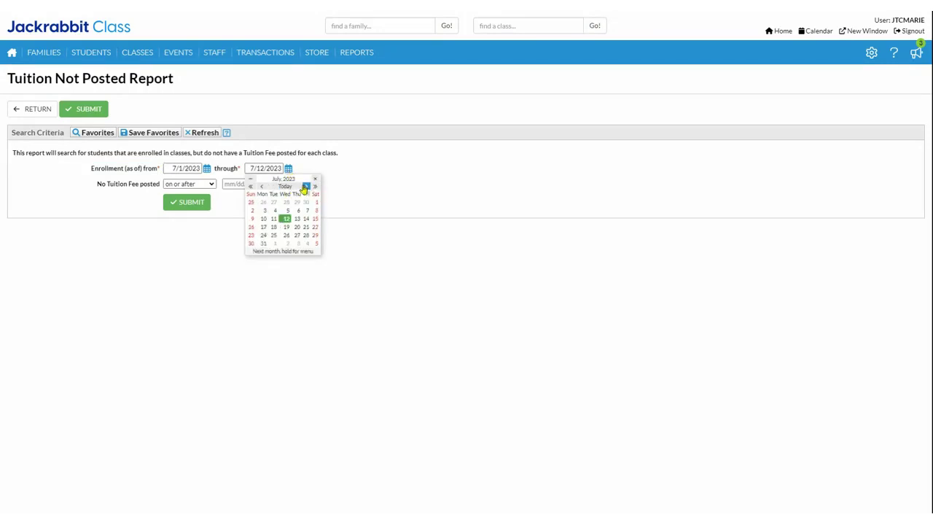
{"action": "left_click", "coordinate": [306, 188]}
{"action": "left_click", "coordinate": [297, 235]}
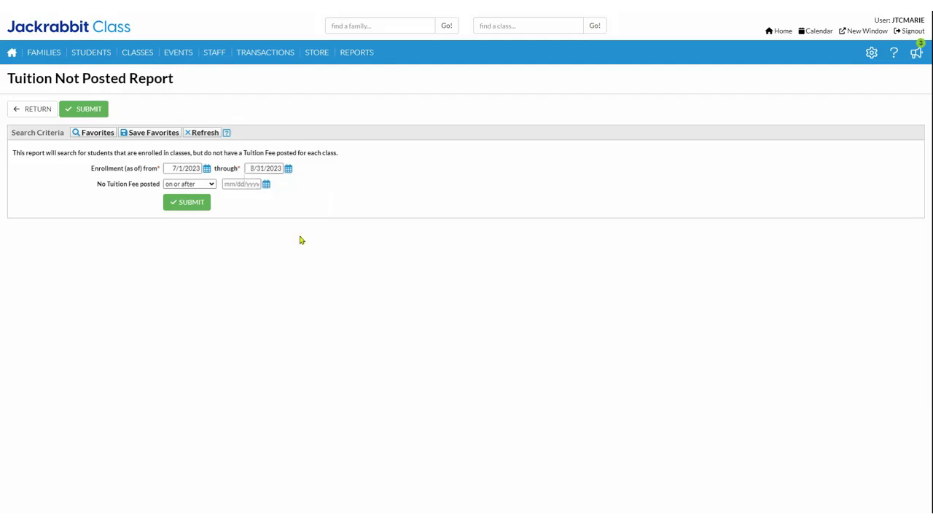
Run the report for no tuition fee posted on or after 7/12/2023, and leave the results for the dashboard
{"action": "left_click", "coordinate": [127, 188]}
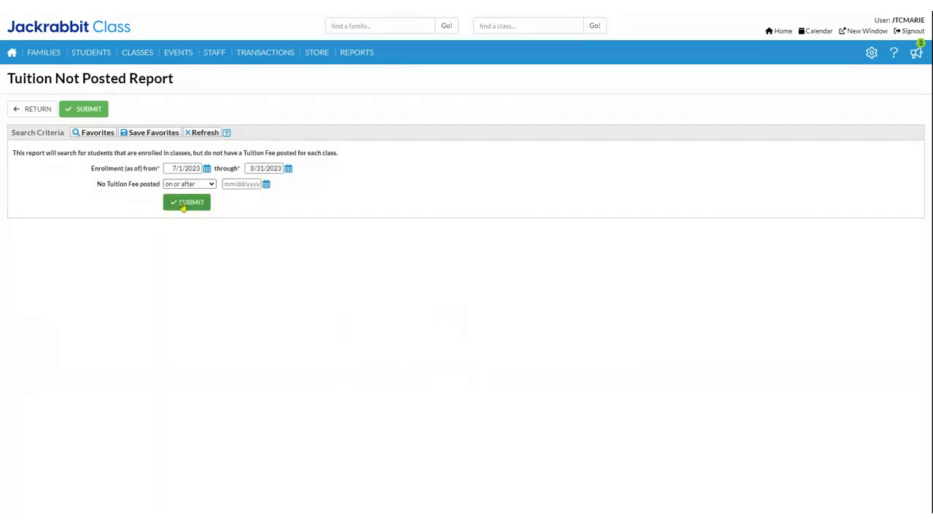
{"action": "left_click", "coordinate": [266, 185]}
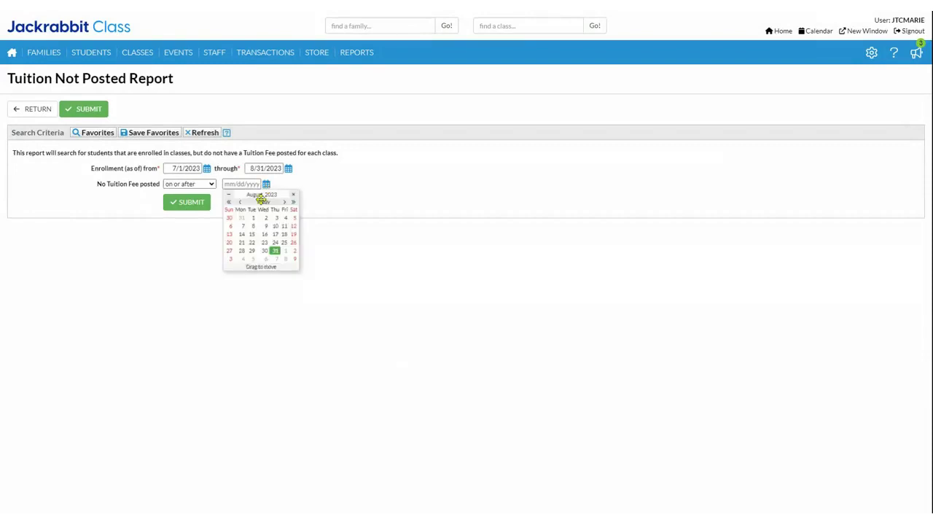
{"action": "left_click", "coordinate": [262, 201]}
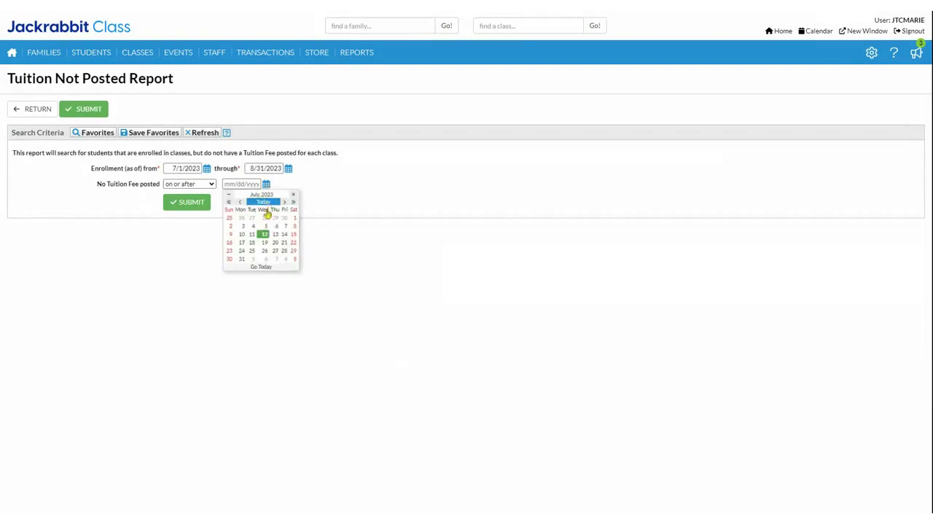
{"action": "left_click", "coordinate": [263, 235]}
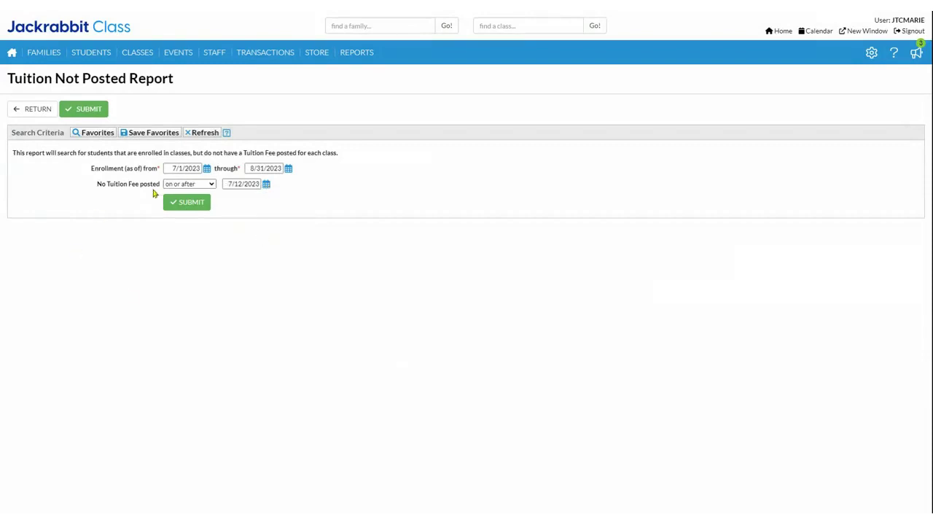
{"action": "left_click", "coordinate": [186, 204]}
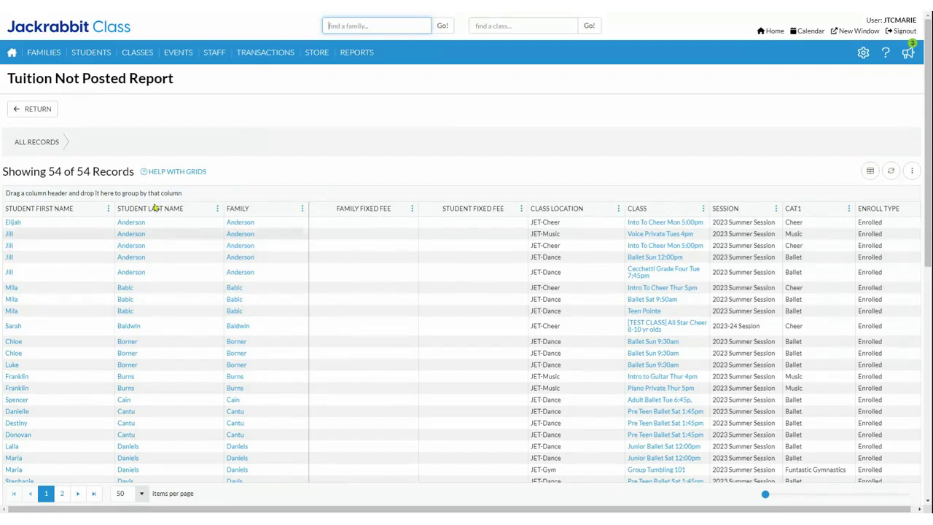
{"action": "left_click", "coordinate": [12, 53]}
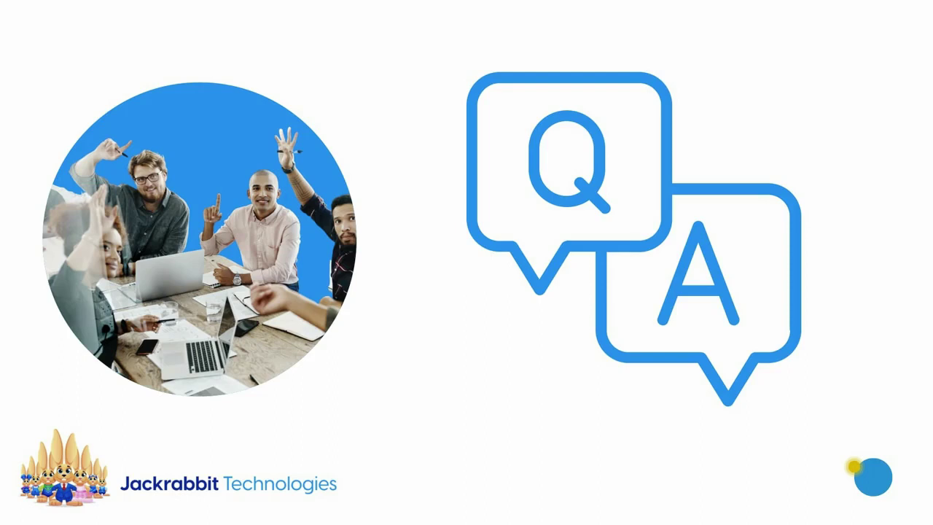
{"action": "key", "text": "Right"}
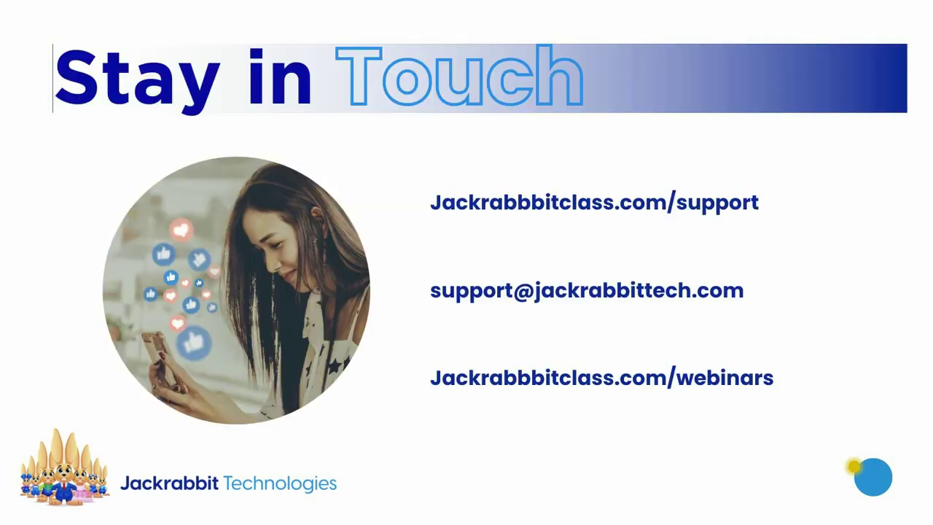